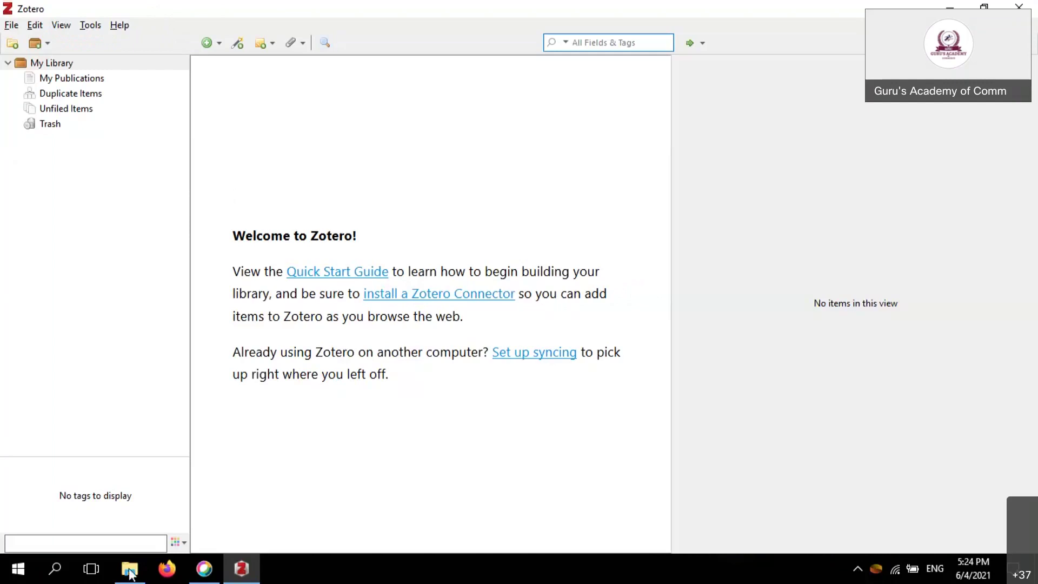
# Step: Launch Google Chrome
pyautogui.click(19, 568)
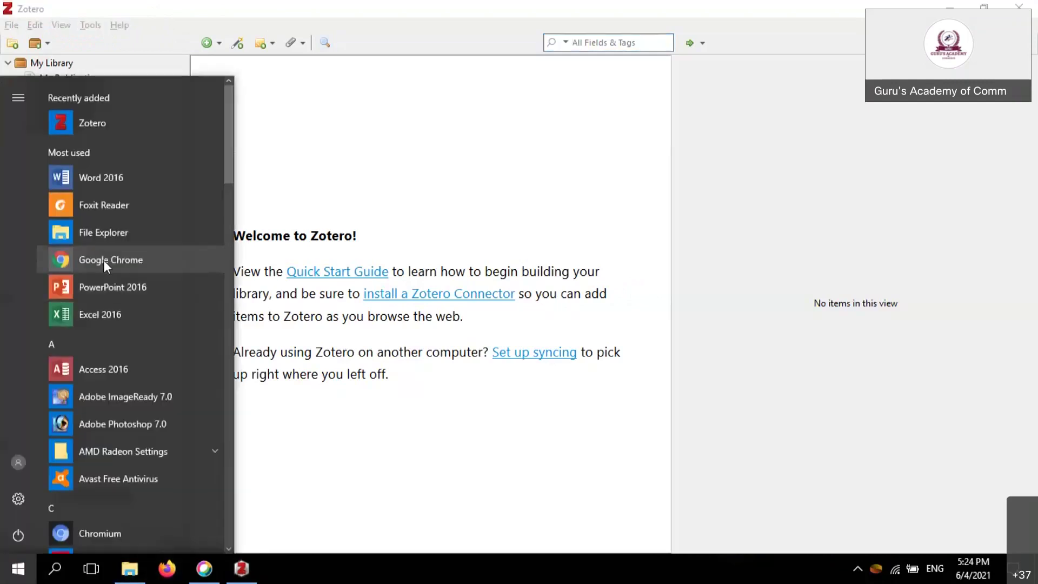
pyautogui.click(103, 260)
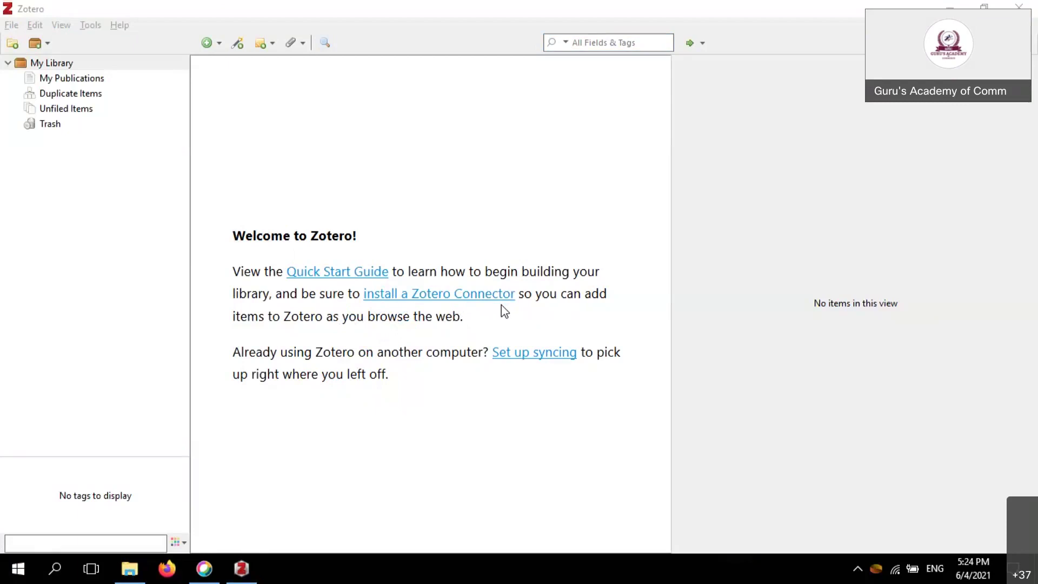
pyautogui.click(132, 574)
pyautogui.click(294, 322)
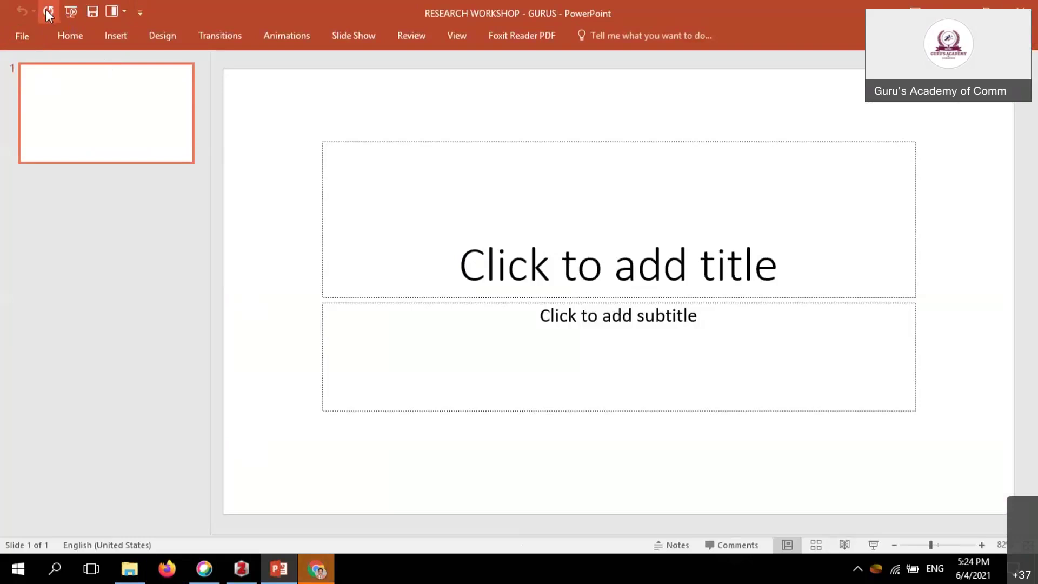
pyautogui.hotkey('alt', 'F4')
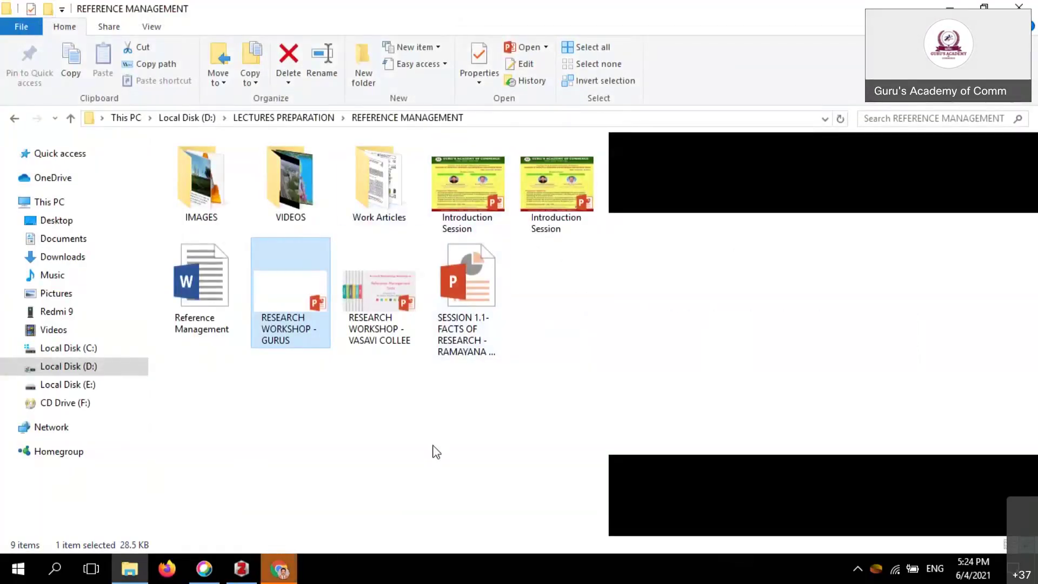
pyautogui.rightClick(434, 444)
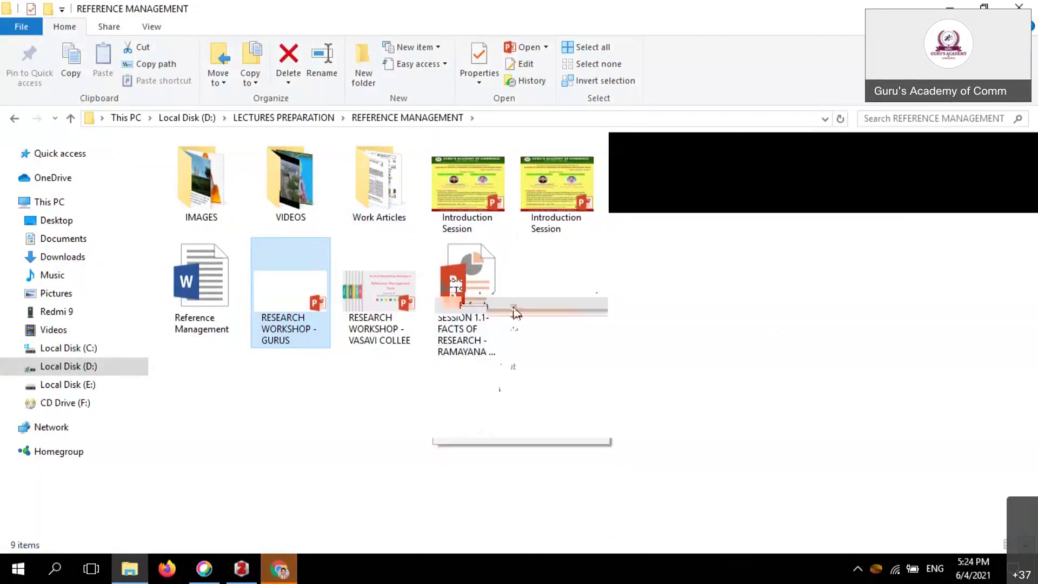
pyautogui.click(489, 335)
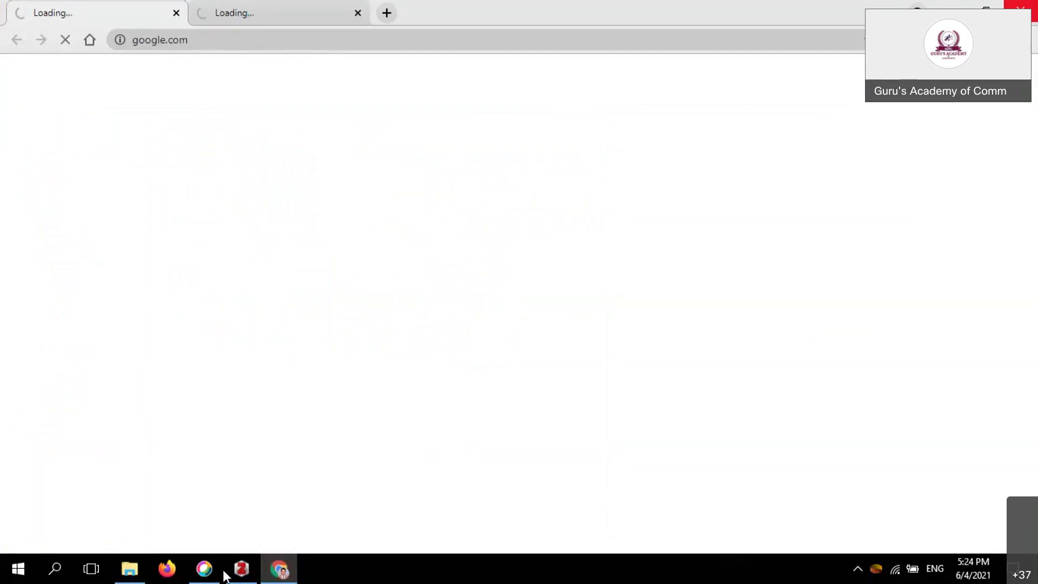
# Step: Check in Chrome's extensions list that the Zotero Connector is installed and pinned, with a brief look at the Zotero library
pyautogui.moveTo(238, 582)
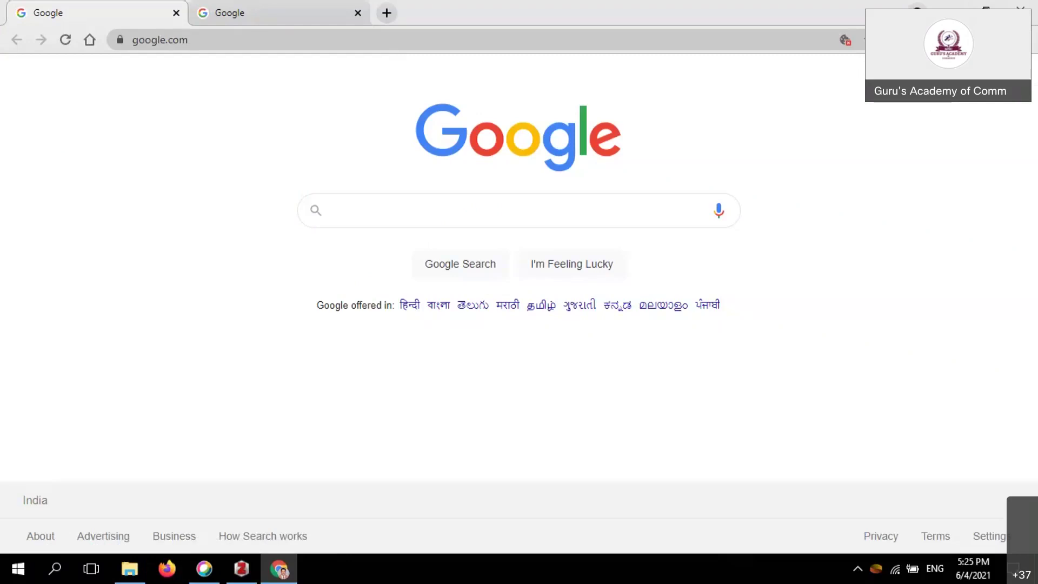
pyautogui.click(970, 40)
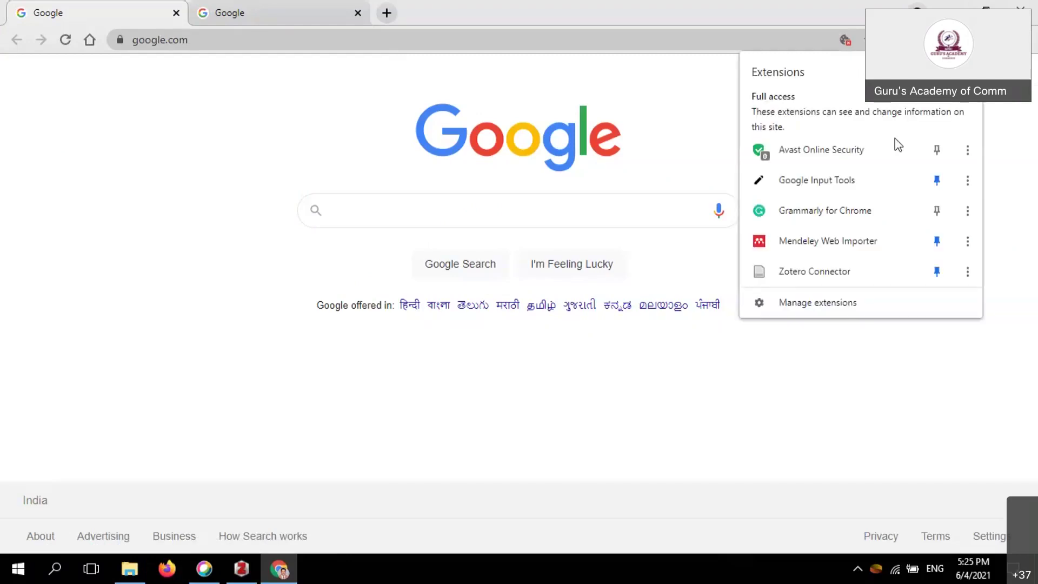
pyautogui.click(938, 272)
pyautogui.click(934, 276)
pyautogui.press('Escape')
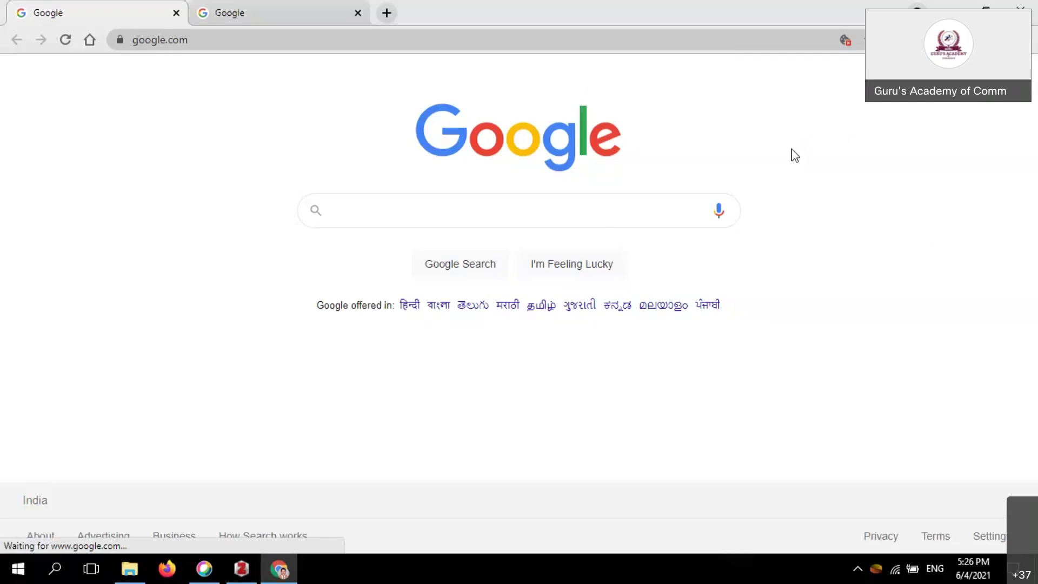
pyautogui.click(253, 576)
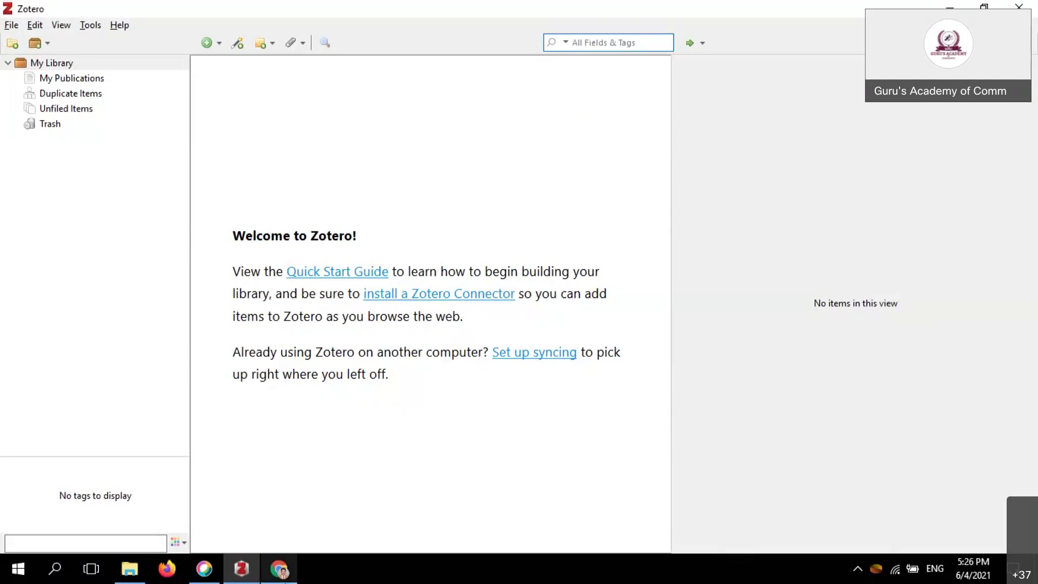
pyautogui.click(279, 568)
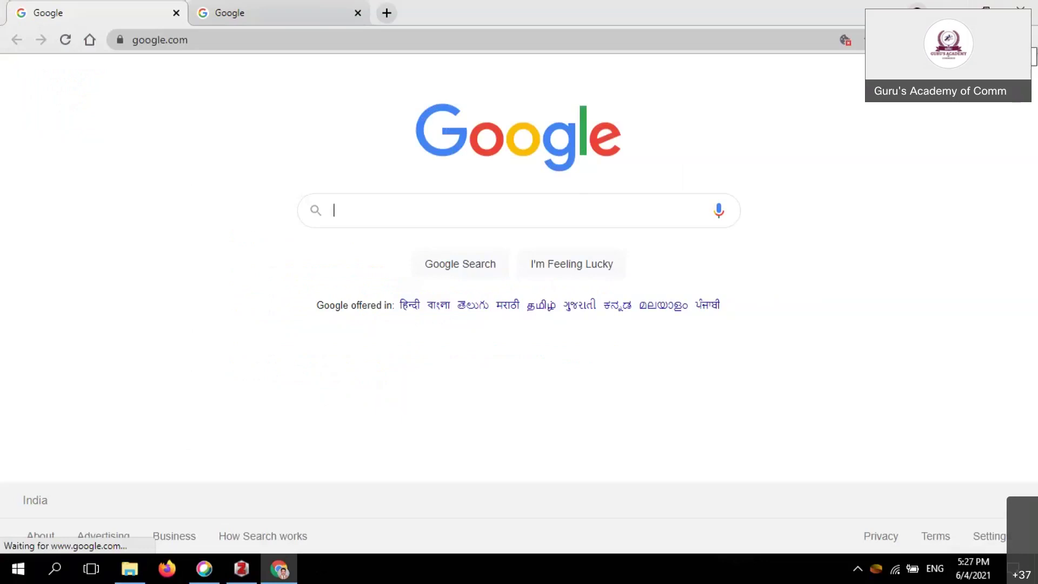
pyautogui.click(973, 39)
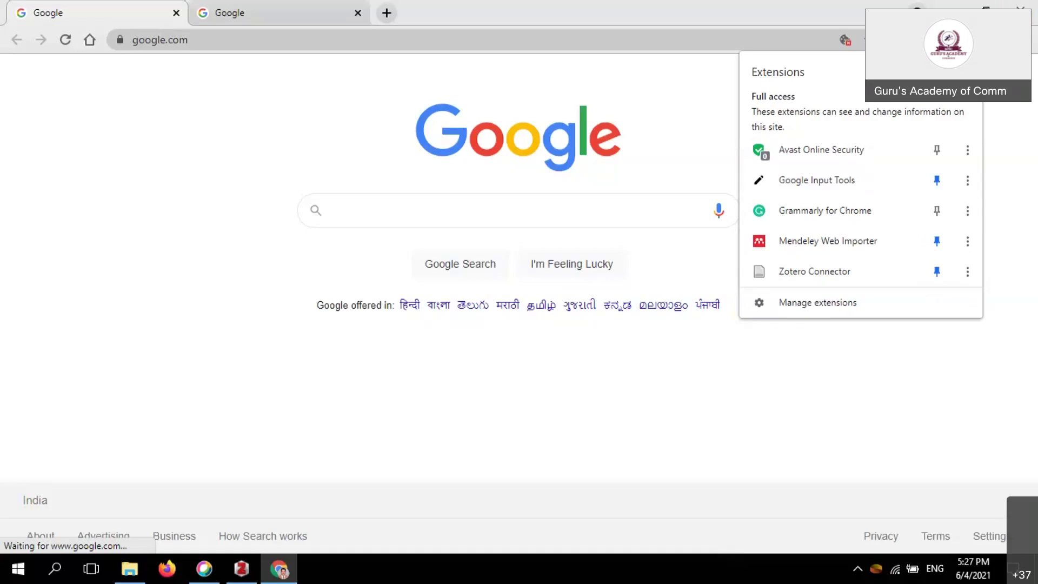
pyautogui.click(683, 104)
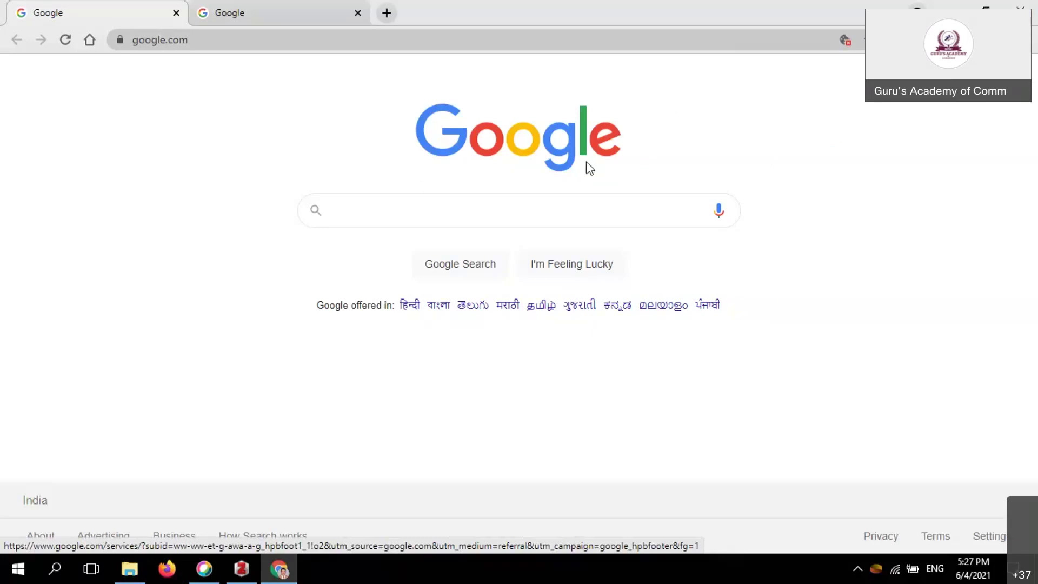
# Step: Search Google for "Google book" and open the Google Books site from the results
pyautogui.click(463, 213)
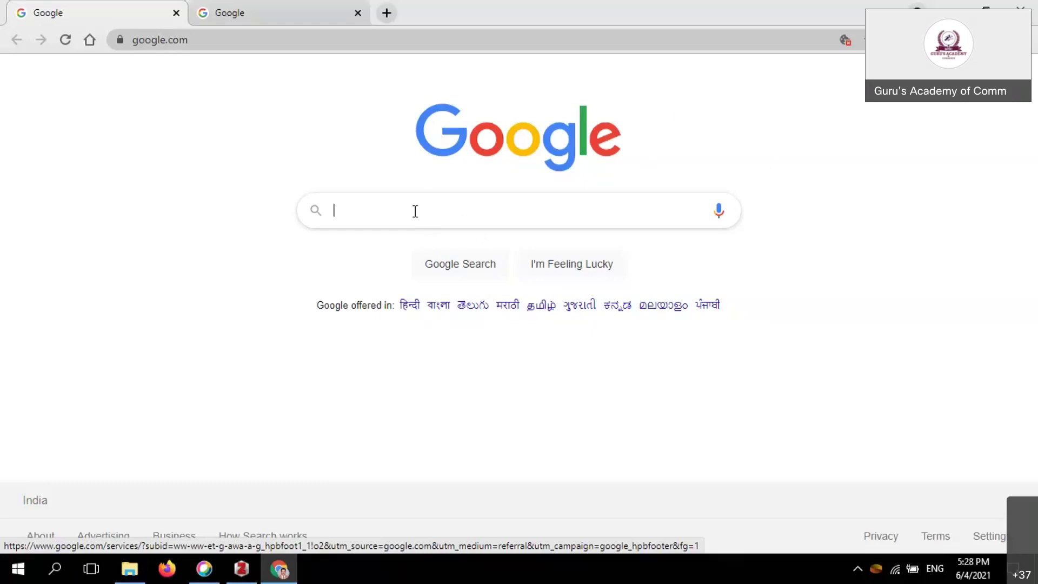
pyautogui.write('Google book')
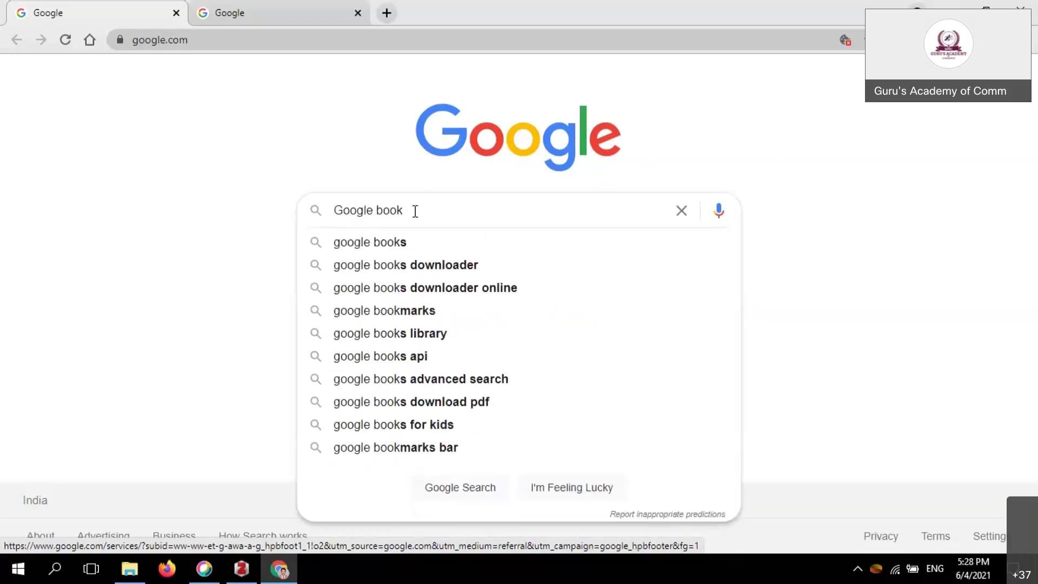
pyautogui.press('Return')
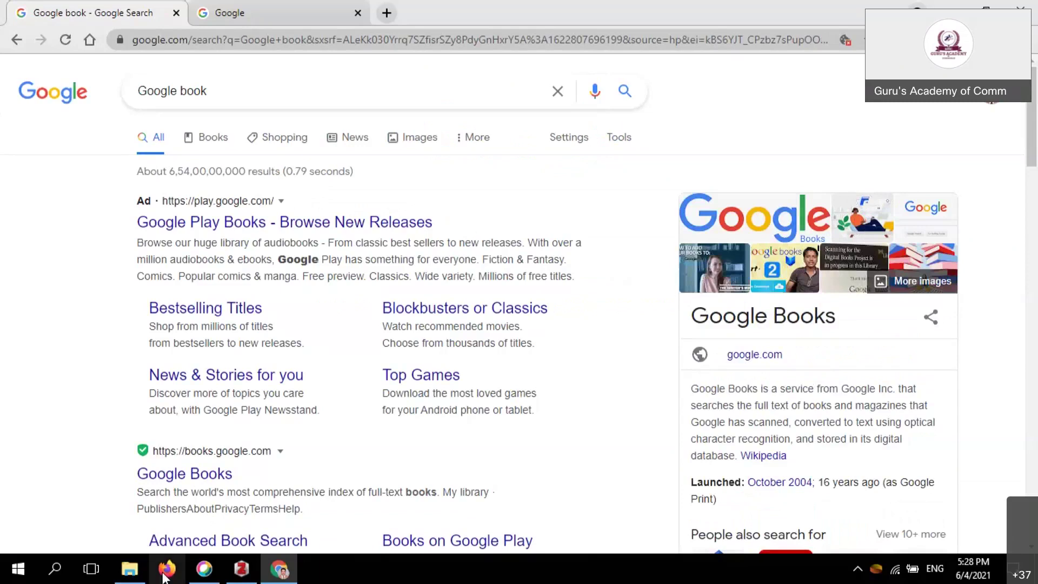
pyautogui.click(194, 485)
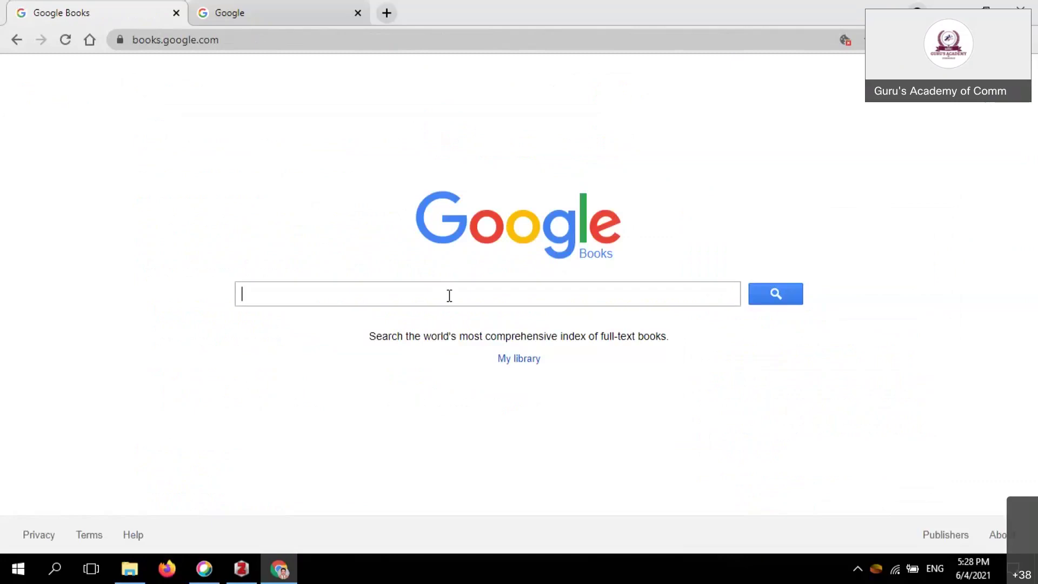
# Step: Search Google Books for "Marketing Management - Philip Kotler"
pyautogui.write('Marketing Managem')
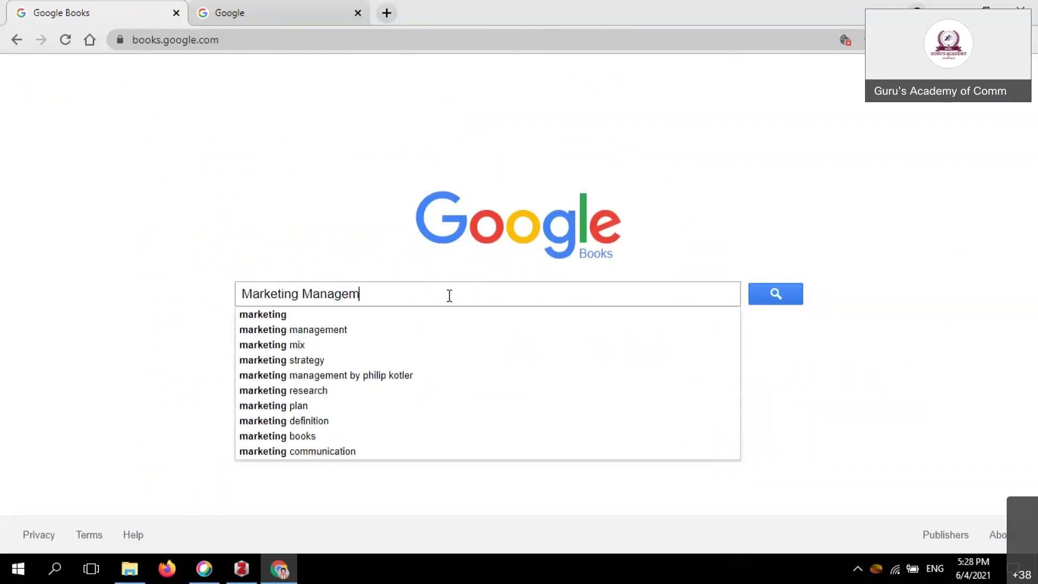
pyautogui.write('ent - Phil')
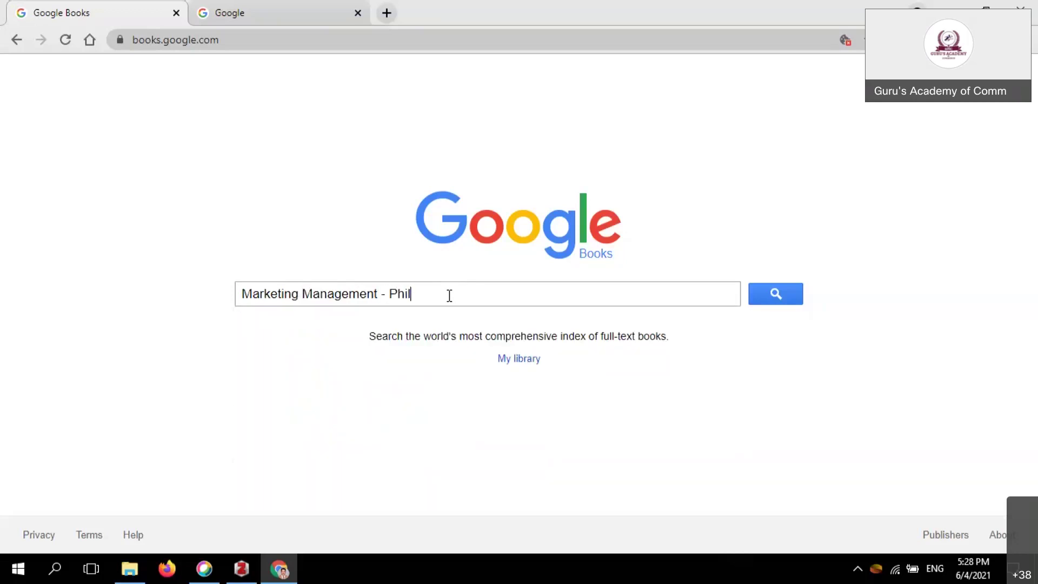
pyautogui.write('ip Kotler')
pyautogui.press('Return')
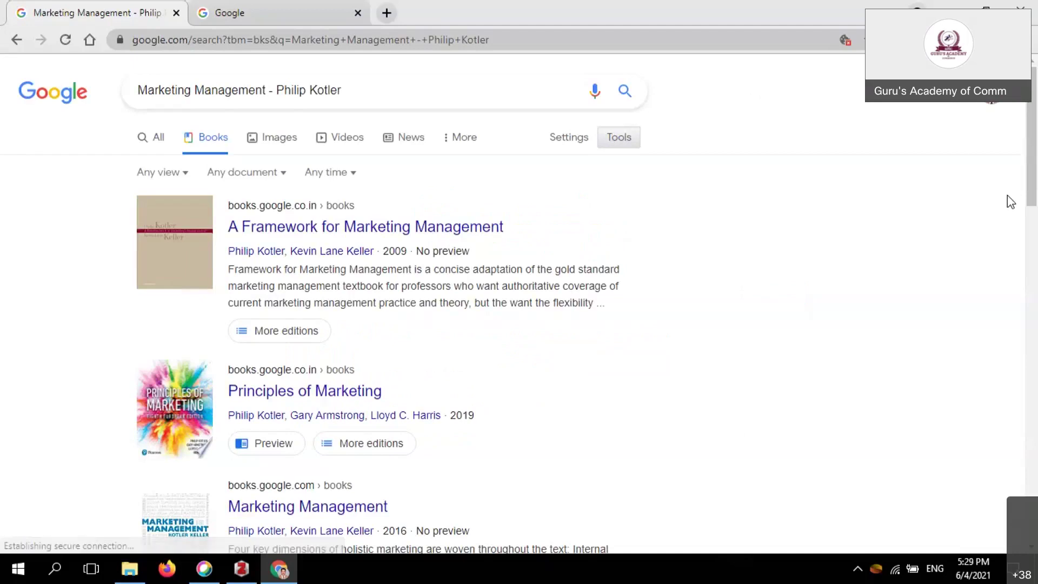
# Step: Open the 2012 "Marketing Management" result by Philip Kotler and Kevin Lane Keller
pyautogui.moveTo(1030, 201); pyautogui.dragTo(1025, 262)
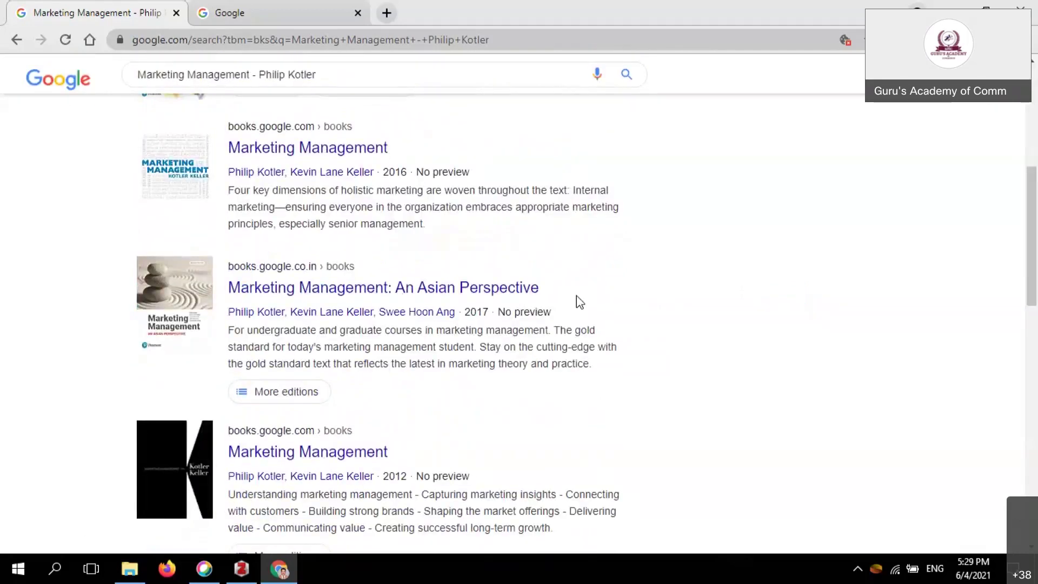
pyautogui.moveTo(1029, 184)
pyautogui.mouseDown()
pyautogui.moveTo(1024, 302)
pyautogui.moveTo(1026, 202)
pyautogui.mouseUp()
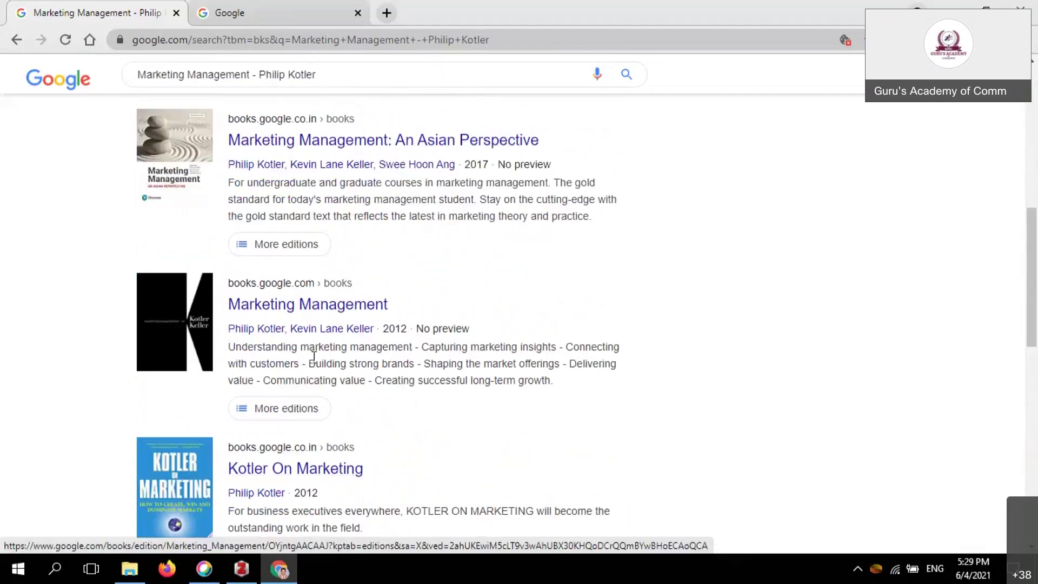
pyautogui.click(310, 311)
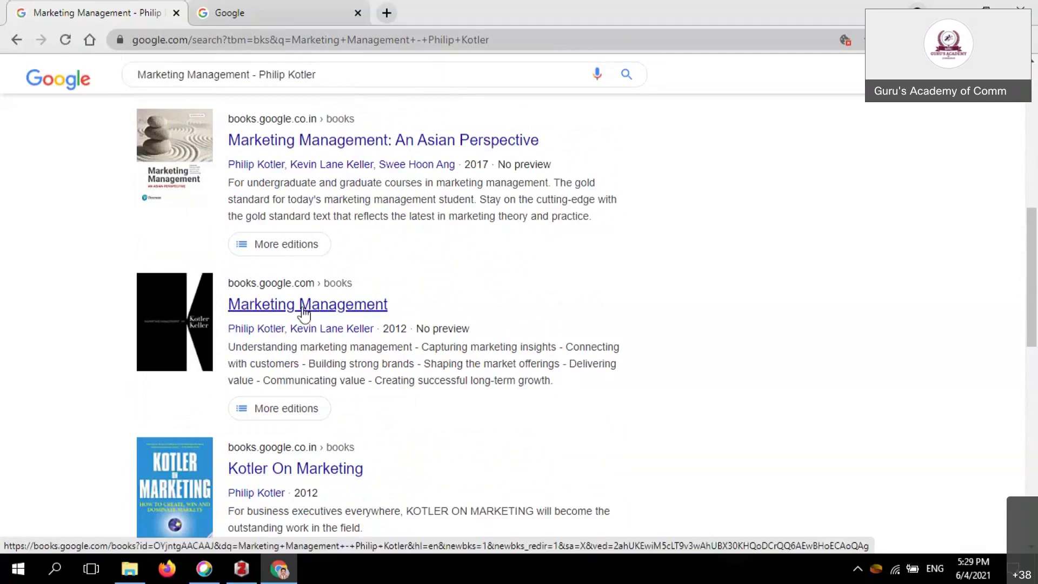
pyautogui.click(303, 312)
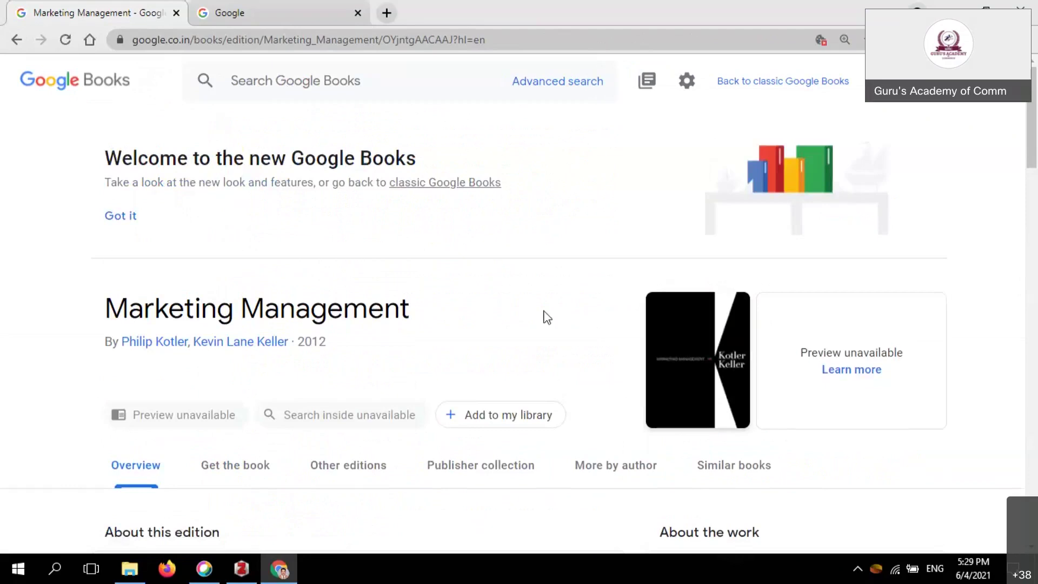
pyautogui.scroll(-5, 367, 292)
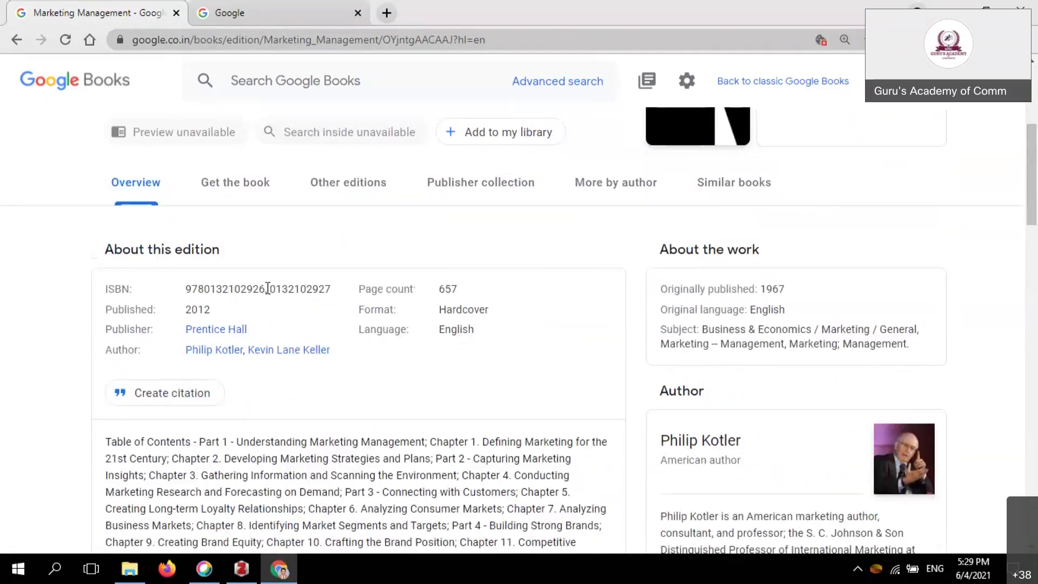
pyautogui.moveTo(263, 287); pyautogui.dragTo(185, 288)
pyautogui.doubleClick(238, 285)
pyautogui.moveTo(265, 287); pyautogui.dragTo(183, 286)
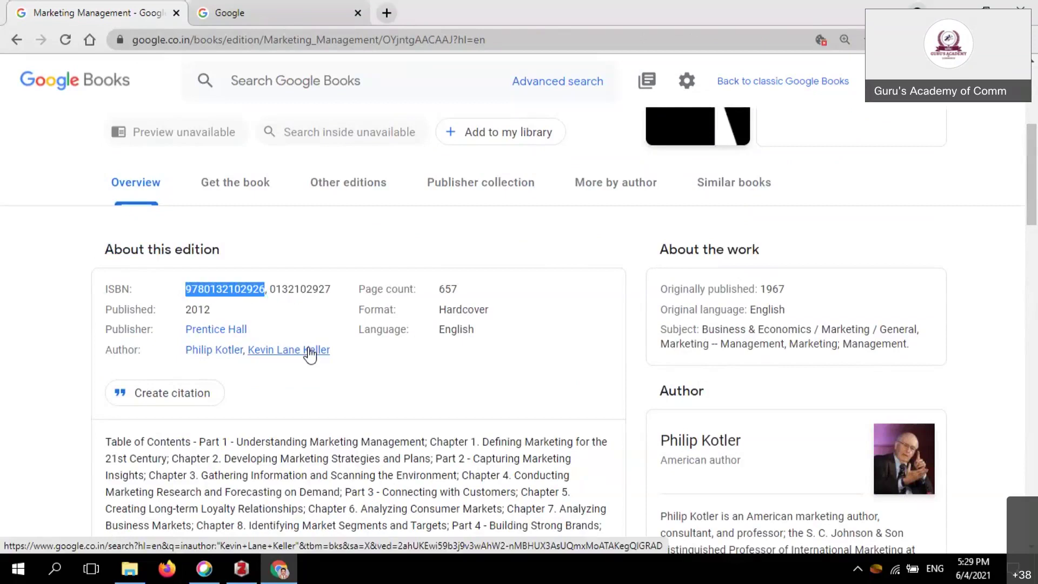
pyautogui.rightClick(251, 292)
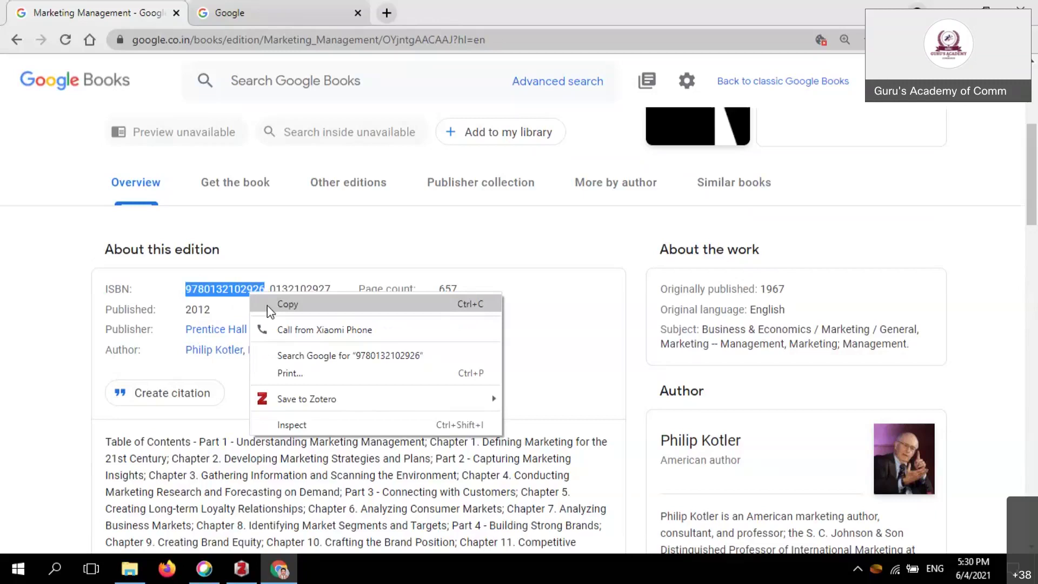
pyautogui.click(269, 305)
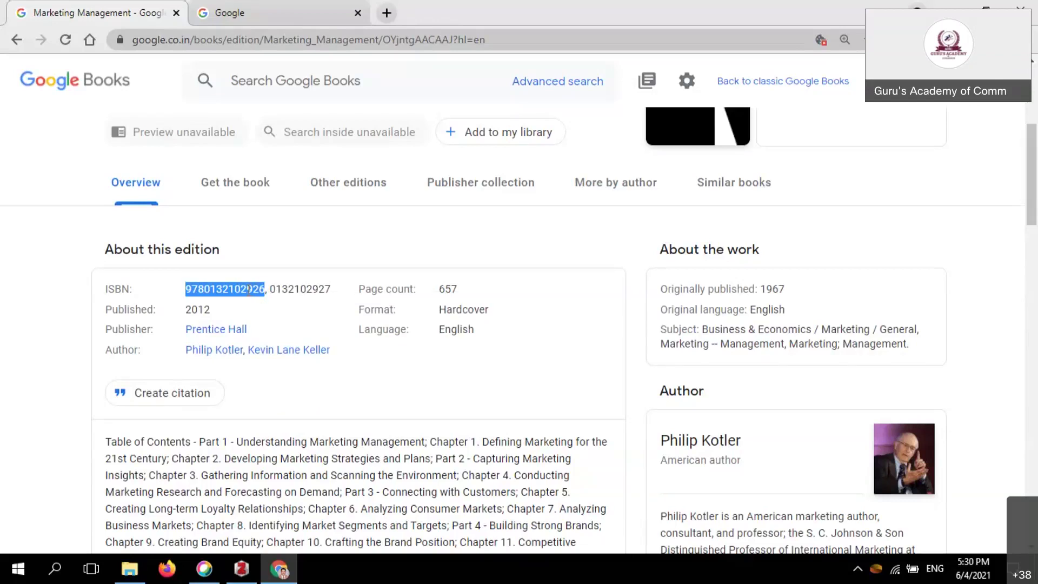
# Step: Switch to Zotero and look at the entry box for adding items by ISBN, DOI, PMID or arXiv ID, entering nothing
pyautogui.click(242, 568)
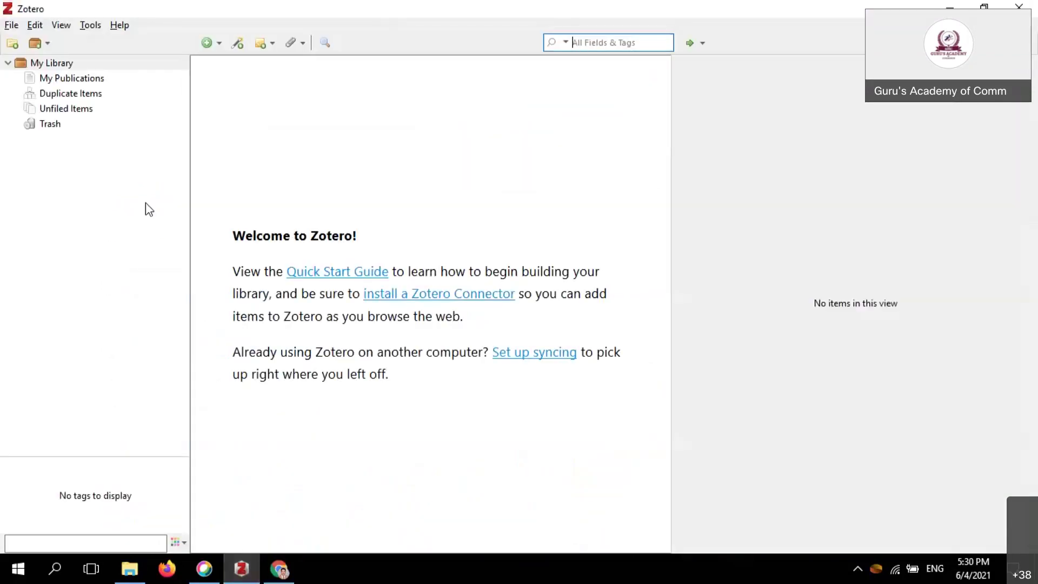
pyautogui.click(239, 47)
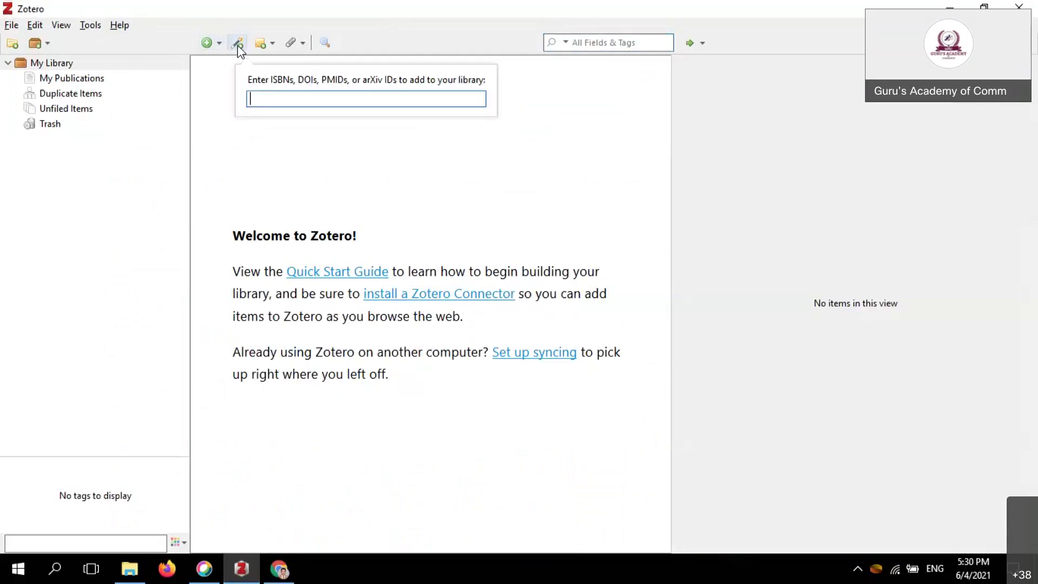
pyautogui.click(238, 45)
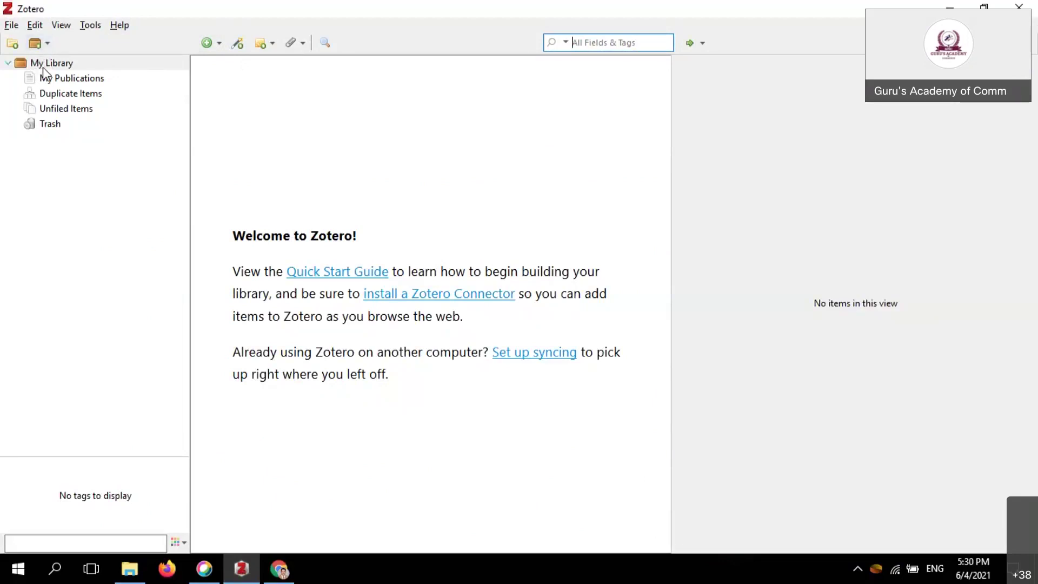
# Step: Create a new collection named "First" in My Library
pyautogui.click(13, 44)
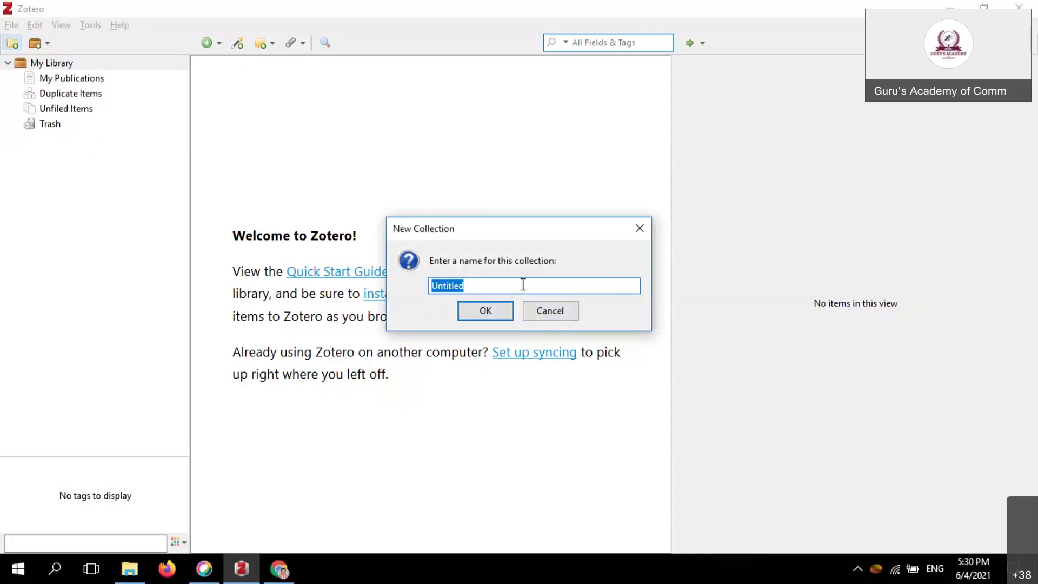
pyautogui.write('First')
pyautogui.click(486, 310)
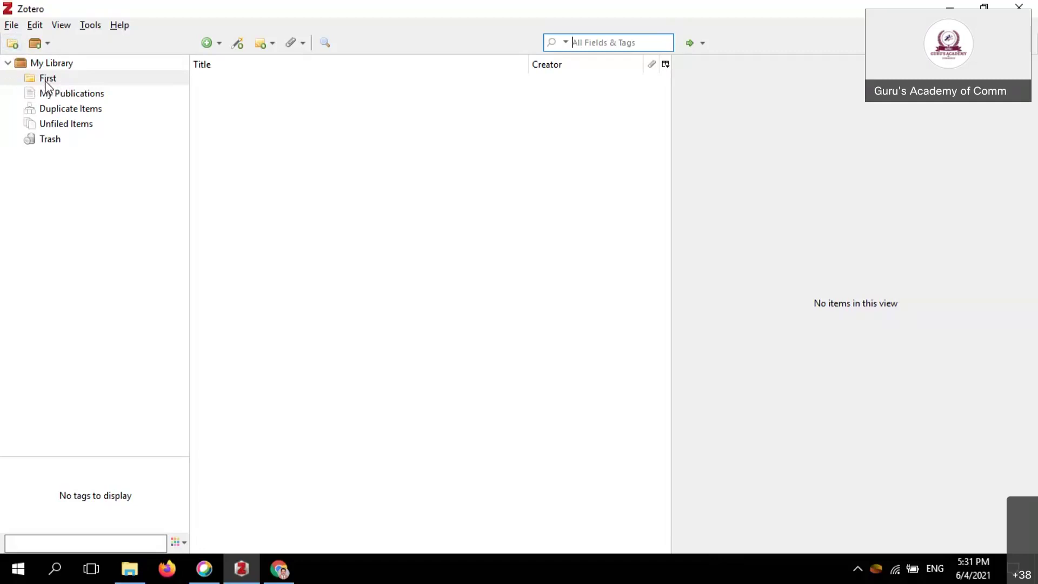
pyautogui.click(12, 44)
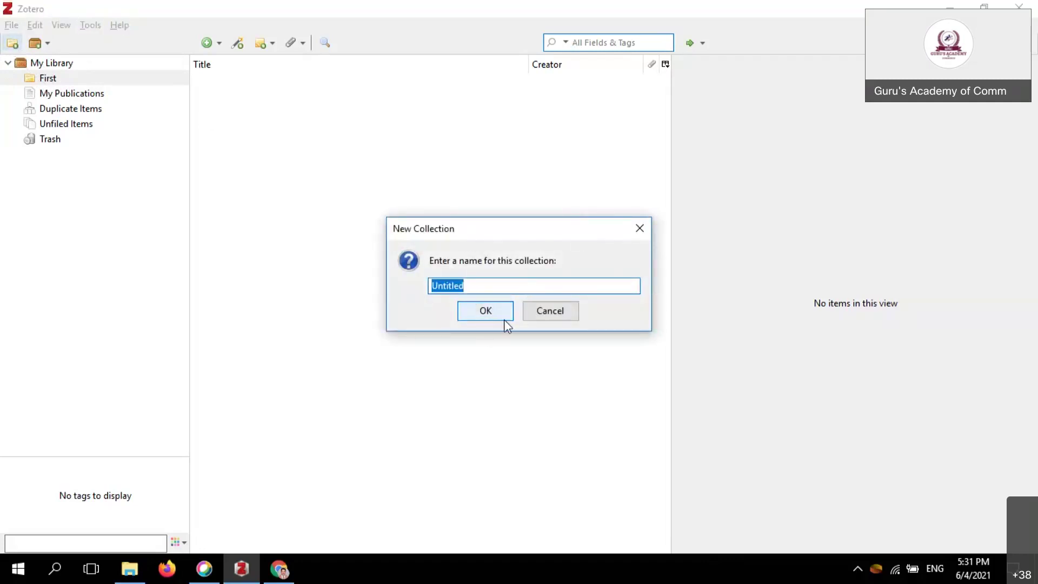
pyautogui.click(575, 312)
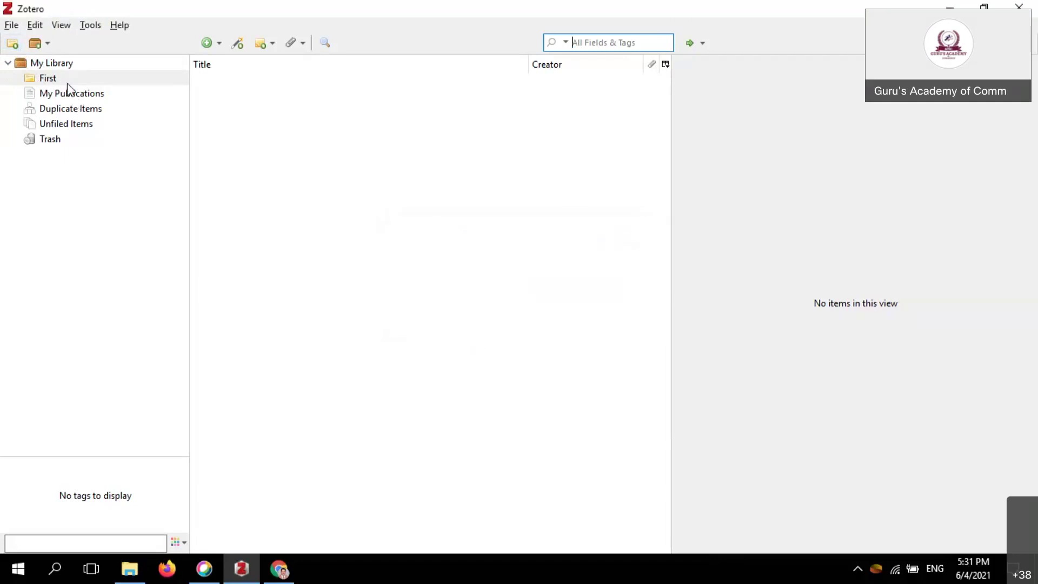
# Step: Create another new collection in My Library and rename it "BOOKS"
pyautogui.click(67, 81)
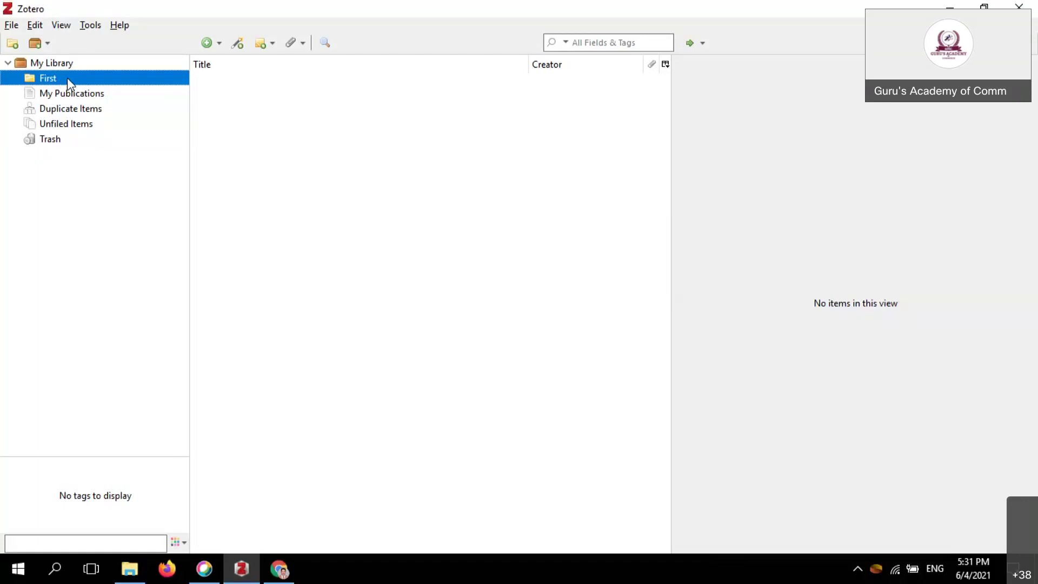
pyautogui.click(16, 46)
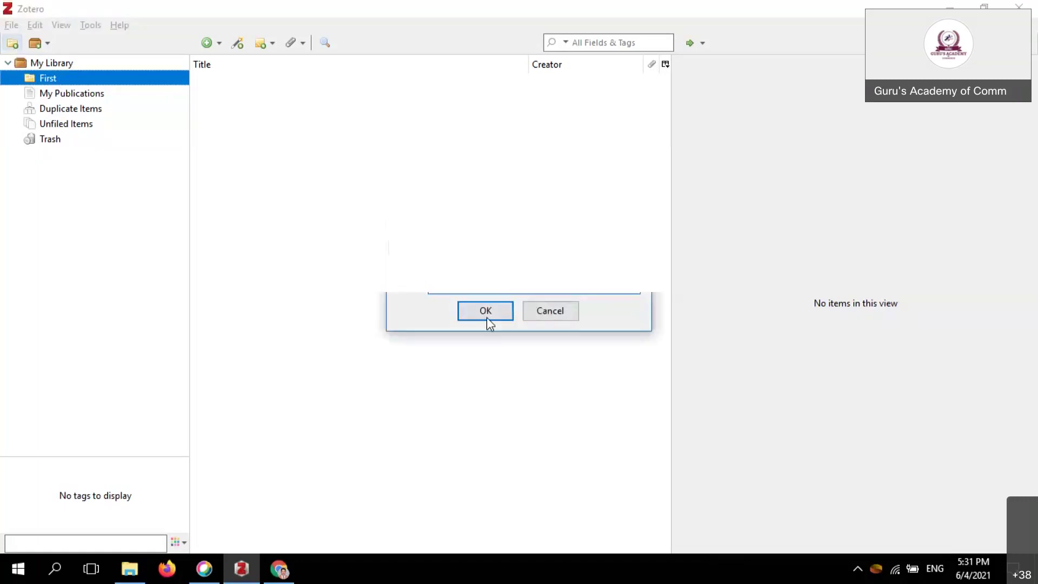
pyautogui.click(486, 311)
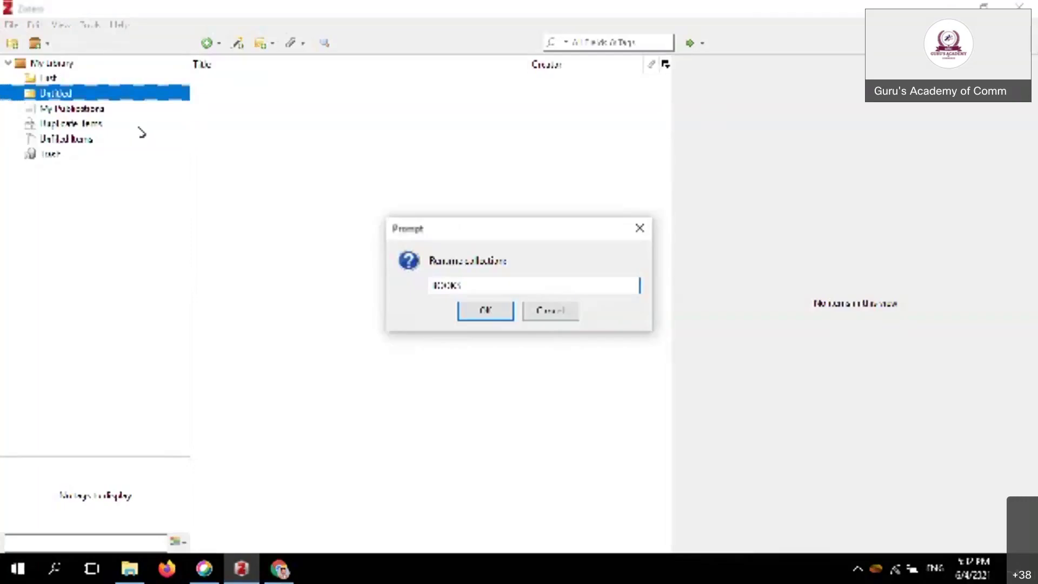
pyautogui.press('Return')
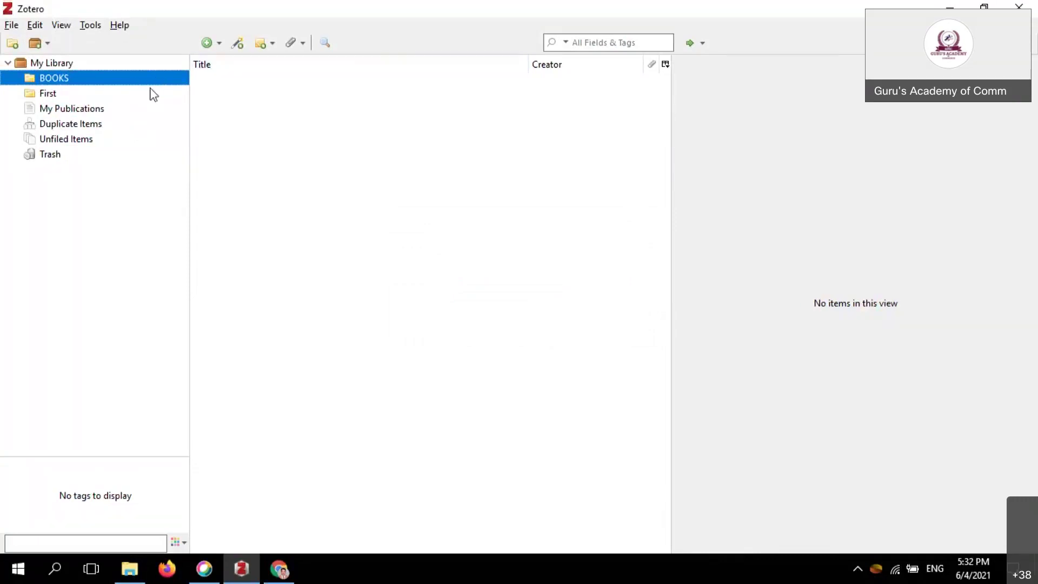
pyautogui.click(239, 48)
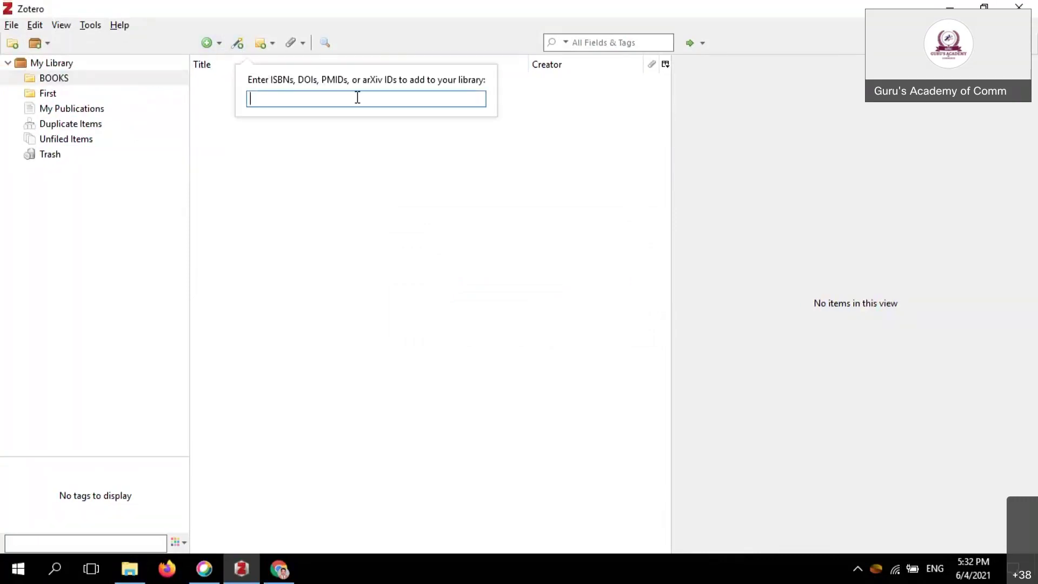
pyautogui.rightClick(301, 99)
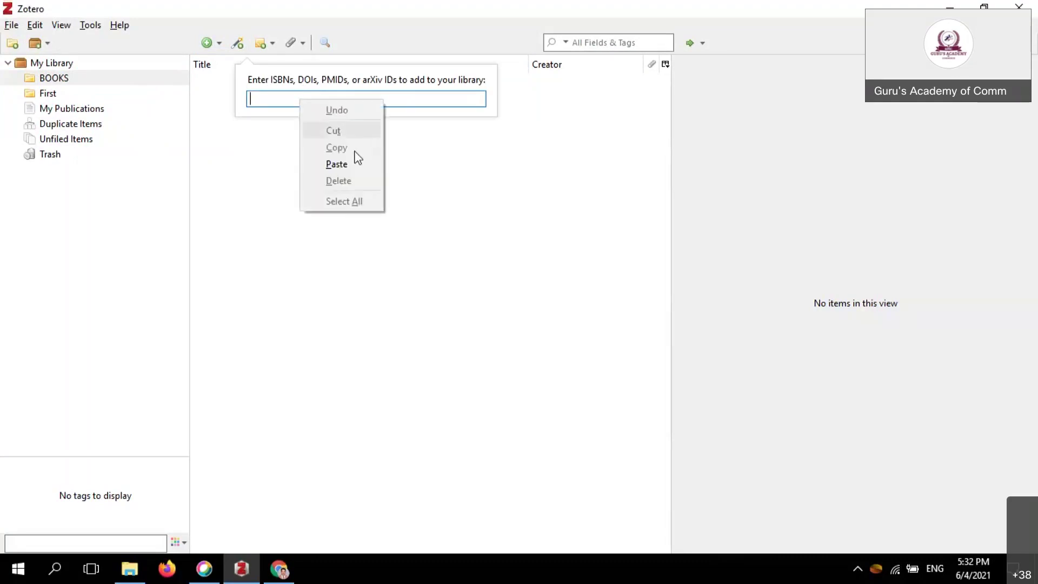
pyautogui.click(355, 163)
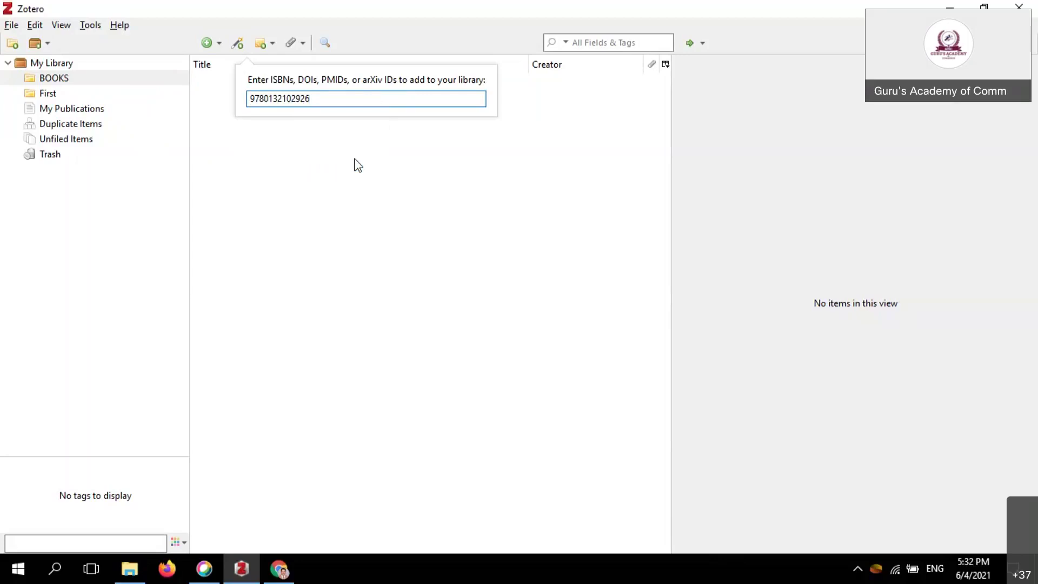
pyautogui.press('Return')
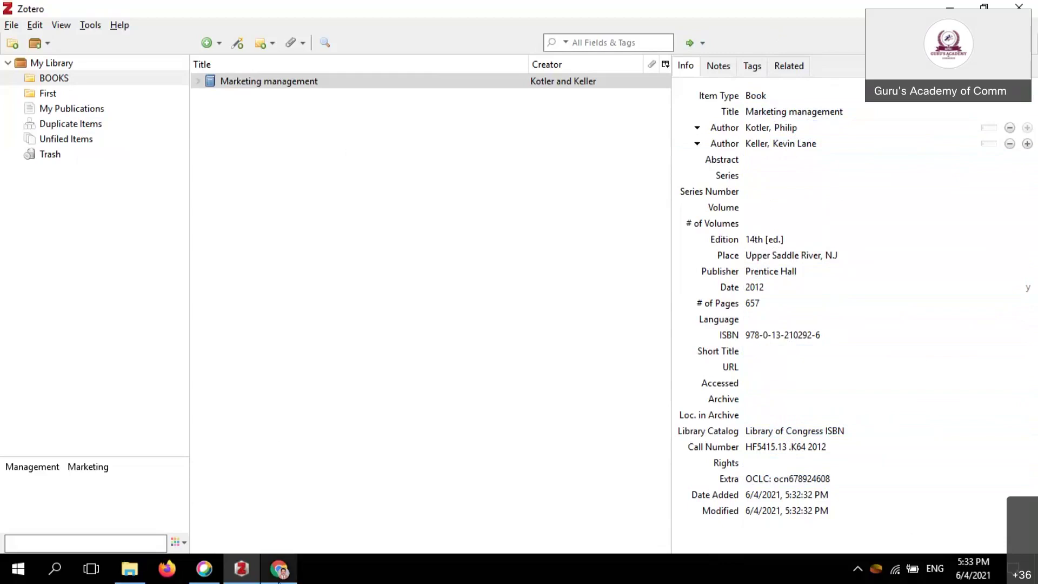
# Step: Switch to Chrome and return from the book's page to the search box above the Google book results
pyautogui.click(280, 570)
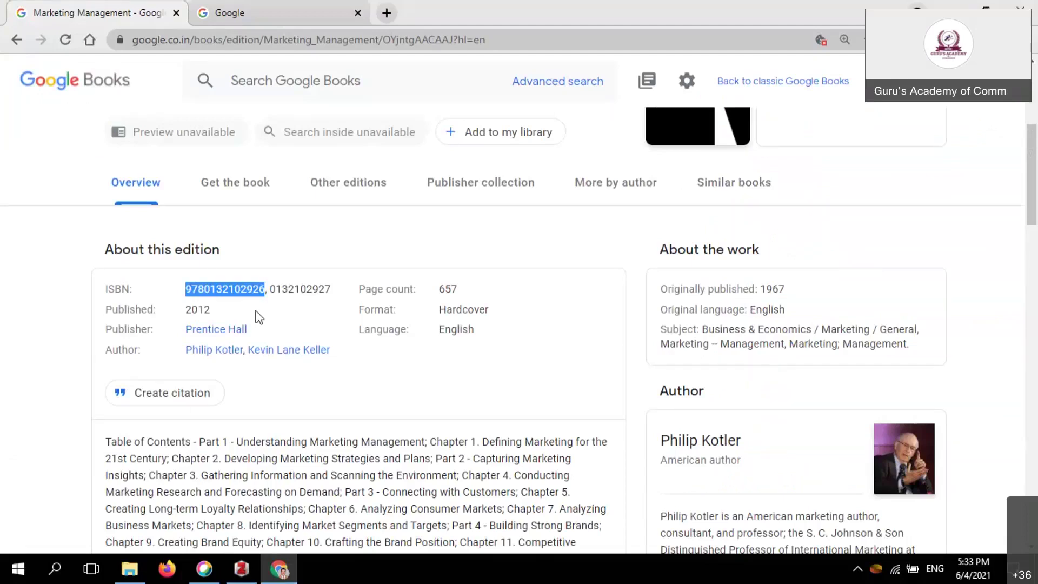
pyautogui.hotkey('alt', 'Left')
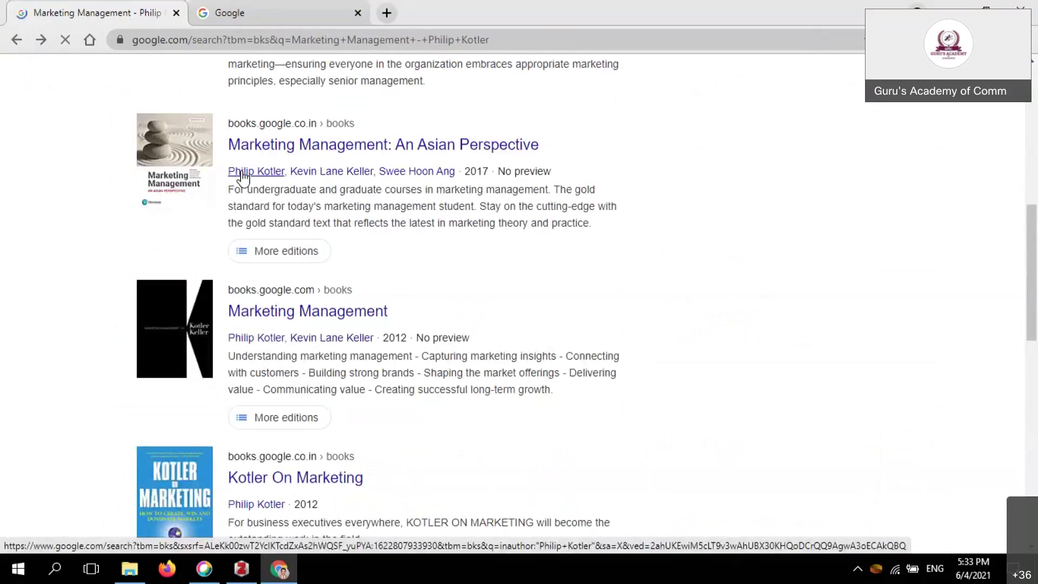
pyautogui.moveTo(1033, 206); pyautogui.dragTo(1033, 146)
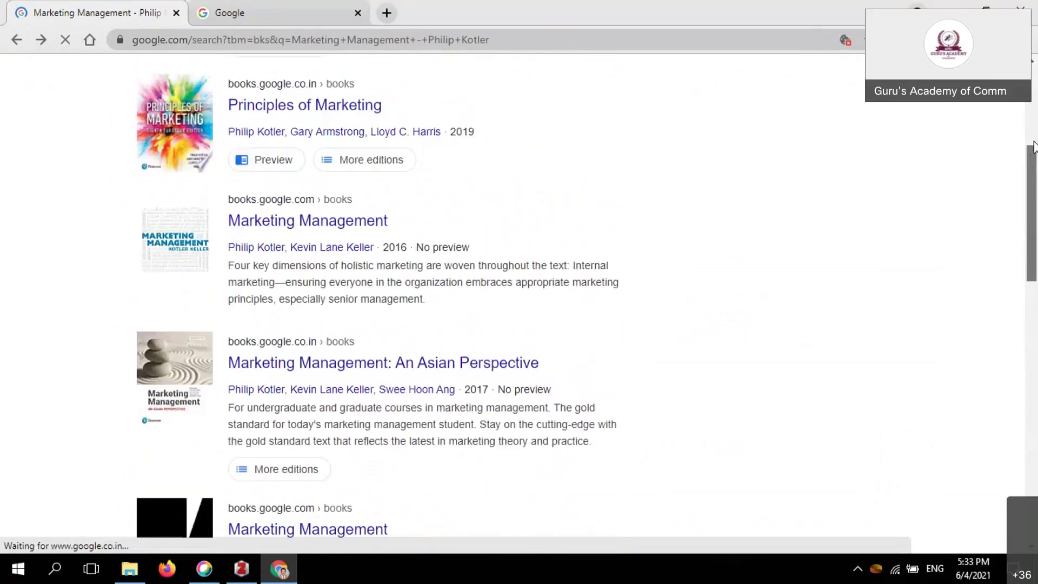
pyautogui.scroll(5, 1034, 146)
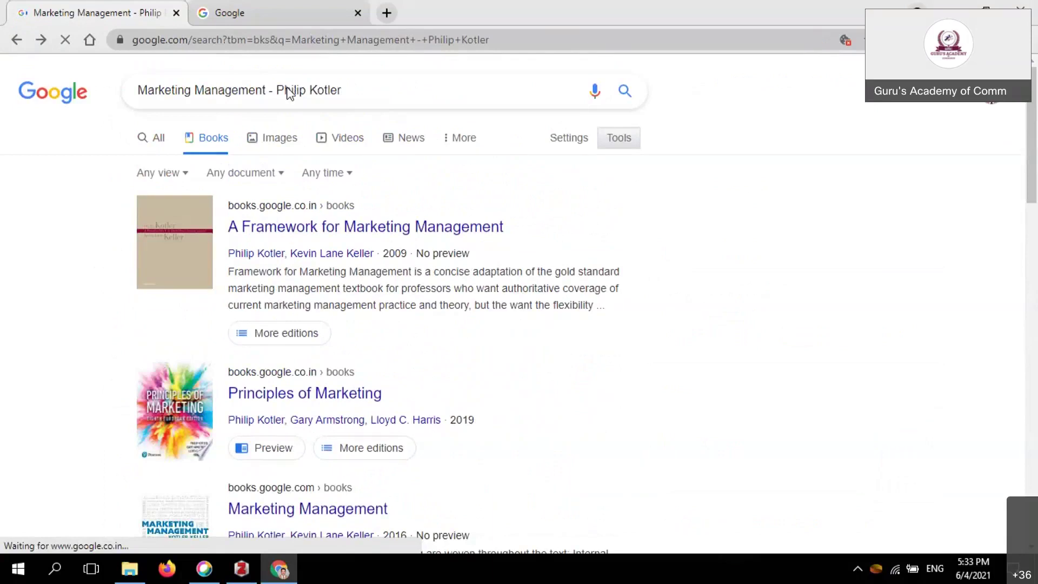
# Step: Replace the book search query with "financial management - my khan" and run the search
pyautogui.moveTo(266, 90); pyautogui.dragTo(138, 90)
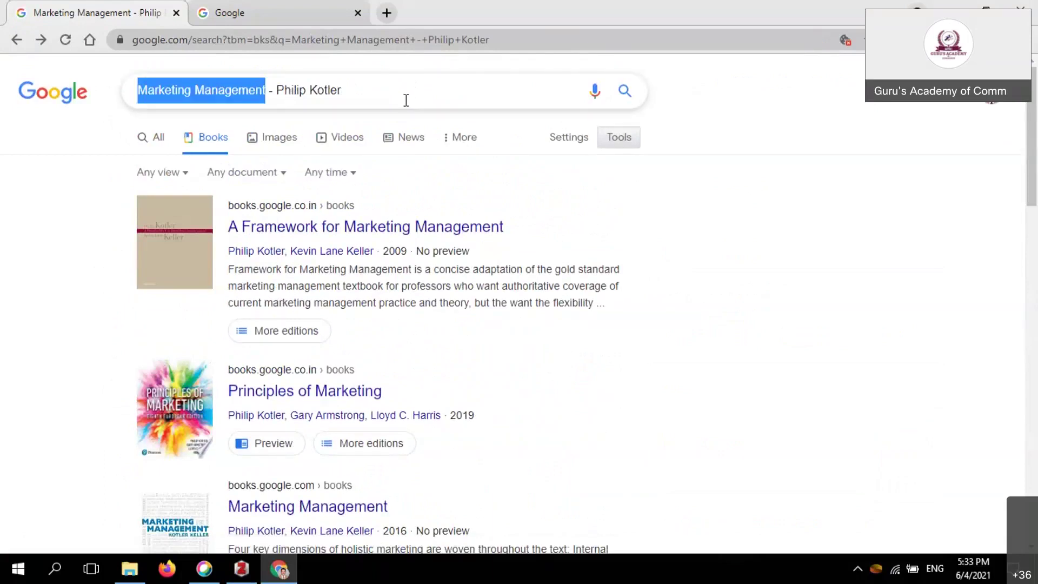
pyautogui.hotkey('ctrl', 'a')
pyautogui.press('BackSpace')
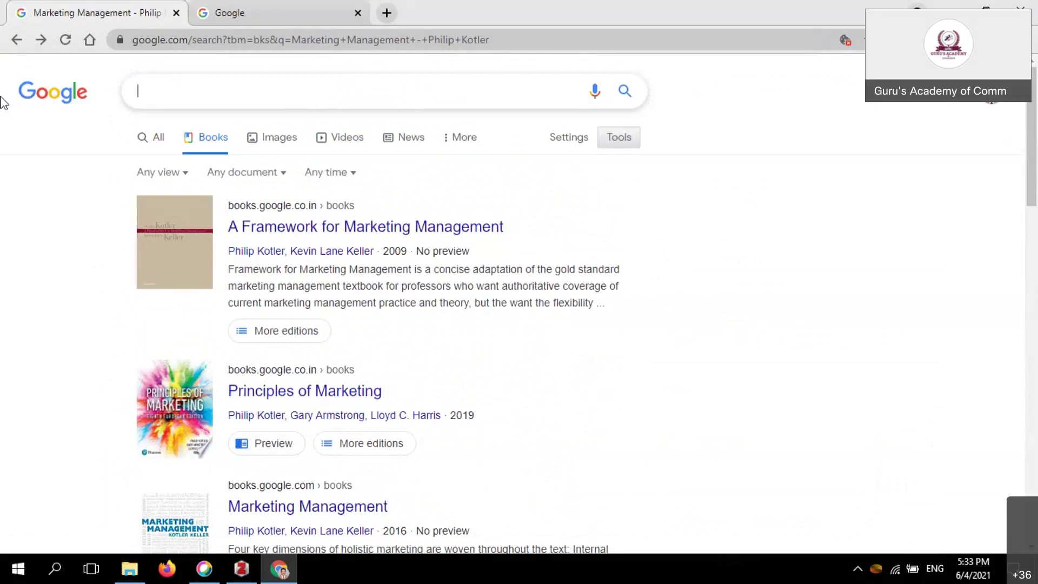
pyautogui.write('Finance')
pyautogui.press('BackSpace')
pyautogui.press('BackSpace')
pyautogui.press('BackSpace')
pyautogui.press('BackSpace')
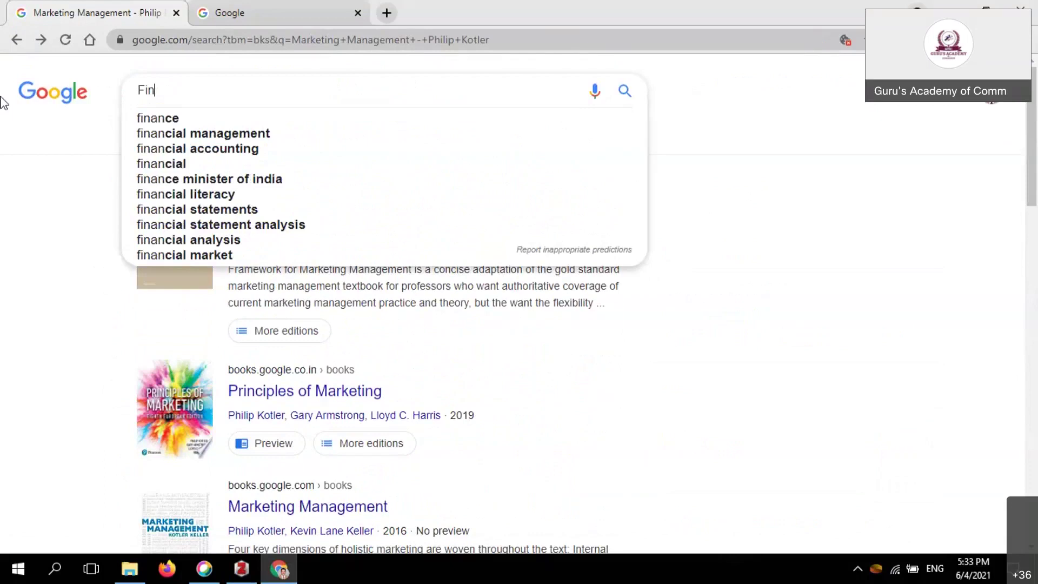
pyautogui.write('anial Manag')
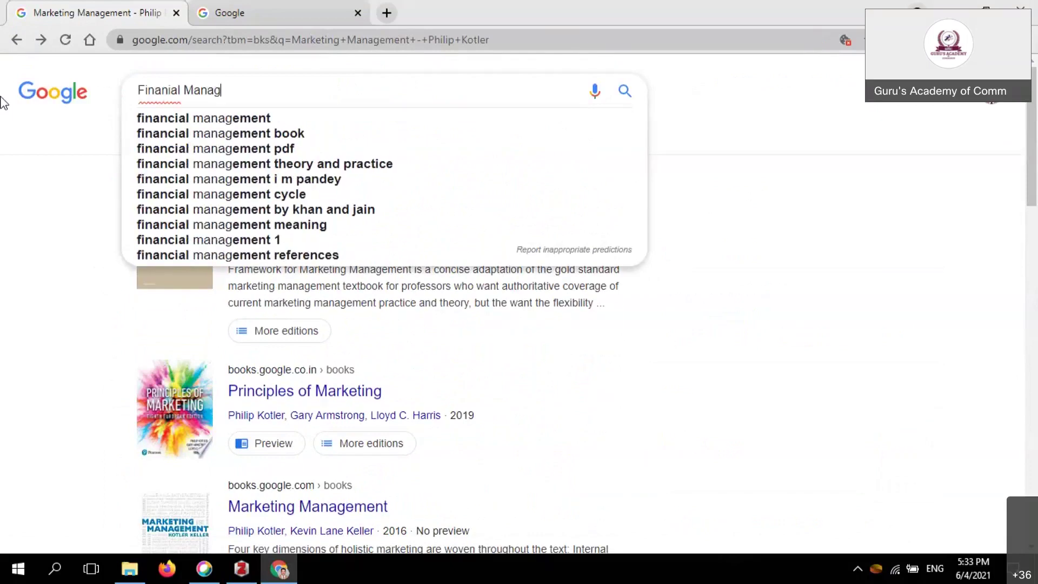
pyautogui.press('Down')
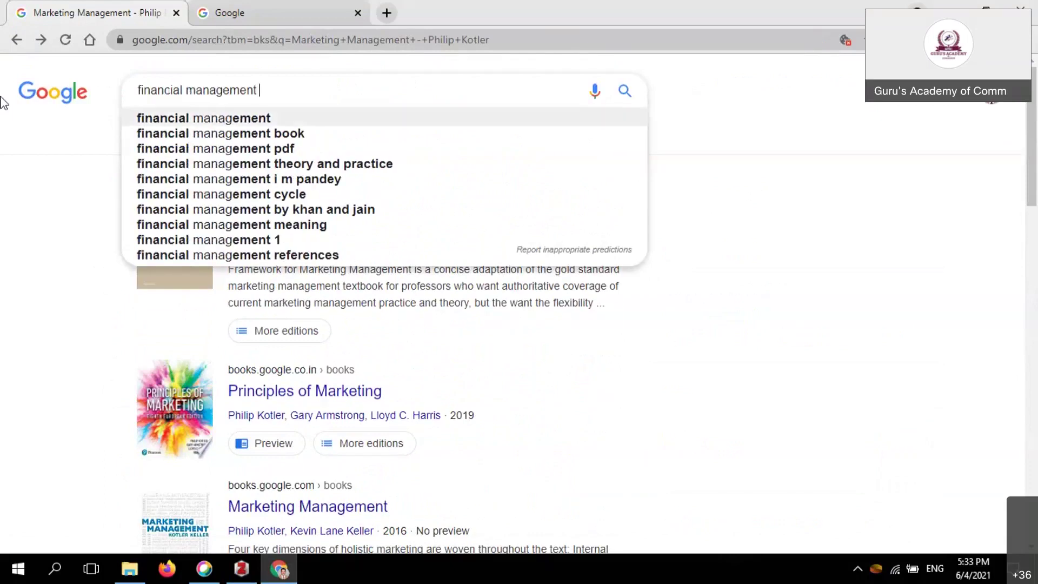
pyautogui.write('- my khan')
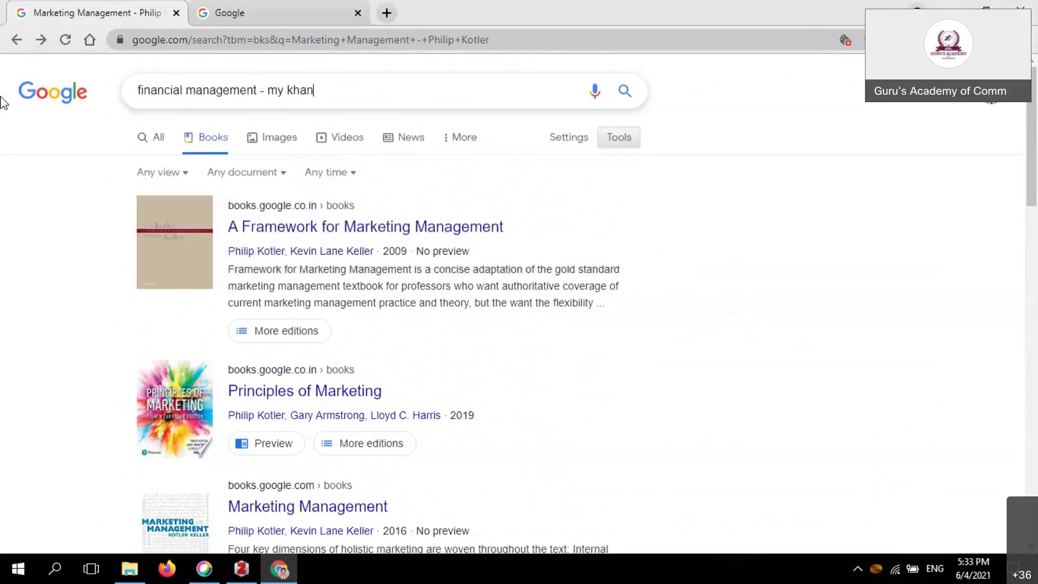
pyautogui.press('Return')
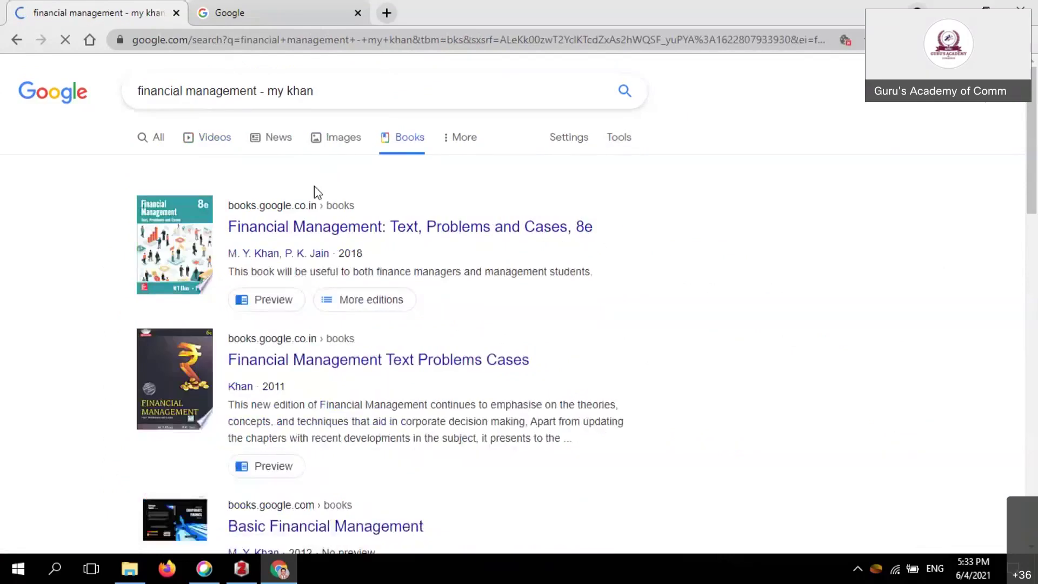
# Step: Look through the book results and open the 2011 "Financial Management Text Problems Cases" by Khan
pyautogui.scroll(-1, 438, 399)
pyautogui.rightClick(439, 400)
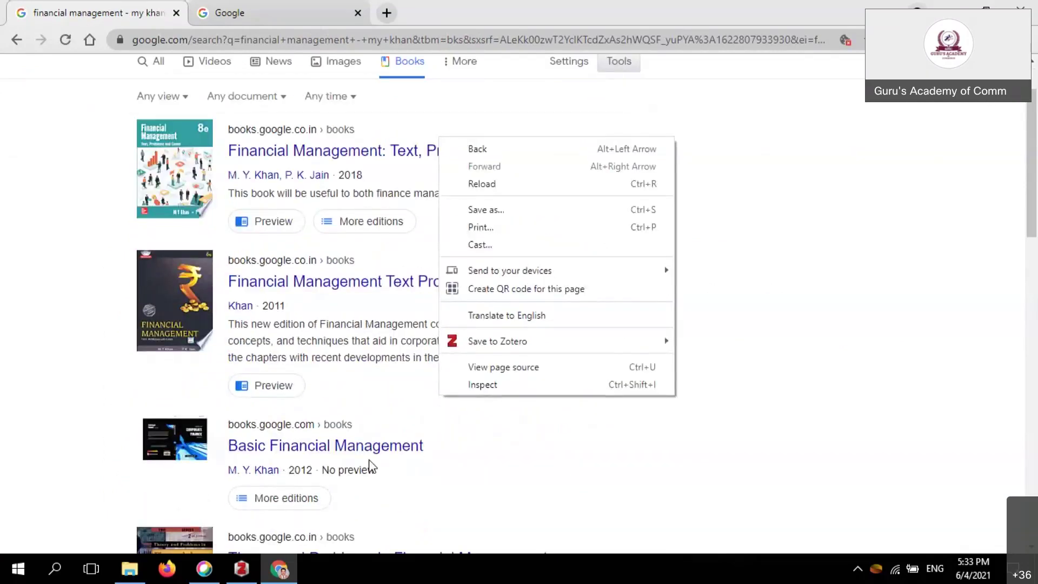
pyautogui.scroll(-4, 395, 464)
pyautogui.click(373, 349)
pyautogui.scroll(-1, 362, 363)
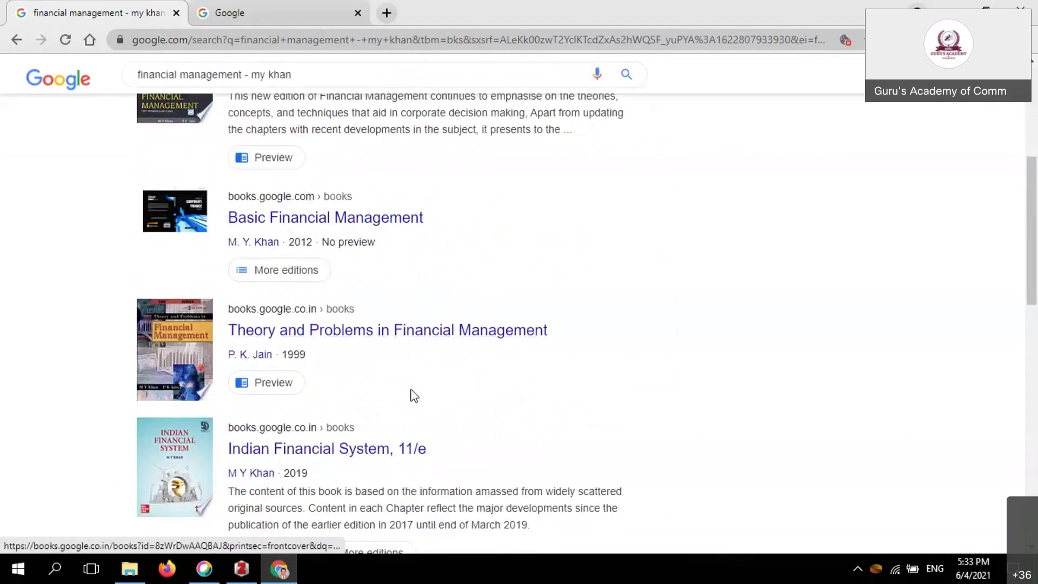
pyautogui.moveTo(1032, 198); pyautogui.dragTo(1033, 120)
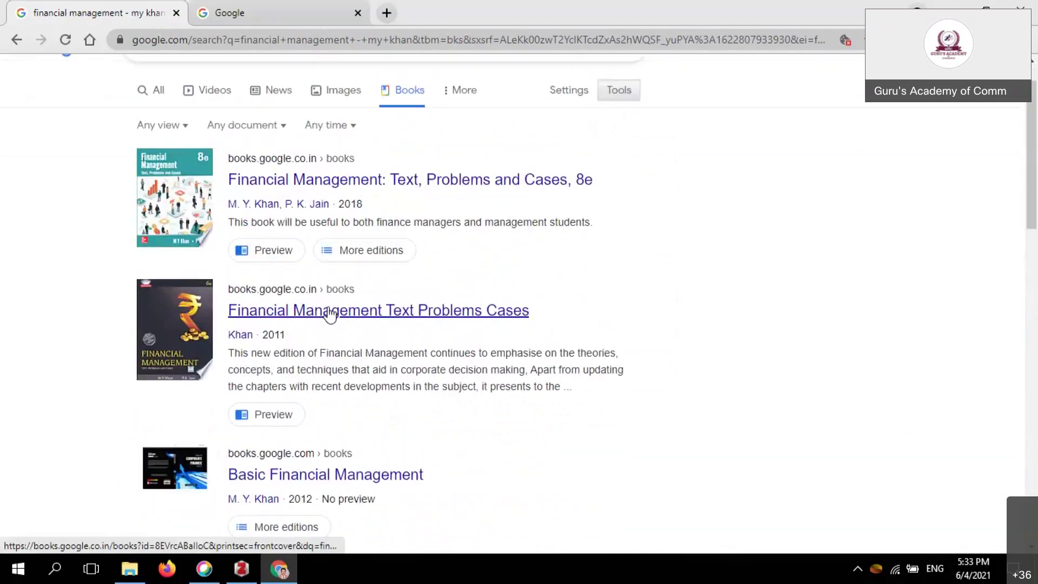
pyautogui.click(329, 315)
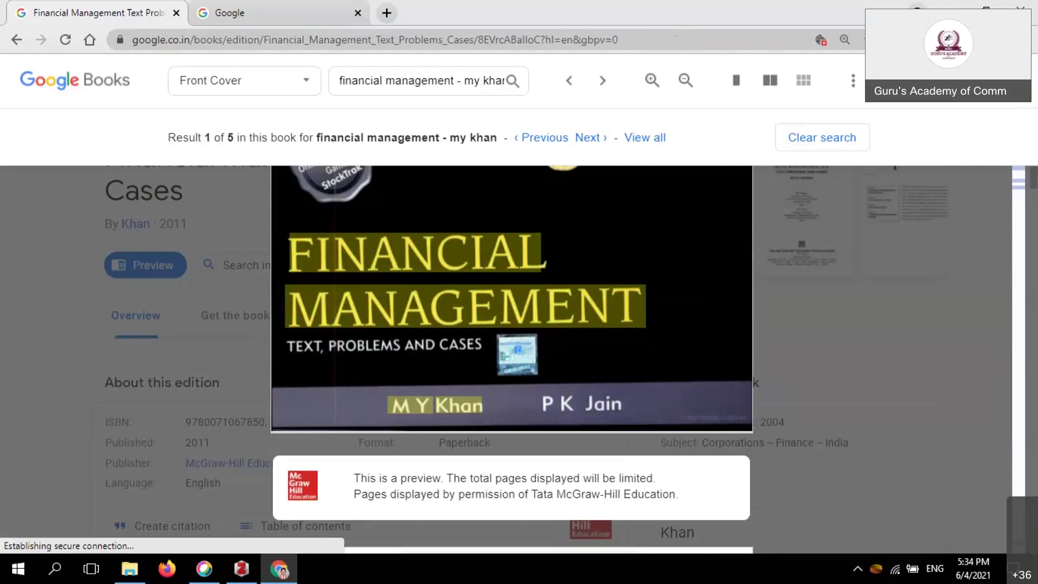
pyautogui.scroll(-1, 331, 245)
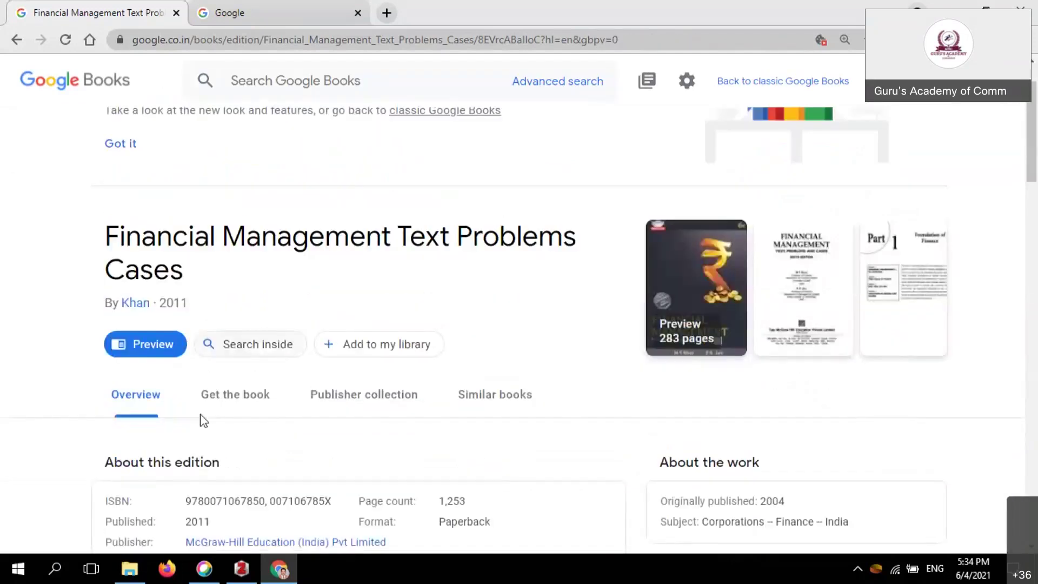
pyautogui.scroll(-1, 203, 420)
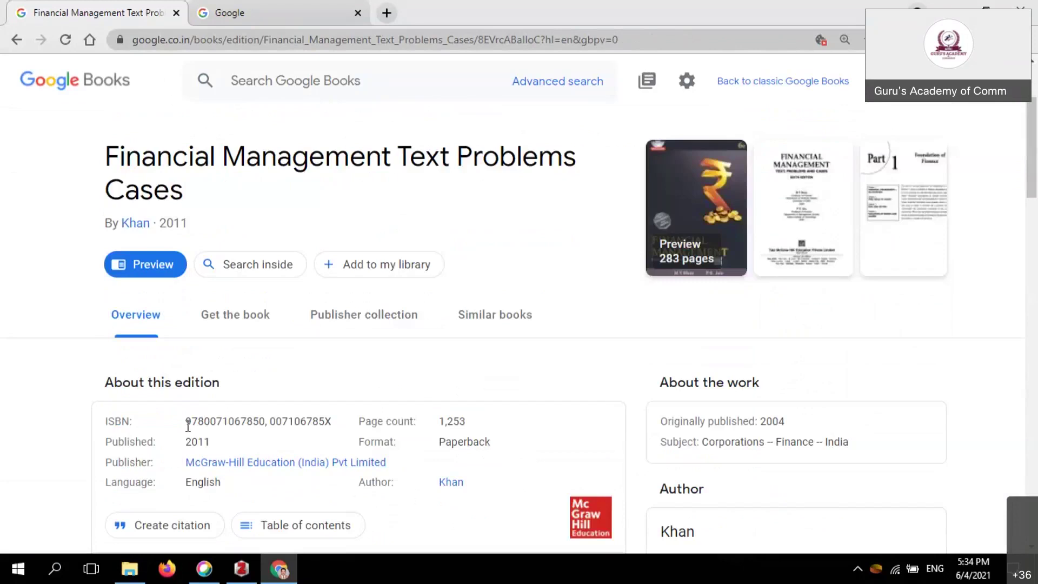
pyautogui.moveTo(188, 426); pyautogui.dragTo(263, 426)
pyautogui.hotkey('ctrl', 'c')
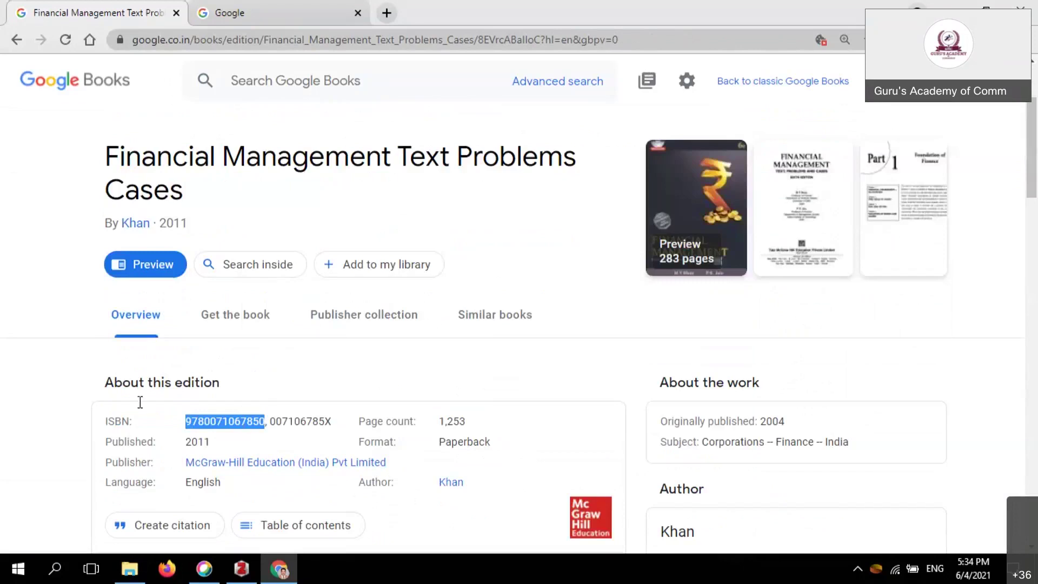
pyautogui.click(242, 572)
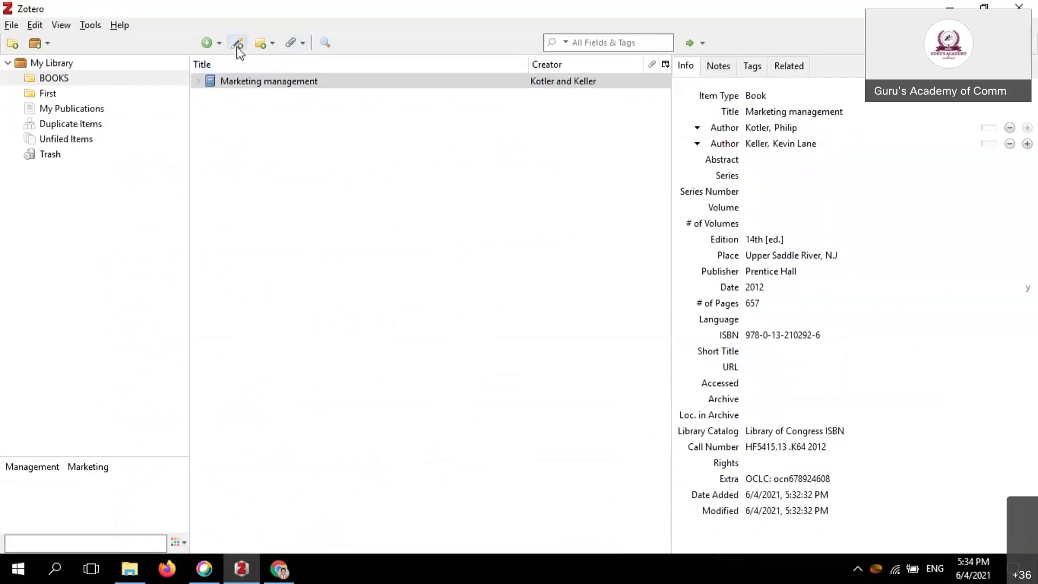
pyautogui.click(57, 93)
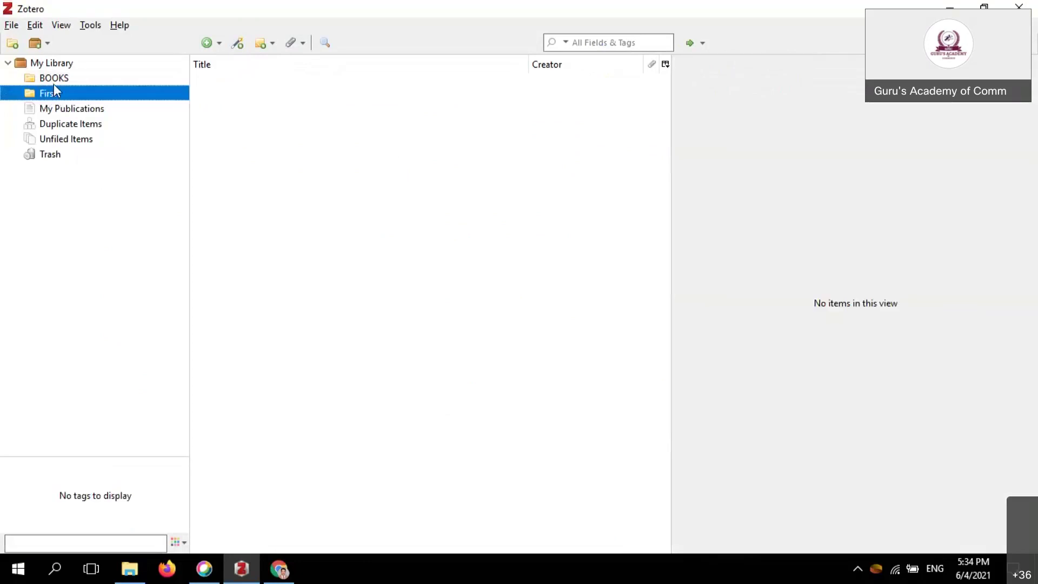
pyautogui.click(53, 83)
pyautogui.click(54, 95)
pyautogui.click(52, 82)
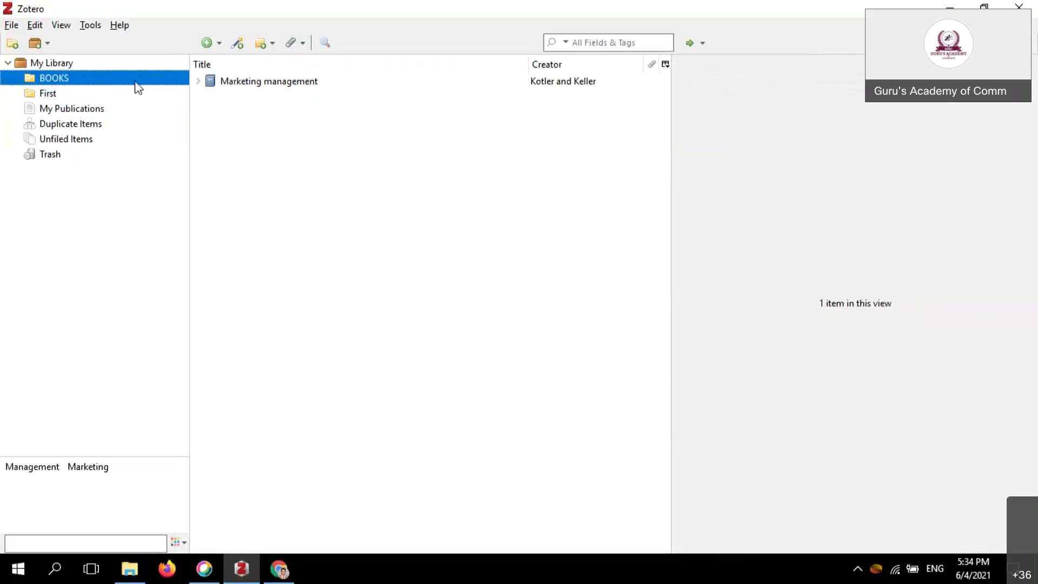
pyautogui.click(228, 81)
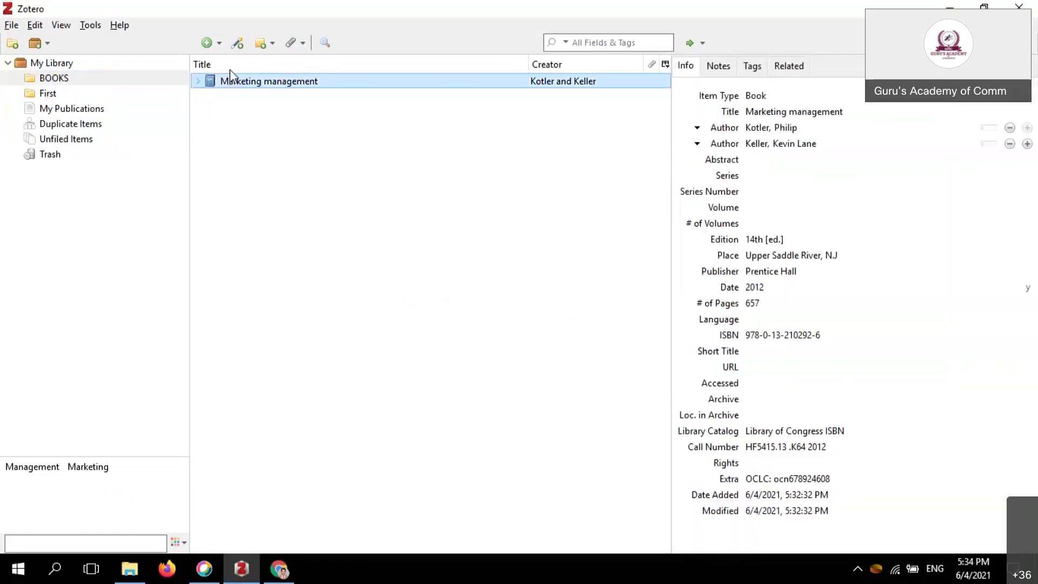
pyautogui.click(237, 43)
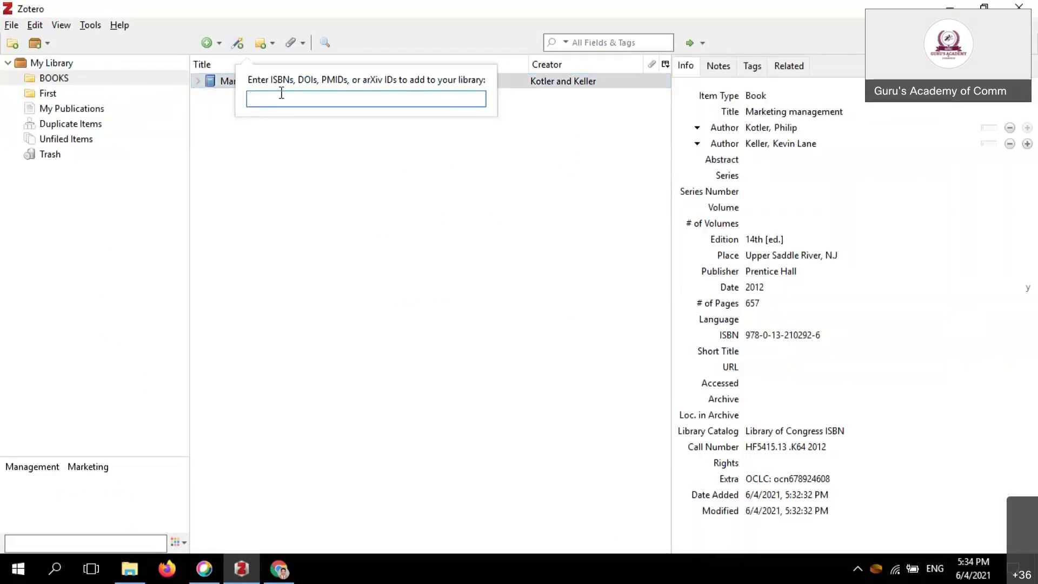
pyautogui.rightClick(281, 93)
pyautogui.click(327, 160)
pyautogui.press('Return')
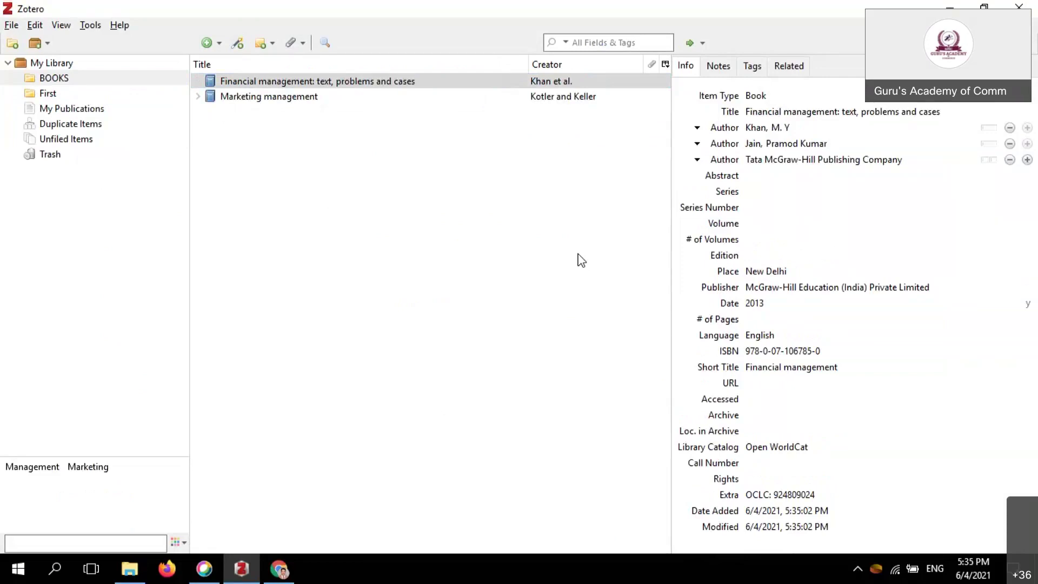
# Step: Examine the title and author fields of the newly added financial management book without changing them
pyautogui.click(580, 82)
pyautogui.click(886, 130)
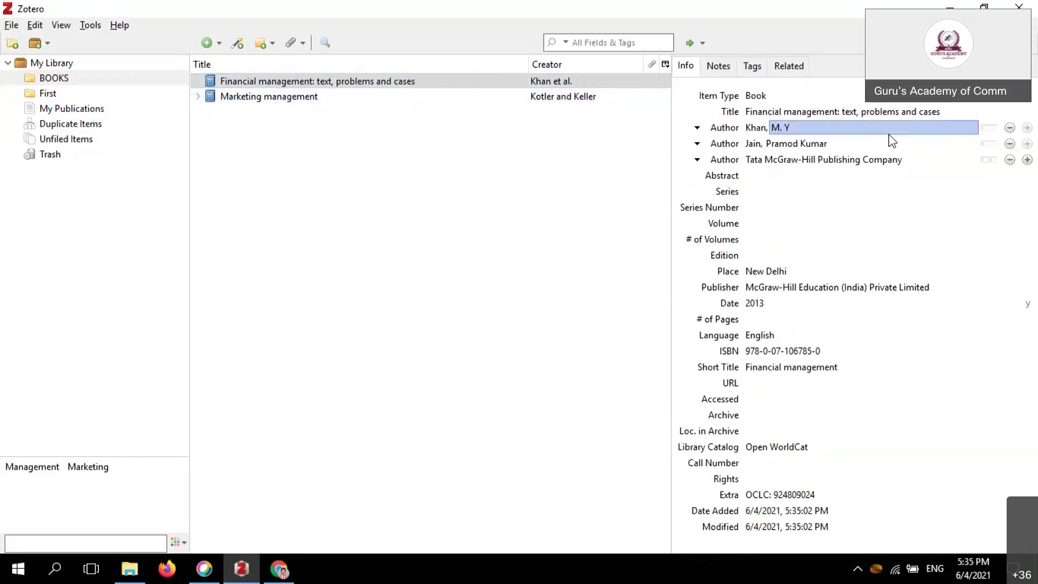
pyautogui.click(886, 175)
pyautogui.click(887, 113)
pyautogui.click(778, 128)
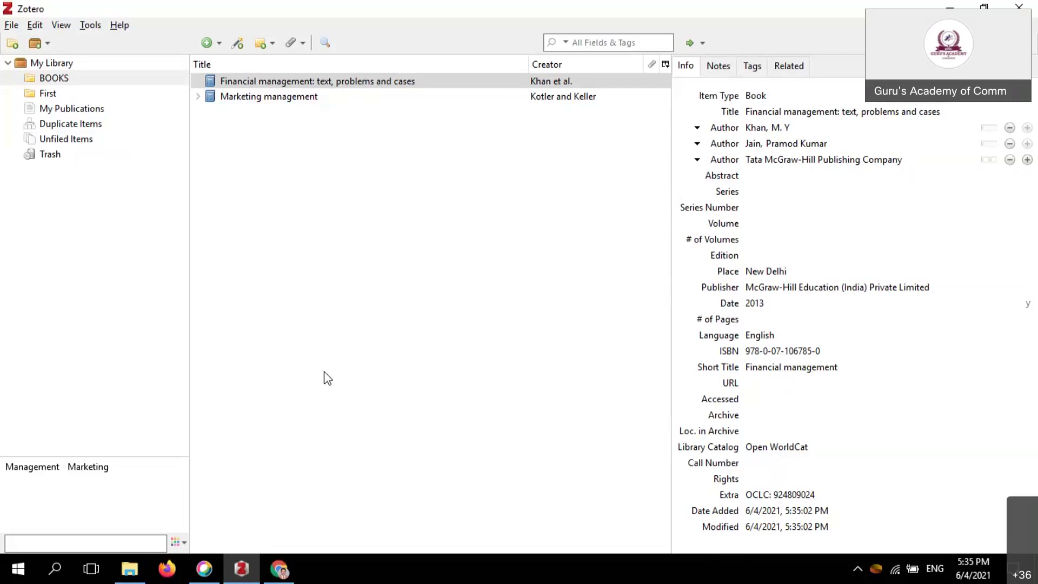
# Step: Switch to File Explorer and open the Reference Management Word document from the REFERENCE MANAGEMENT folder
pyautogui.click(279, 569)
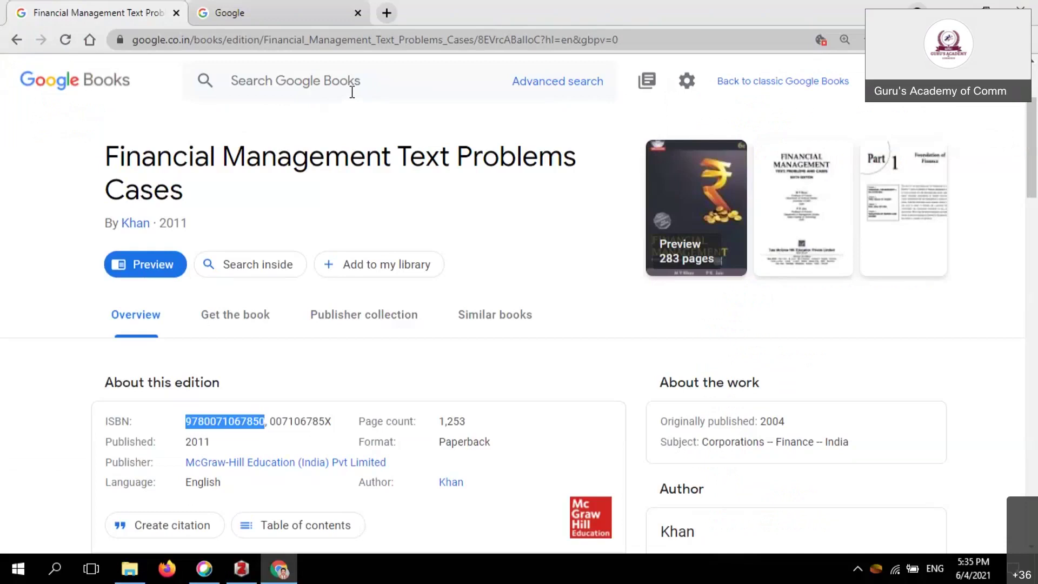
pyautogui.click(140, 577)
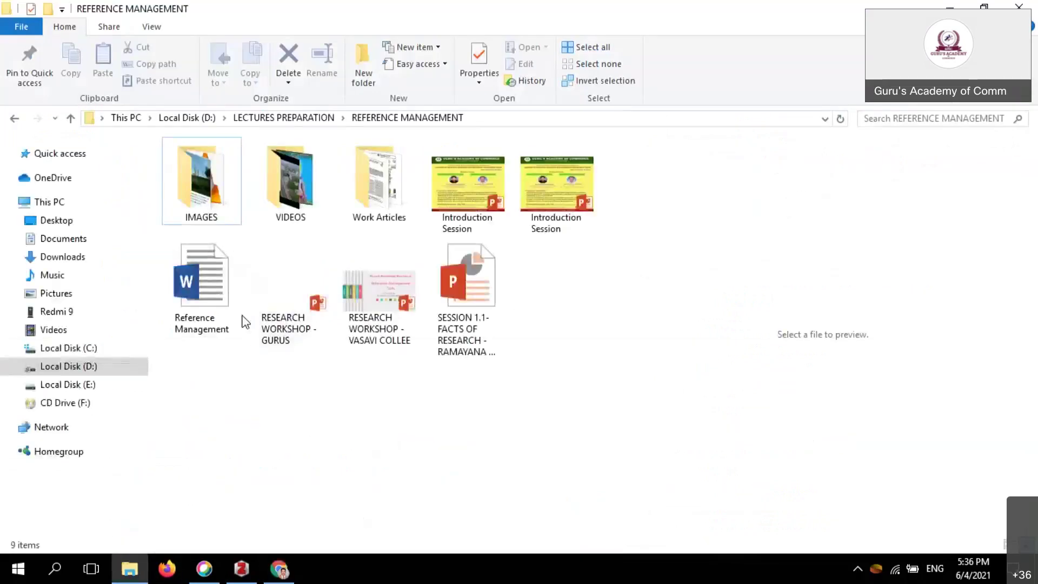
pyautogui.click(228, 291)
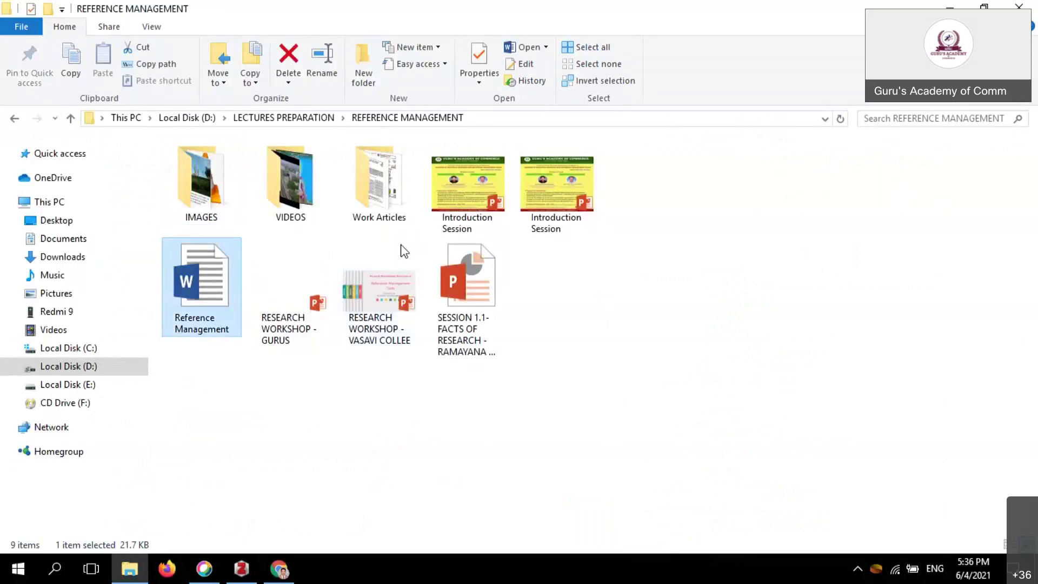
pyautogui.doubleClick(203, 292)
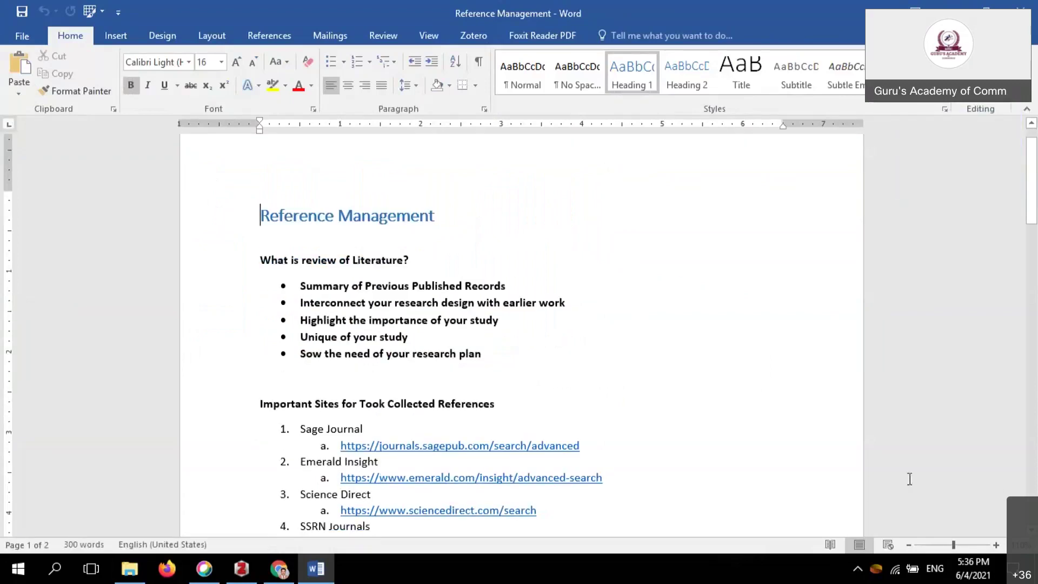
# Step: Read through the literature review points and the list of important reference sites in the enlarged document, with the ribbon collapsed
pyautogui.moveTo(954, 543)
pyautogui.mouseDown()
pyautogui.moveTo(974, 545)
pyautogui.moveTo(961, 544)
pyautogui.mouseUp()
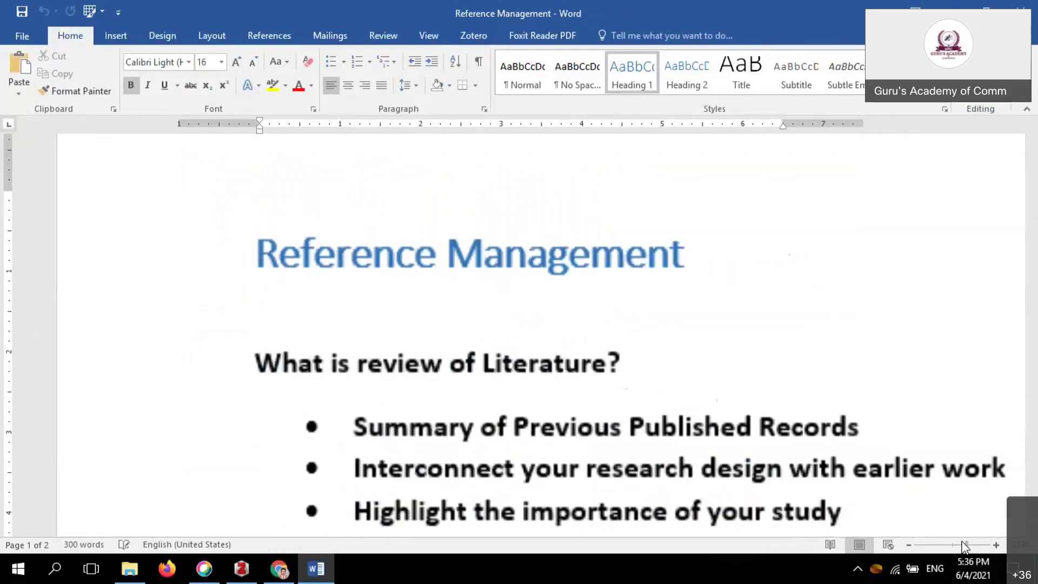
pyautogui.scroll(-2, 335, 274)
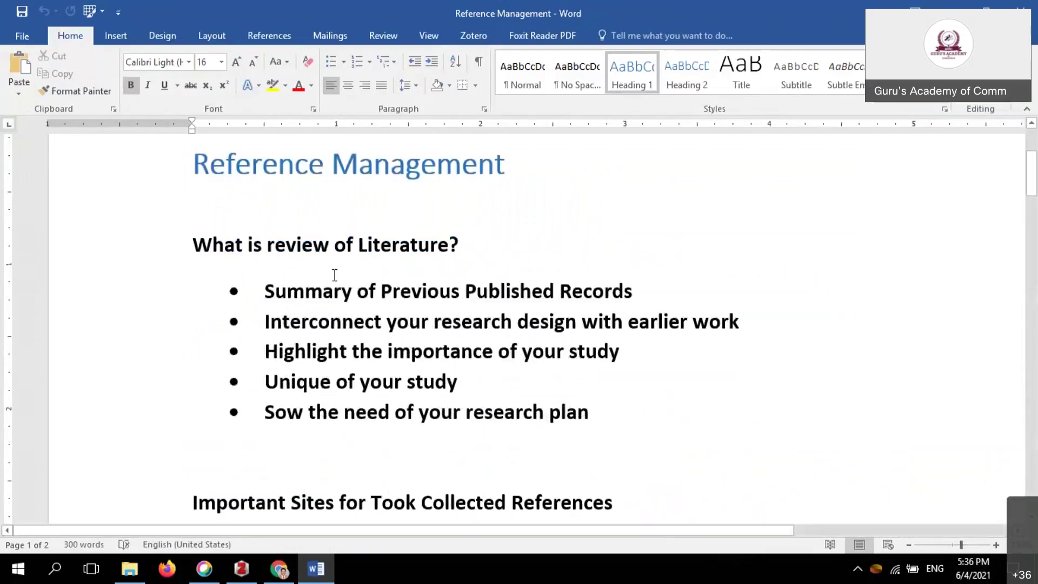
pyautogui.scroll(-5, 346, 282)
pyautogui.scroll(5, 486, 303)
pyautogui.scroll(-3, 494, 325)
pyautogui.scroll(1, 496, 346)
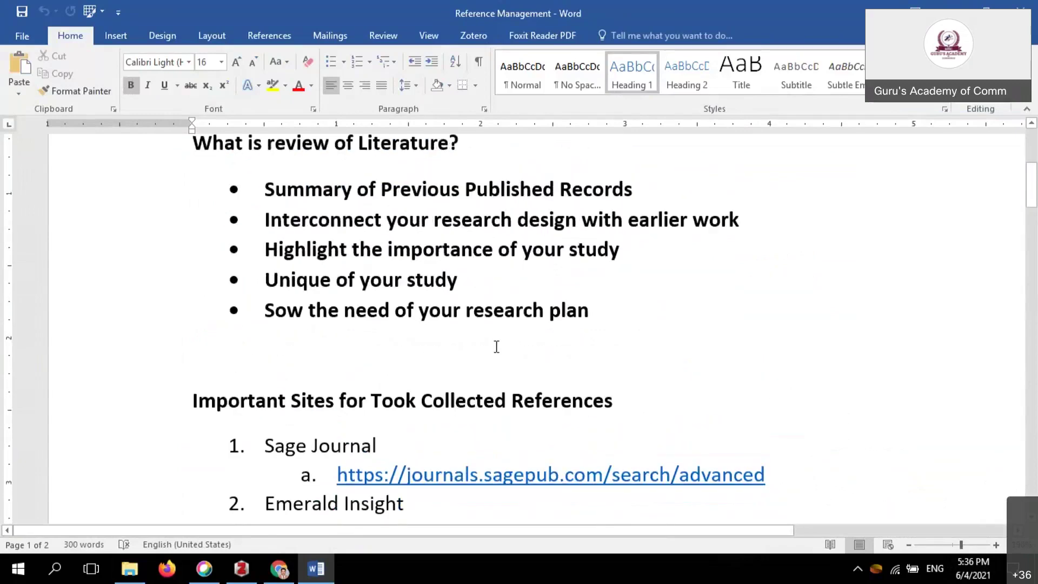
pyautogui.scroll(1, 497, 347)
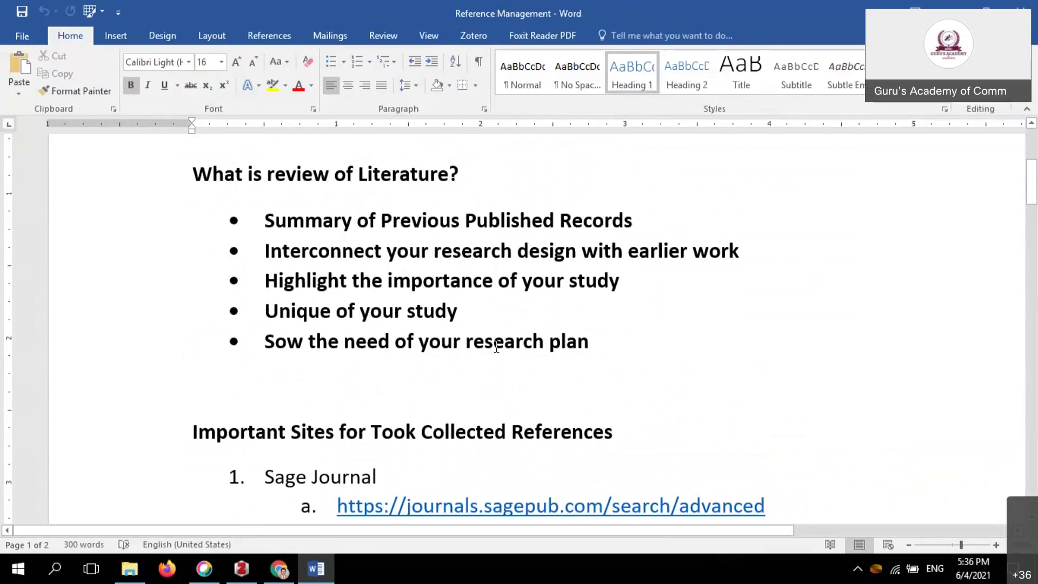
pyautogui.scroll(-3, 503, 313)
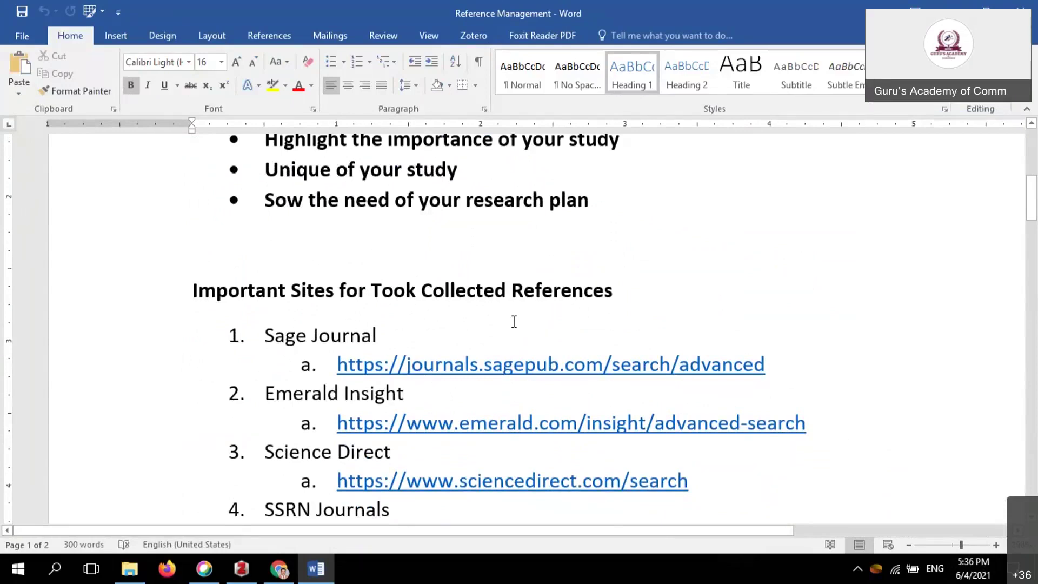
pyautogui.scroll(-3, 513, 321)
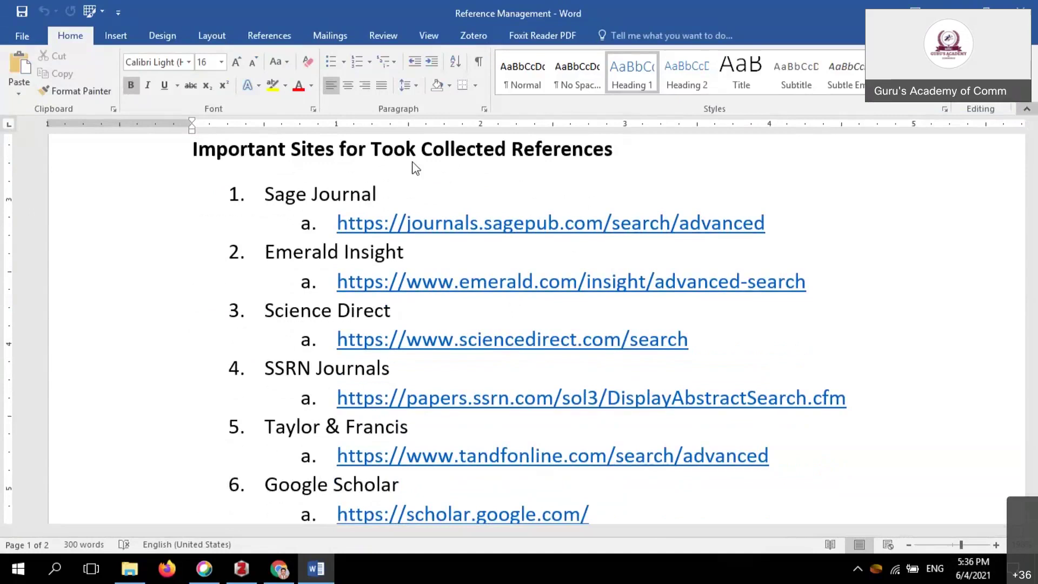
pyautogui.hotkey('ctrl', 'F1')
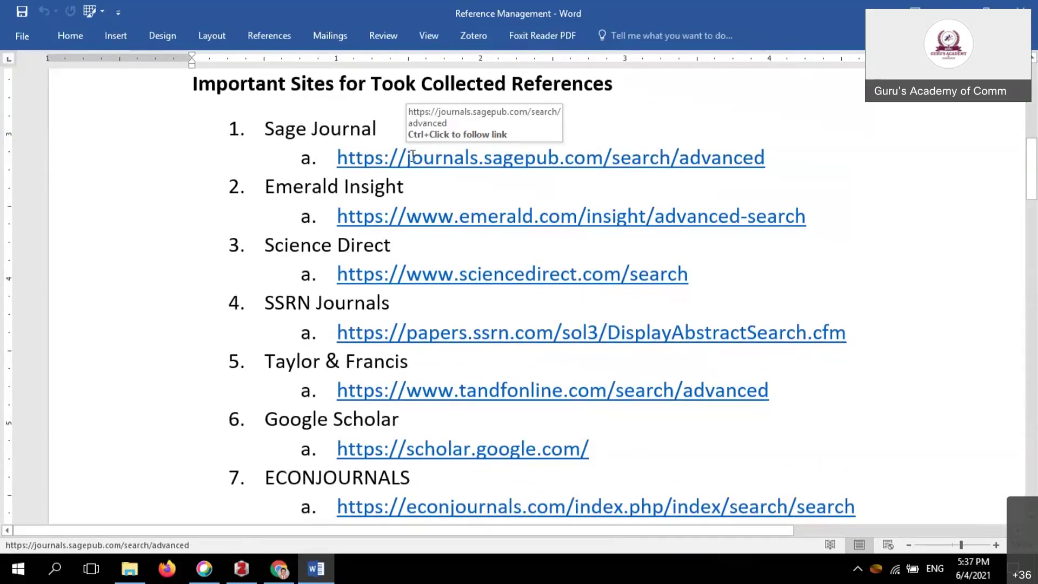
# Step: Follow the document's Sage Journal link, switch to Chrome and accept the cookies on the SAGE advanced search page
pyautogui.keyDown('ctrl'); pyautogui.click(493, 162); pyautogui.keyUp('ctrl')
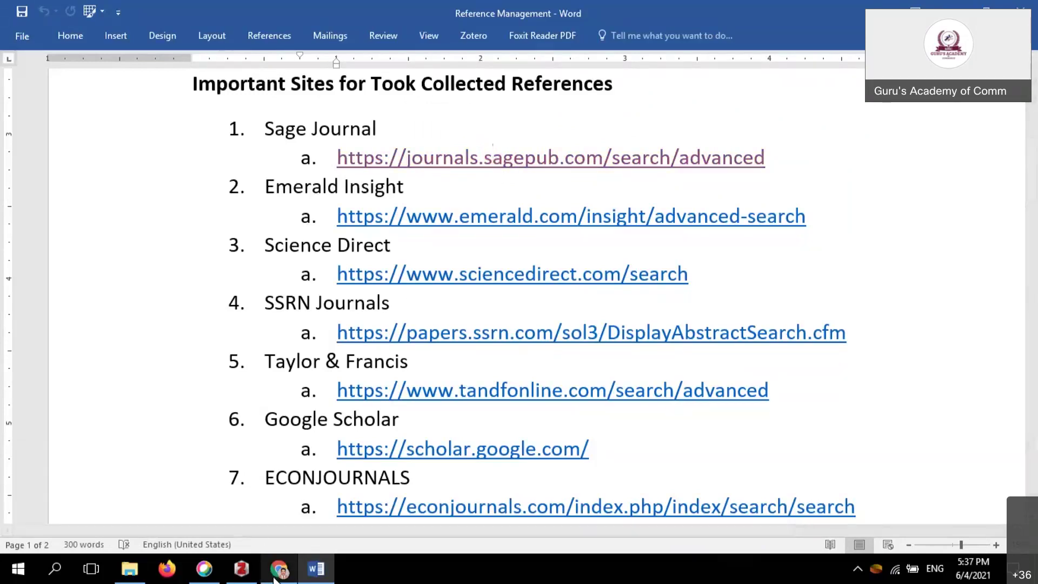
pyautogui.moveTo(274, 578)
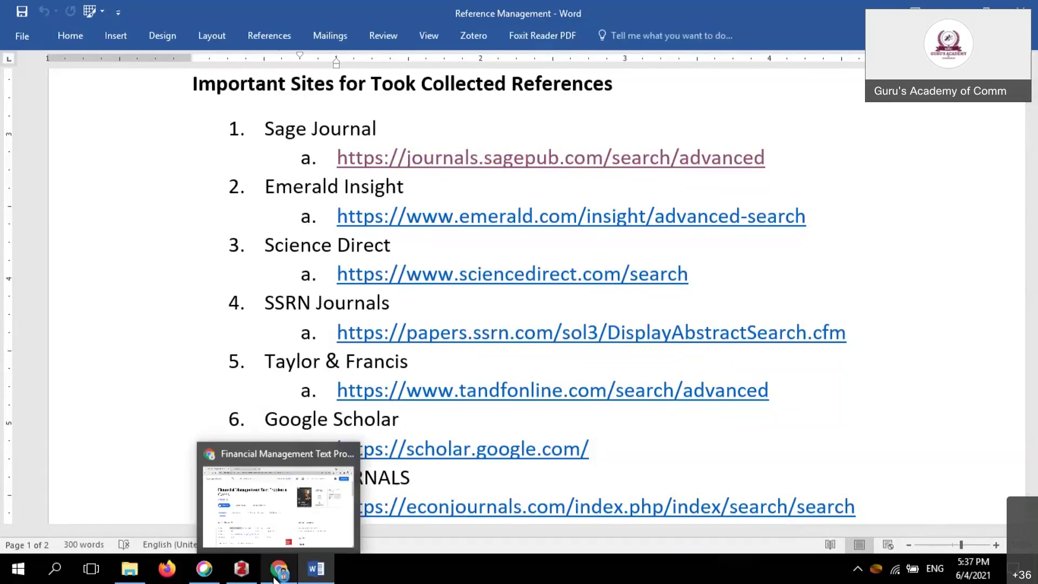
pyautogui.click(274, 577)
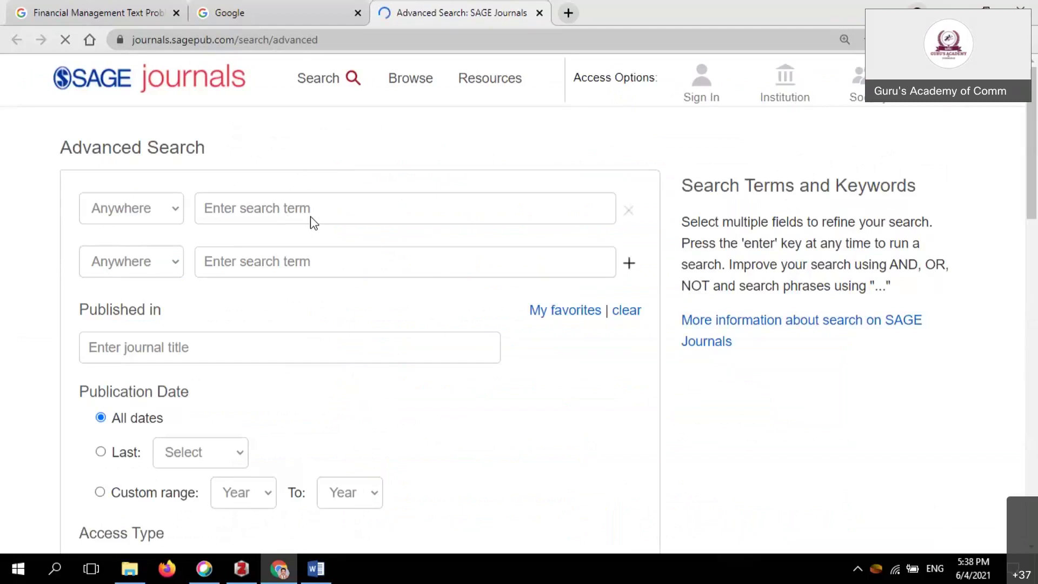
pyautogui.click(310, 217)
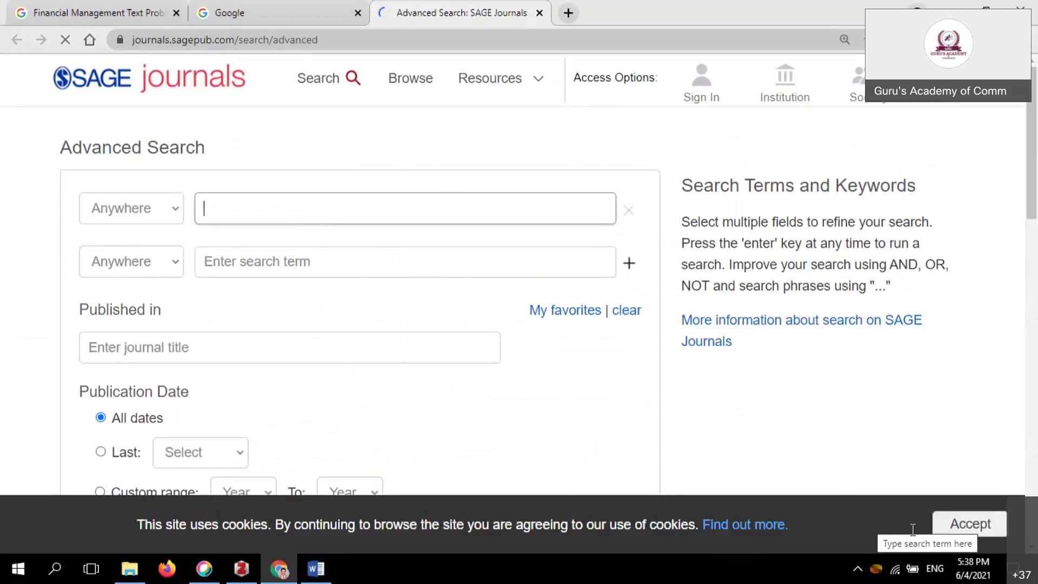
pyautogui.click(969, 523)
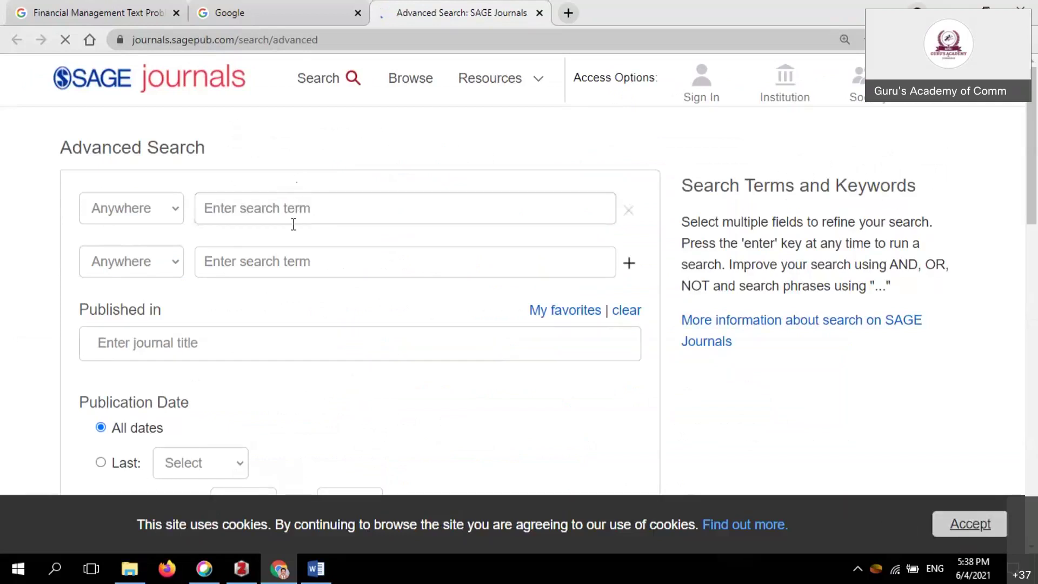
# Step: Enter "Capital Structure and Profitability of Indian Firms" as the first search term, matched anywhere
pyautogui.click(293, 218)
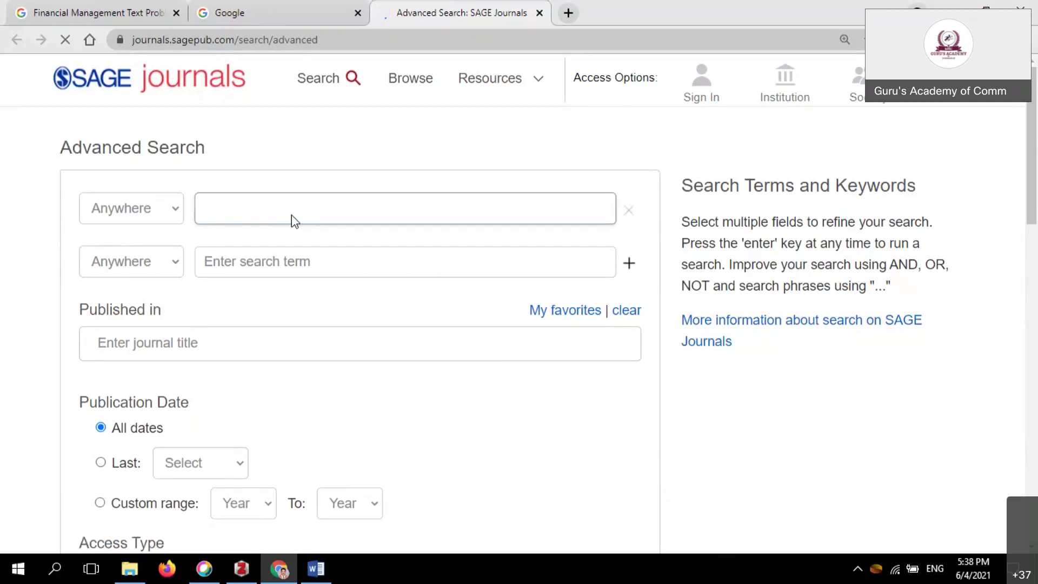
pyautogui.write('Ca')
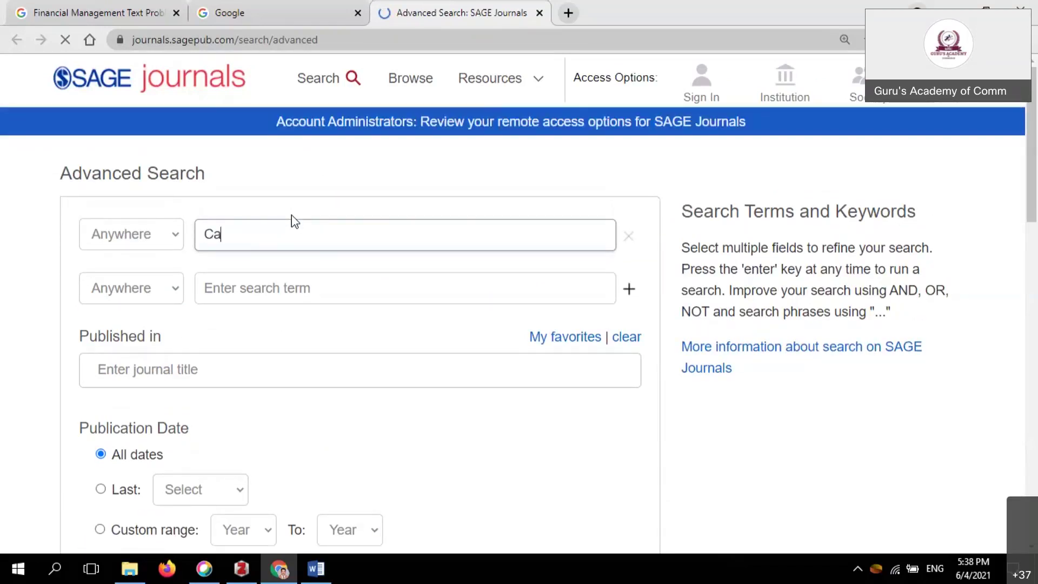
pyautogui.write('pital')
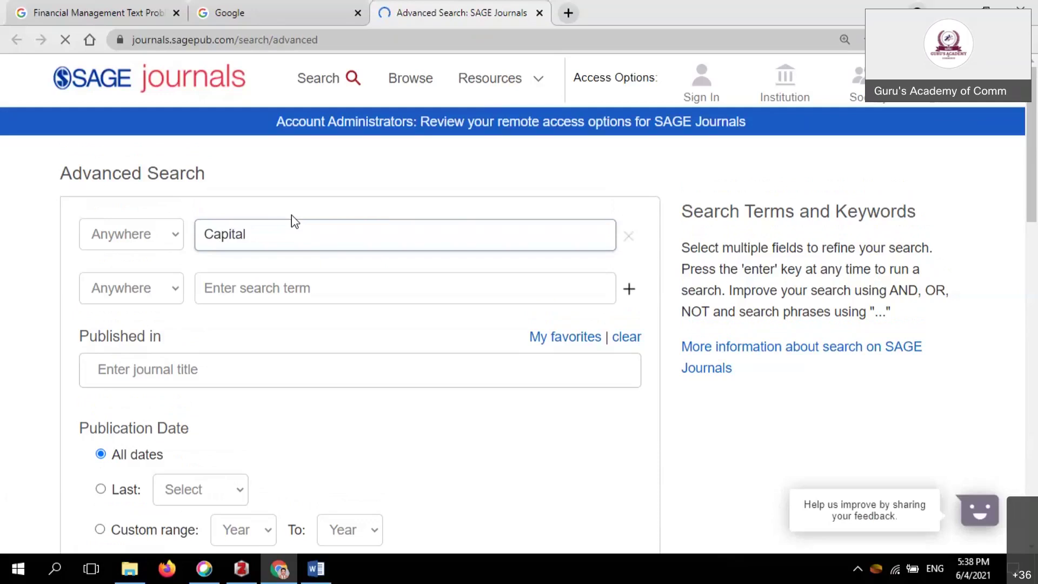
pyautogui.write(' Structure and Pr')
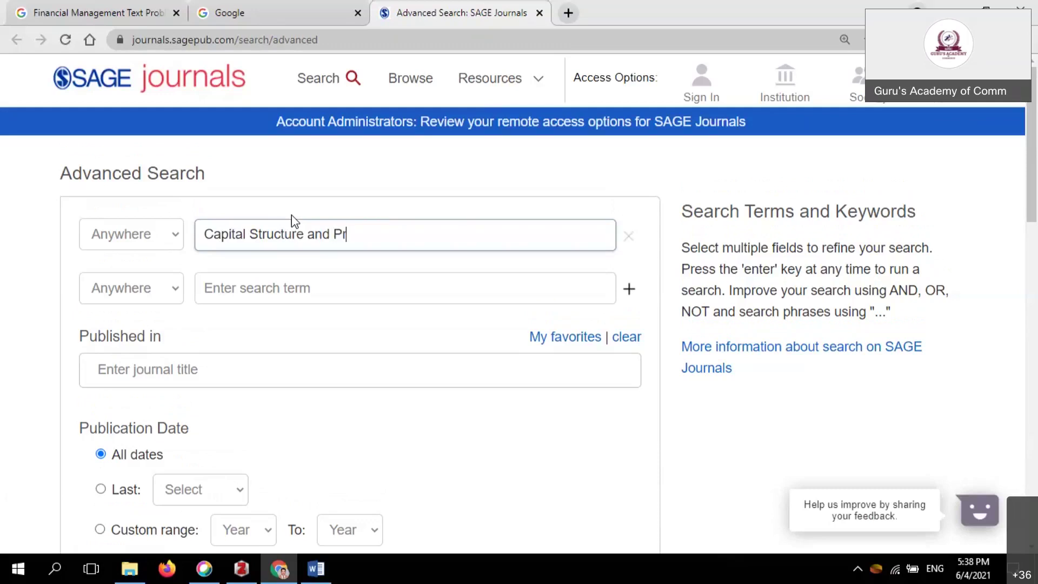
pyautogui.write('ofitability of Id')
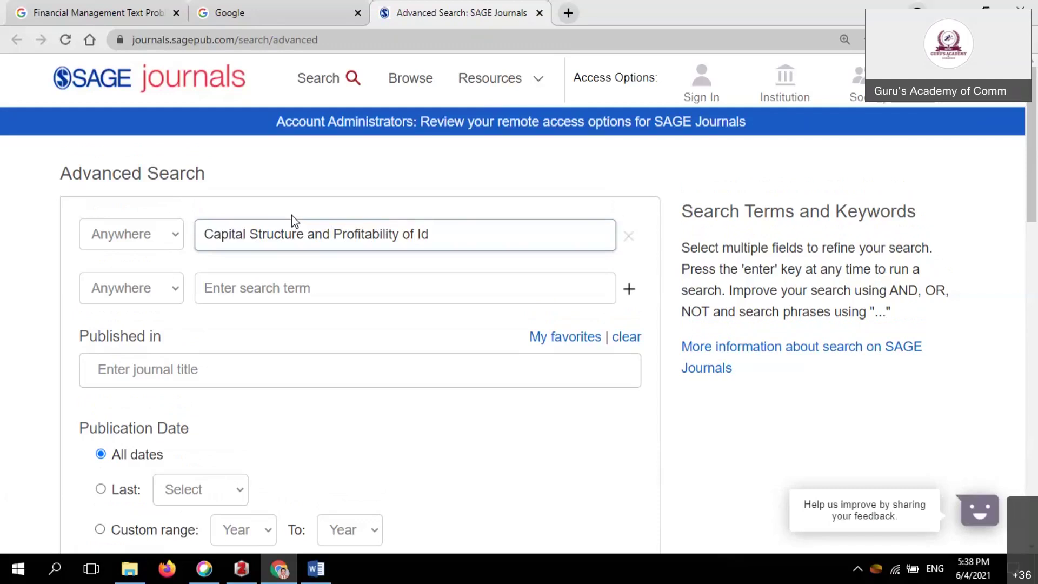
pyautogui.press('BackSpace')
pyautogui.write('ndian F')
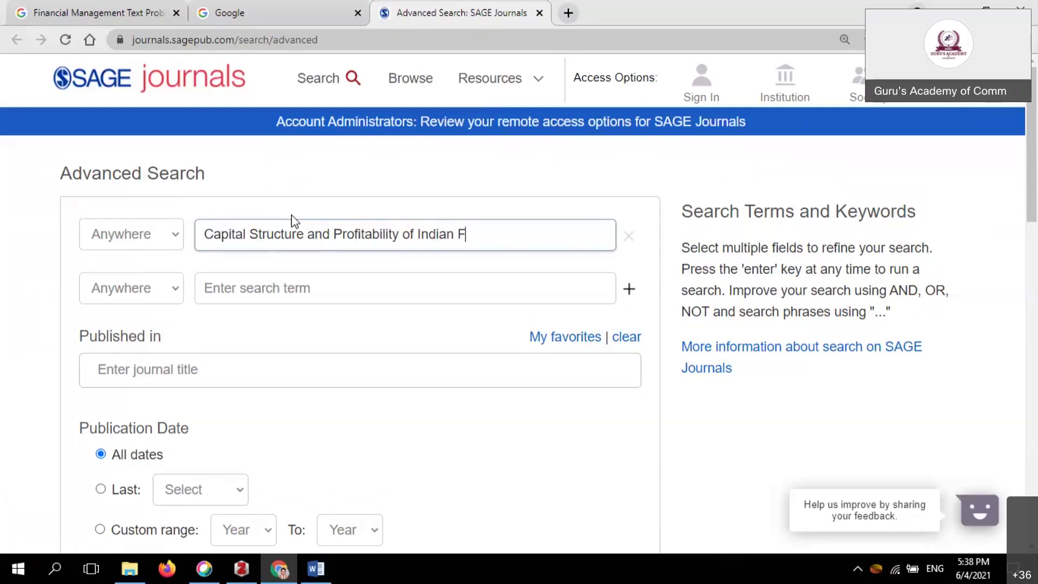
pyautogui.write('irms')
# Step: Limit the access type to "Only content to which I have full access" and run the article search
pyautogui.scroll(-3, 200, 313)
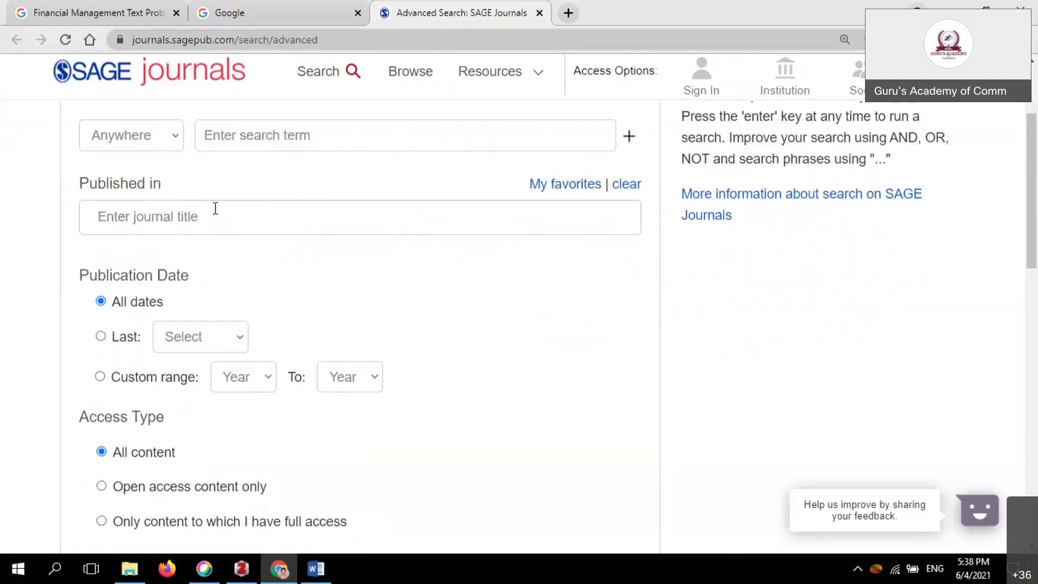
pyautogui.rightClick(315, 209)
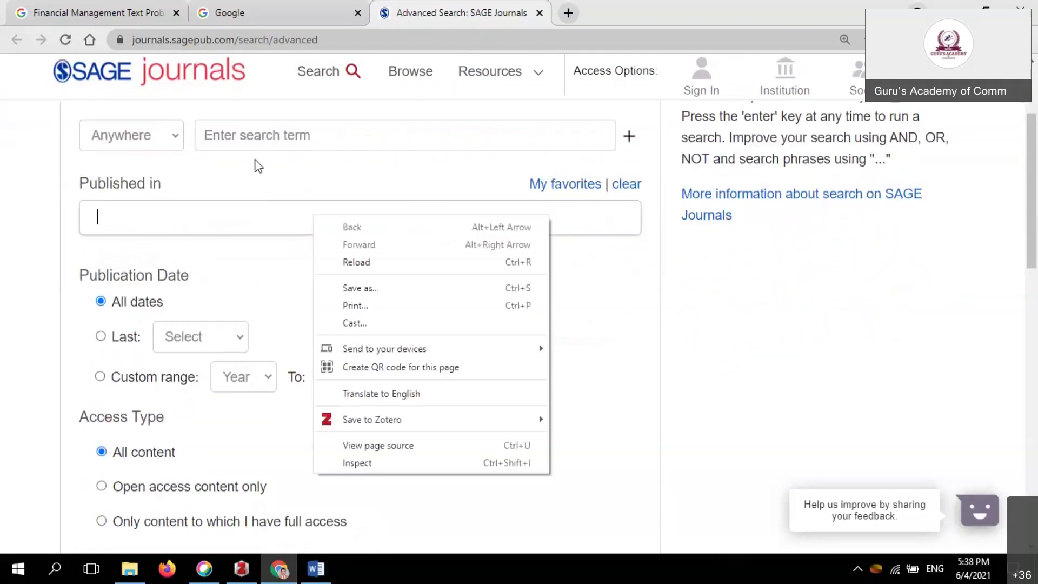
pyautogui.click(371, 268)
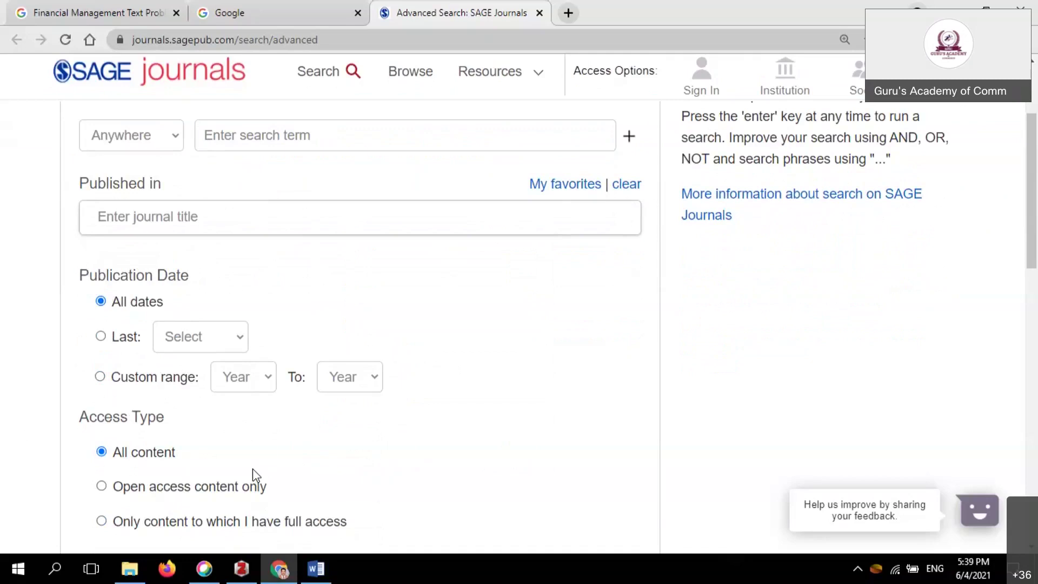
pyautogui.click(102, 487)
pyautogui.click(102, 520)
pyautogui.click(102, 521)
pyautogui.scroll(-5, 1031, 209)
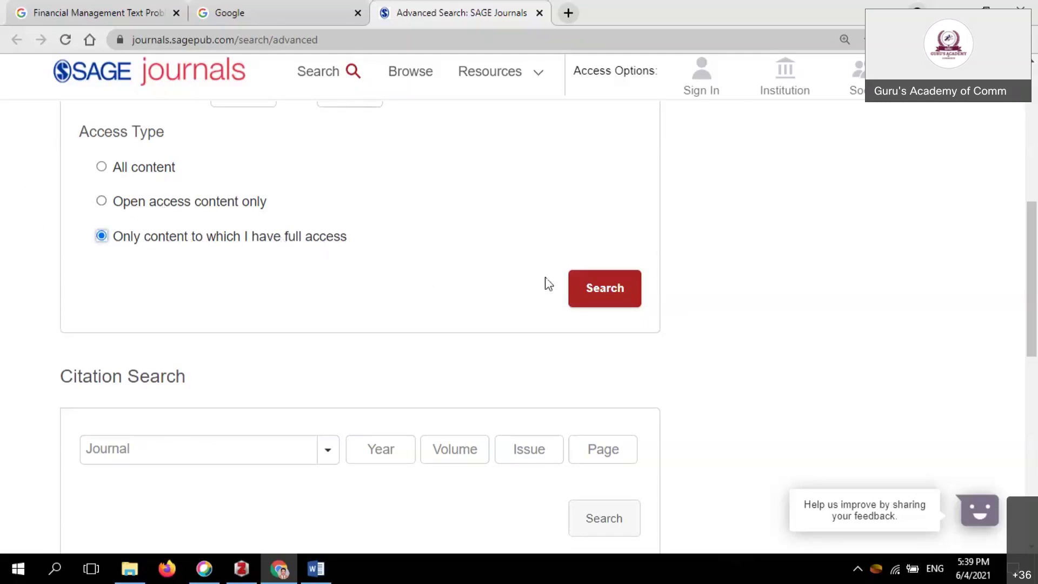
pyautogui.click(596, 301)
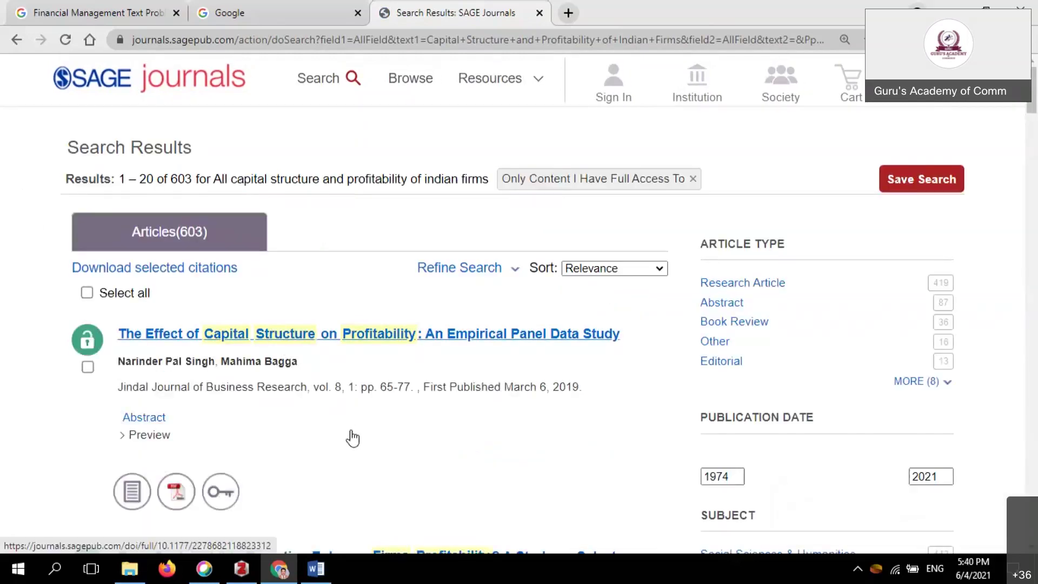
# Step: Expand the preview of "The Effect of Capital Structure on Profitability: An Empirical Panel Data Study" and read its abstract
pyautogui.scroll(-1, 352, 437)
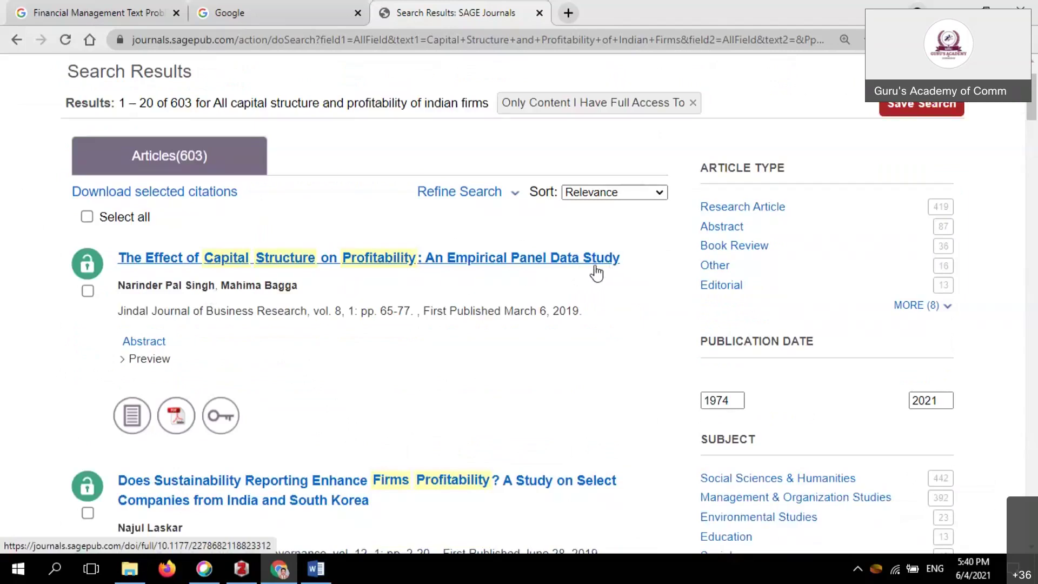
pyautogui.click(141, 358)
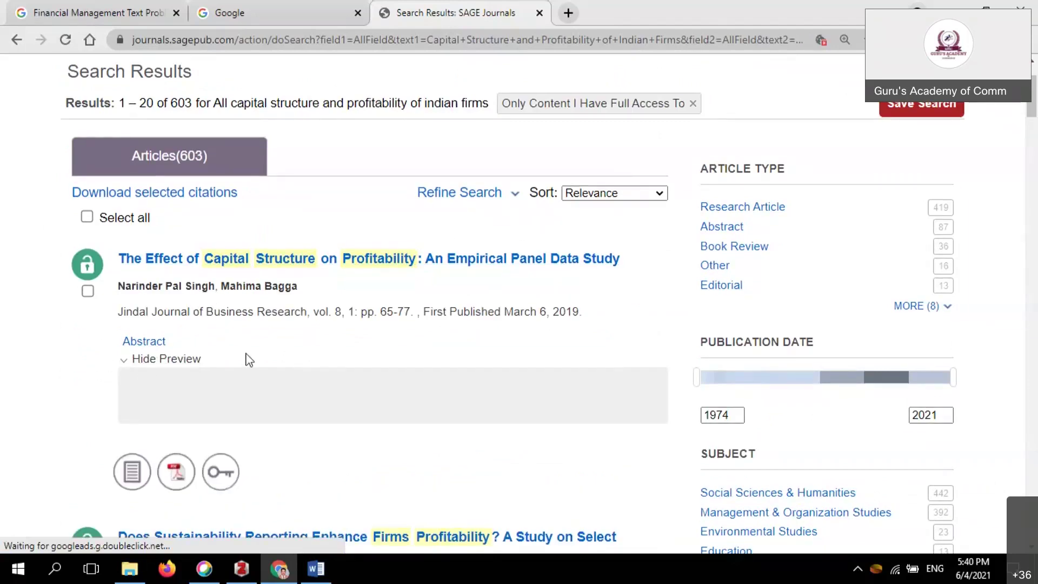
pyautogui.scroll(-2, 297, 266)
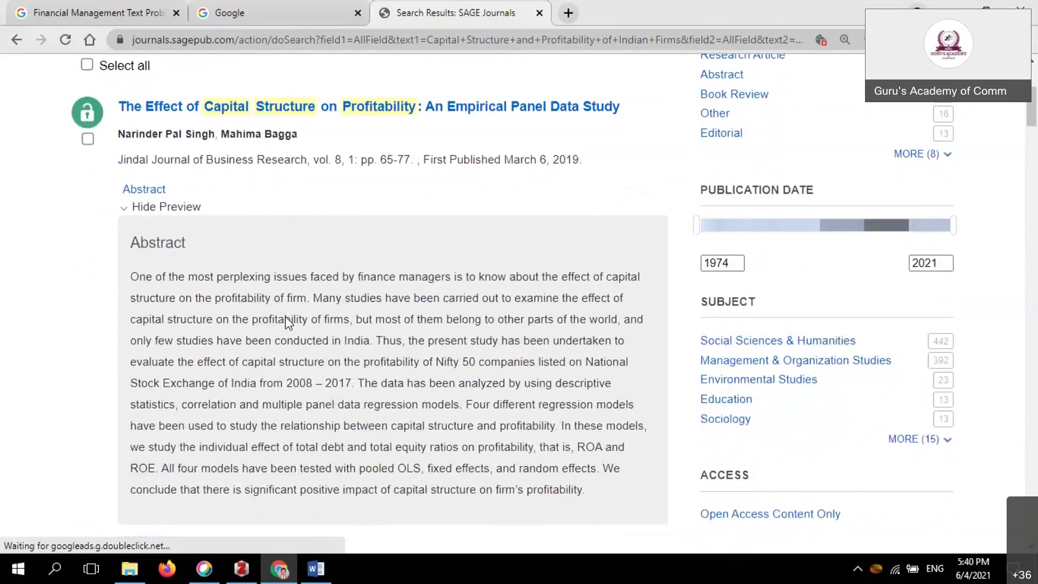
pyautogui.scroll(-4, 287, 323)
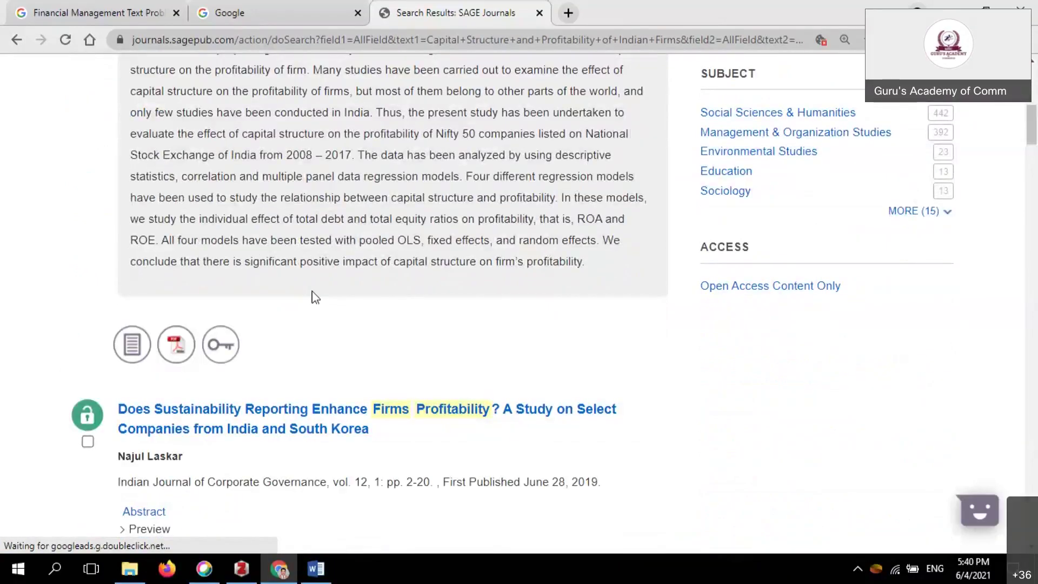
pyautogui.scroll(4, 313, 292)
pyautogui.scroll(-3, 312, 292)
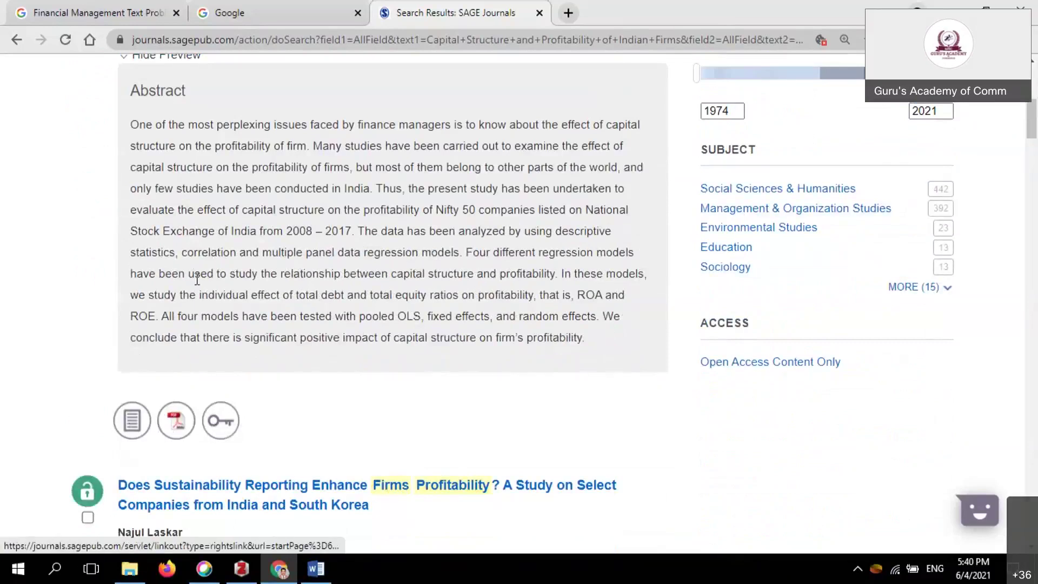
# Step: Open the full article "The Effect of Capital Structure on Profitability" and go to its title and DOI details
pyautogui.scroll(1, 196, 280)
pyautogui.scroll(2, 196, 284)
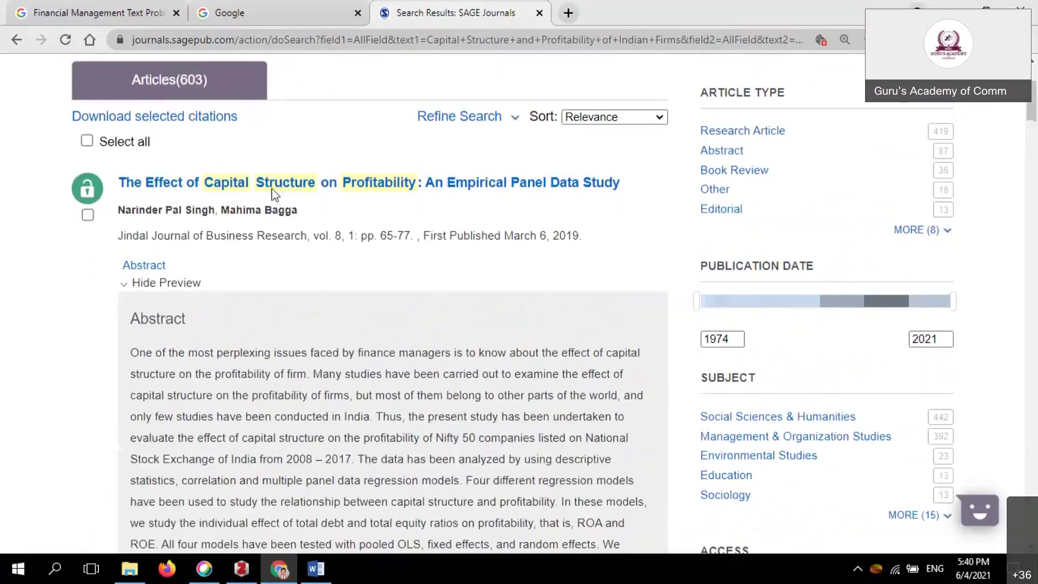
pyautogui.click(165, 190)
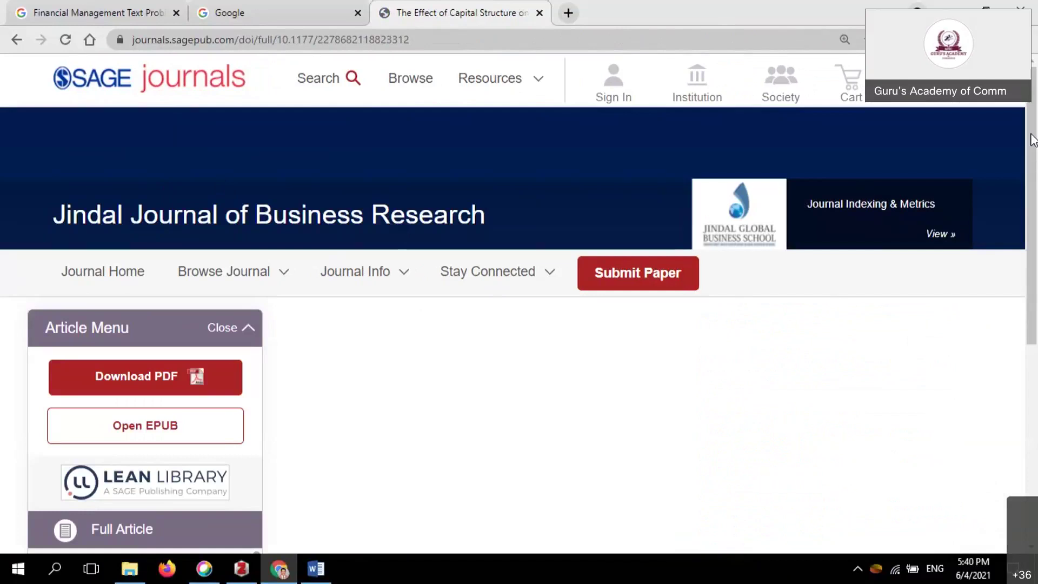
pyautogui.moveTo(1032, 154); pyautogui.dragTo(1035, 222)
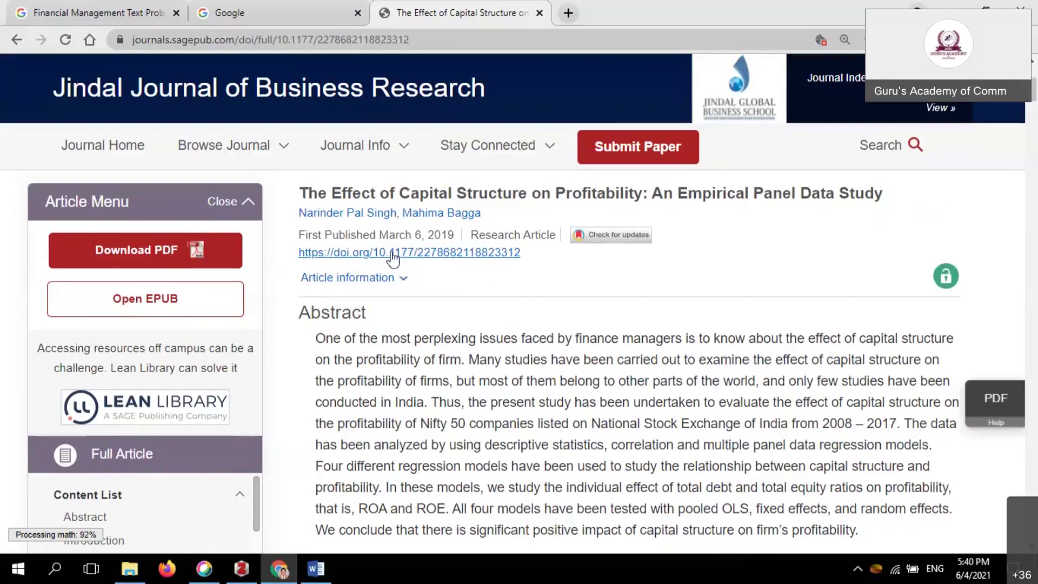
# Step: Copy the address of the article's DOI link
pyautogui.rightClick(398, 255)
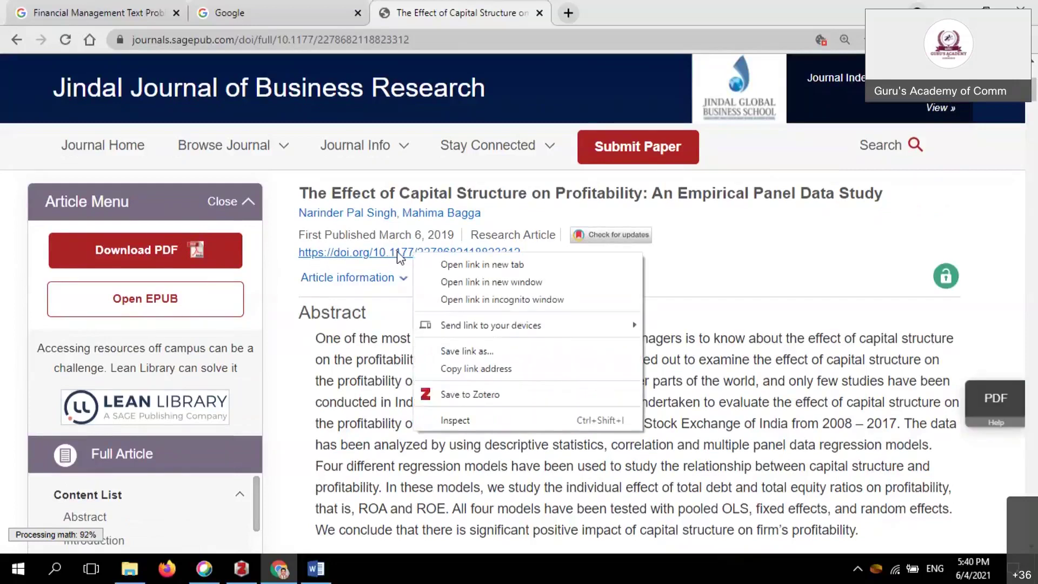
pyautogui.rightClick(397, 250)
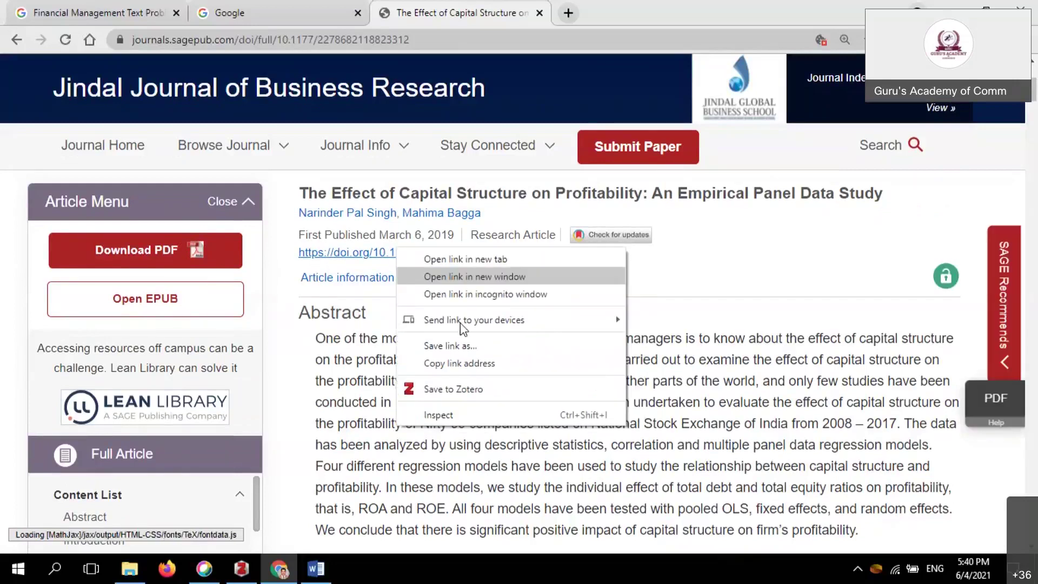
pyautogui.click(468, 363)
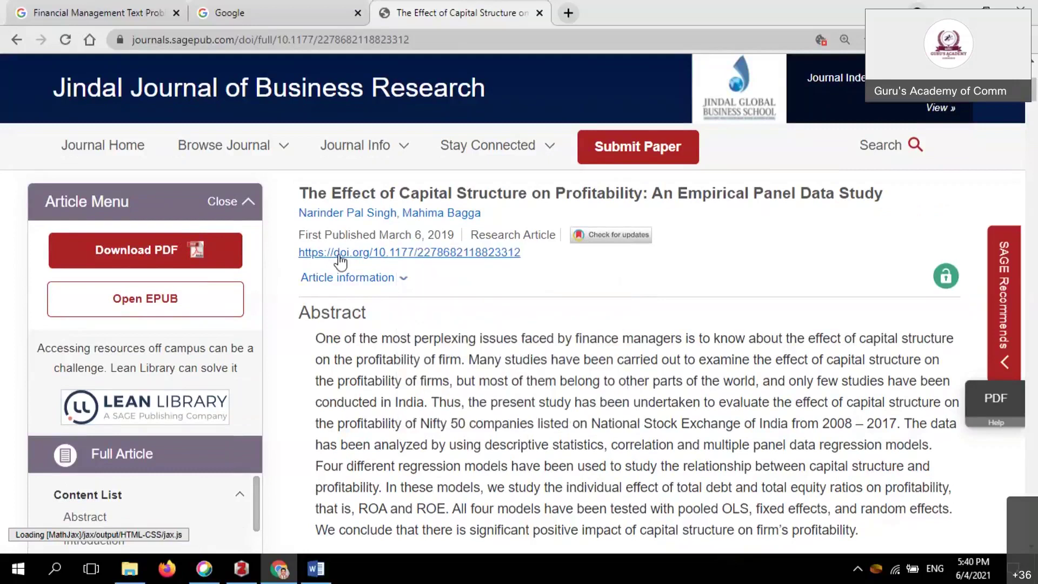
pyautogui.rightClick(339, 255)
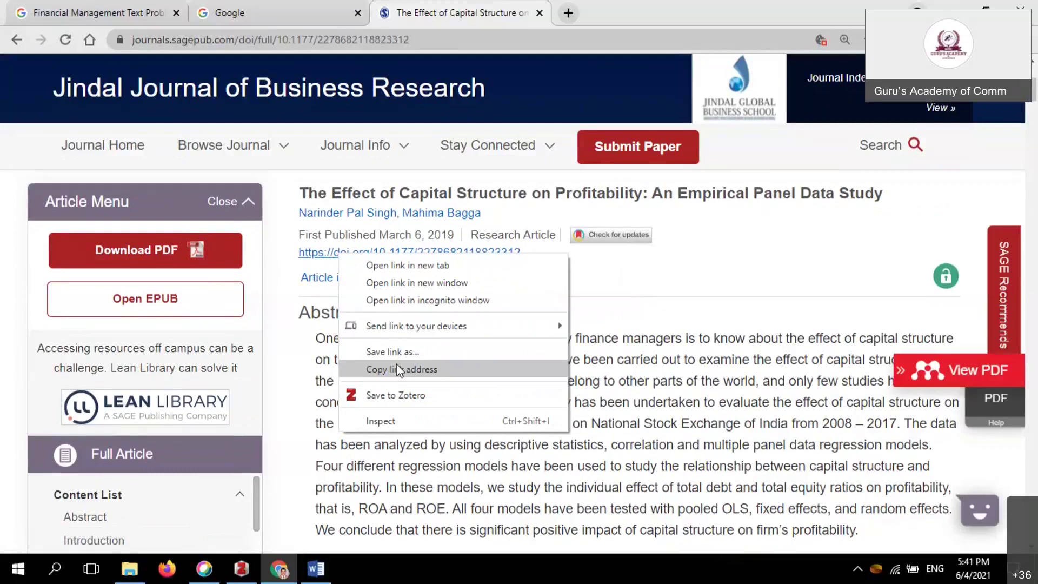
pyautogui.click(398, 370)
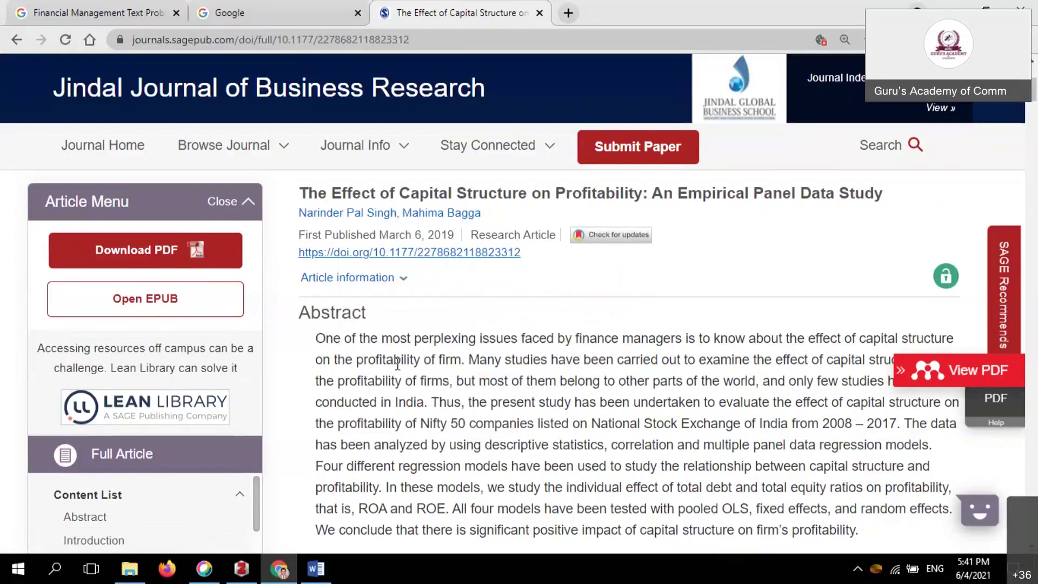
# Step: Switch to Zotero and create a new collection named "Capital Structure"
pyautogui.click(239, 577)
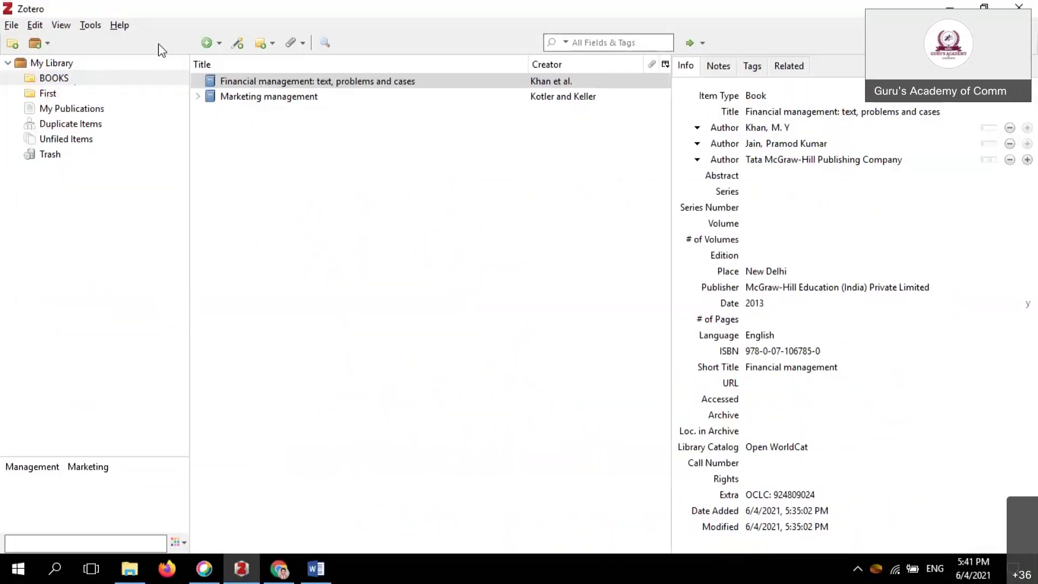
pyautogui.click(11, 45)
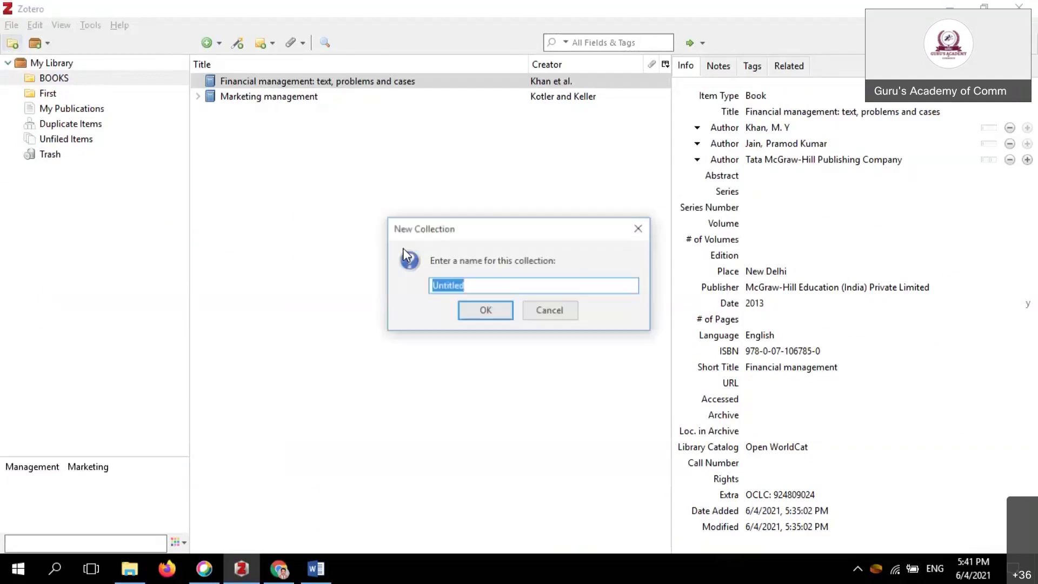
pyautogui.write('Cap')
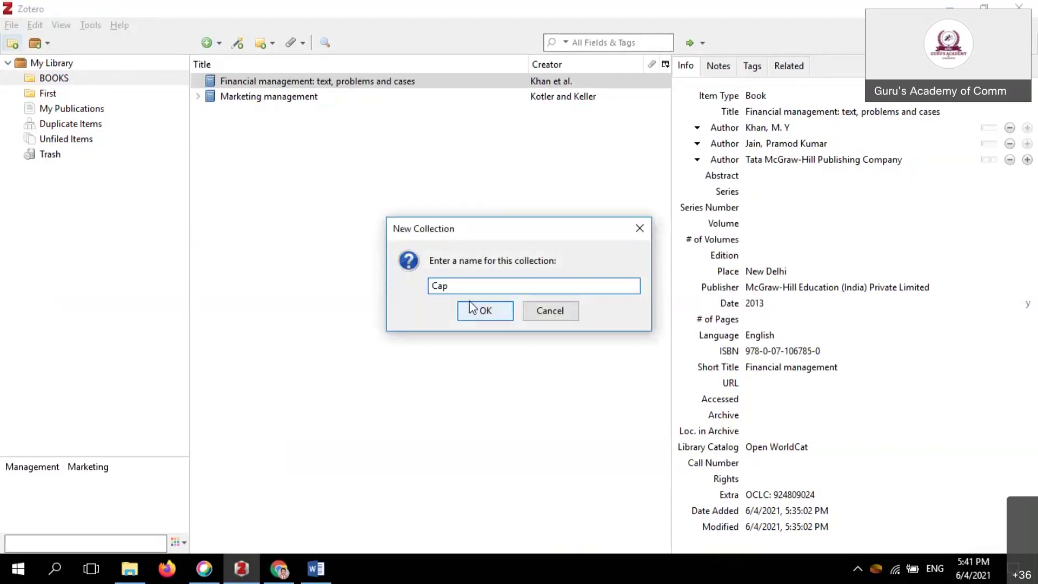
pyautogui.write('ital Structure')
pyautogui.click(485, 311)
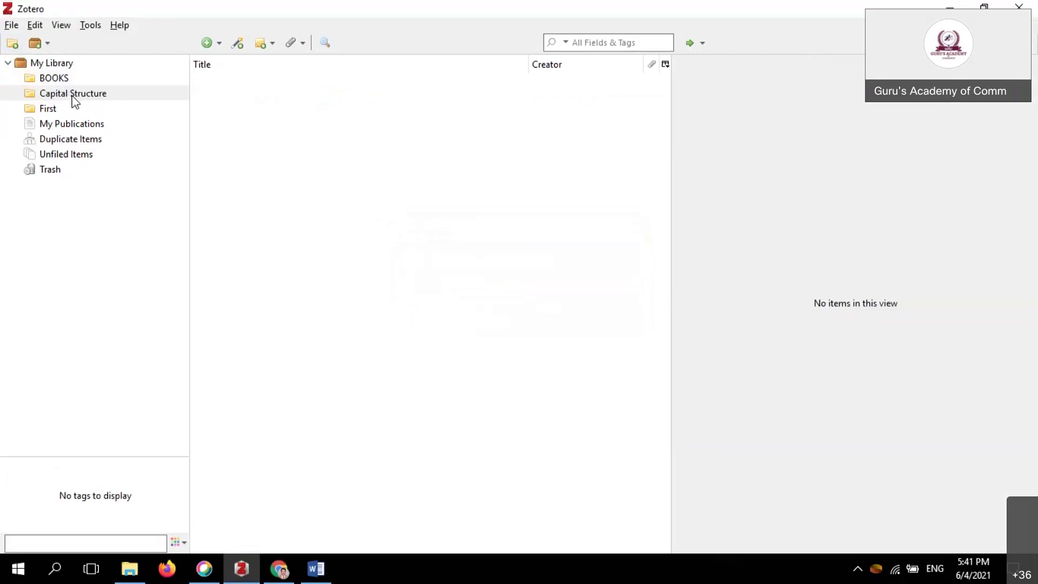
pyautogui.click(241, 47)
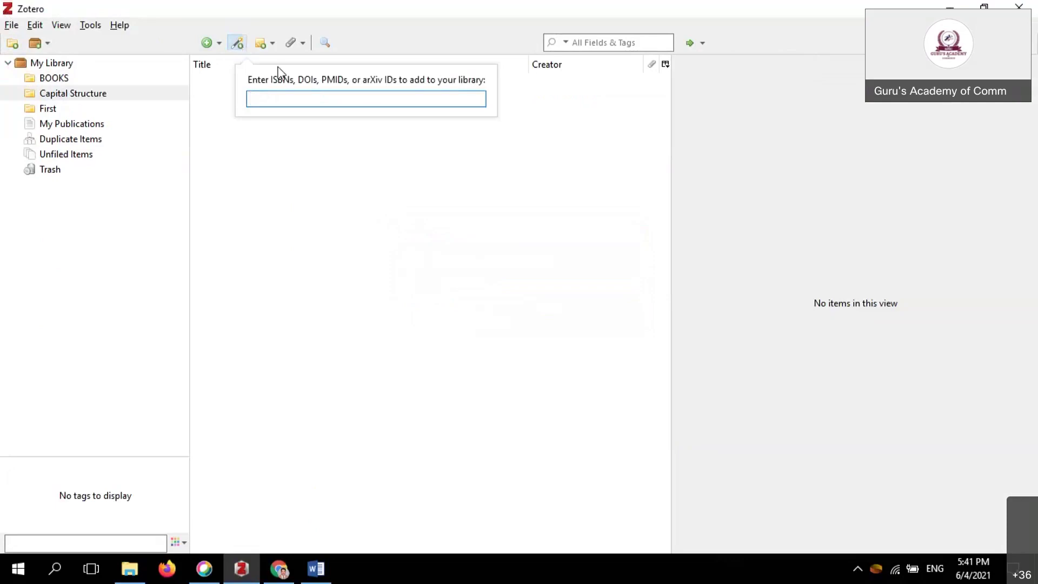
pyautogui.rightClick(304, 99)
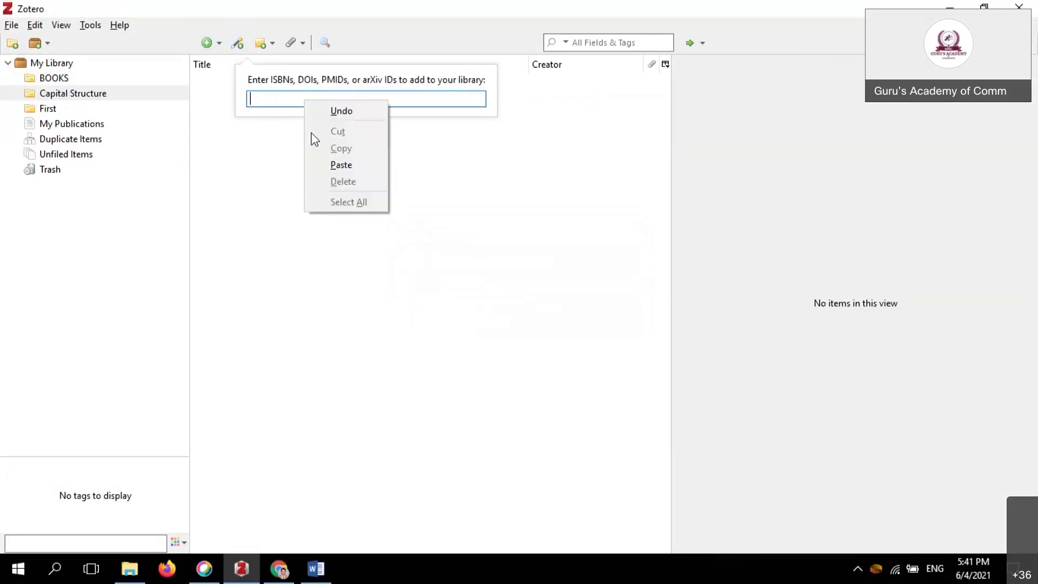
pyautogui.click(340, 165)
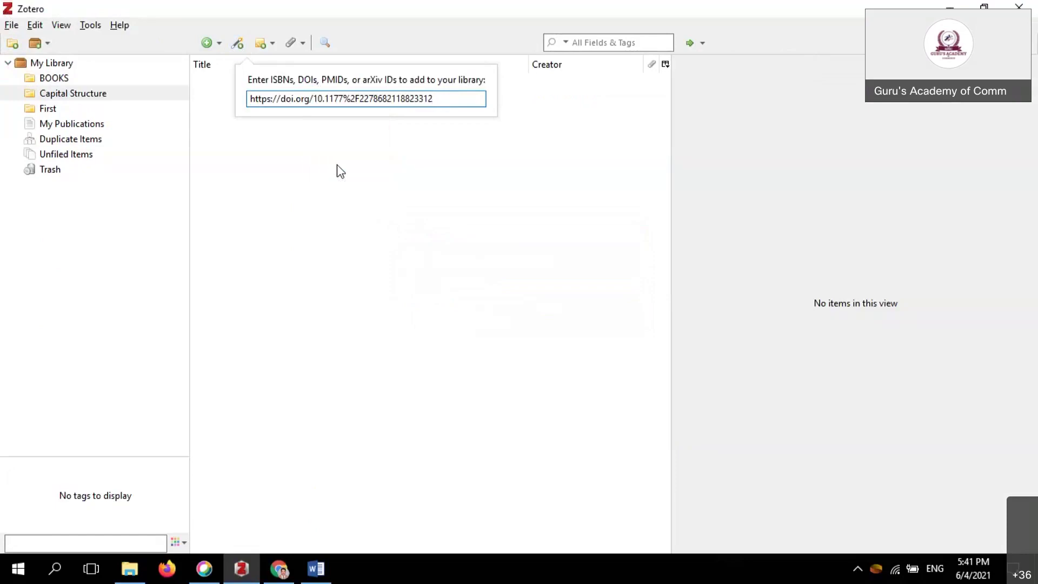
pyautogui.press('Return')
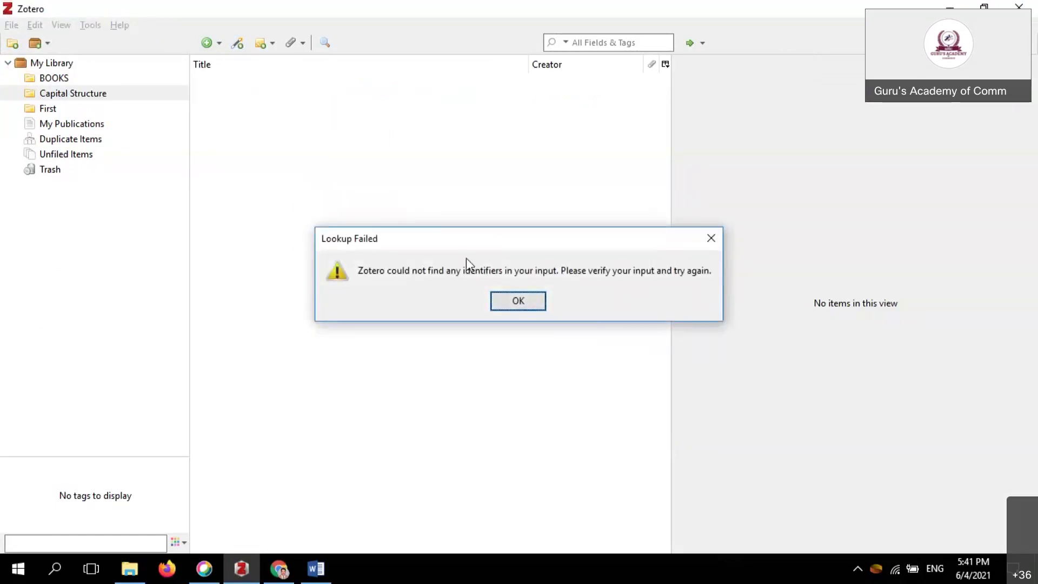
pyautogui.click(533, 303)
pyautogui.click(236, 46)
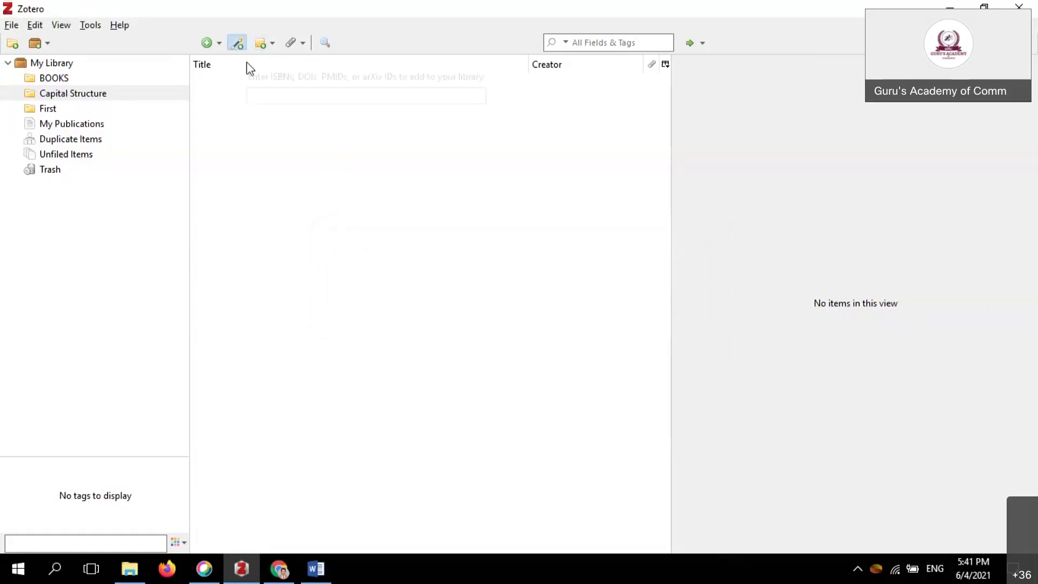
pyautogui.rightClick(316, 99)
pyautogui.click(352, 163)
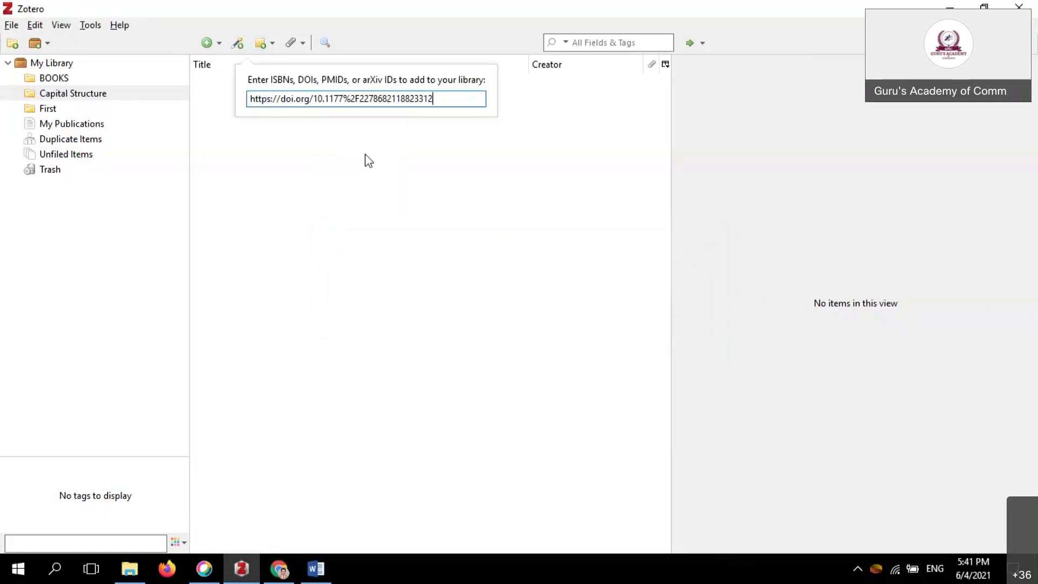
pyautogui.press('Return')
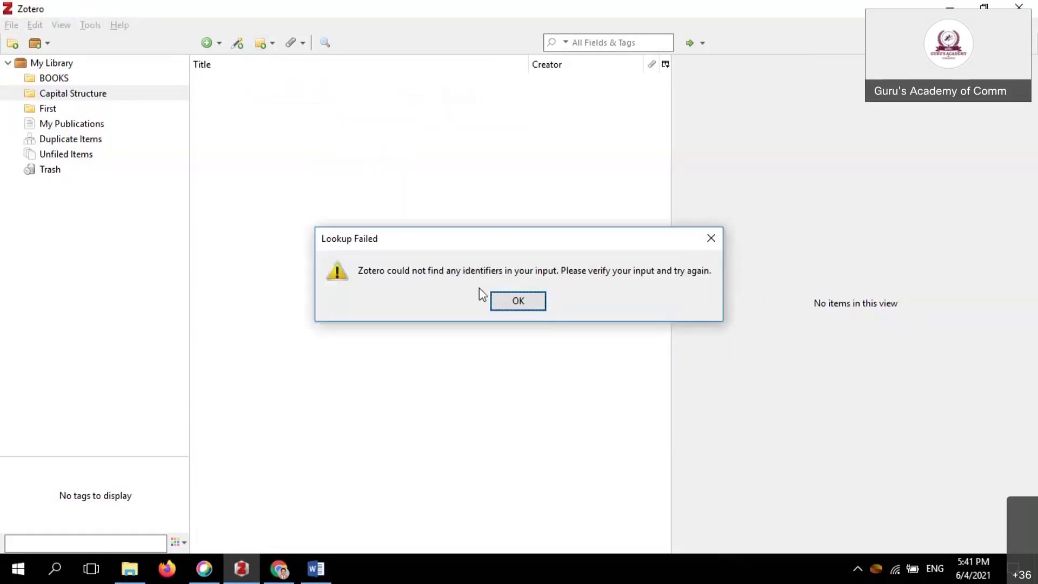
pyautogui.press('Return')
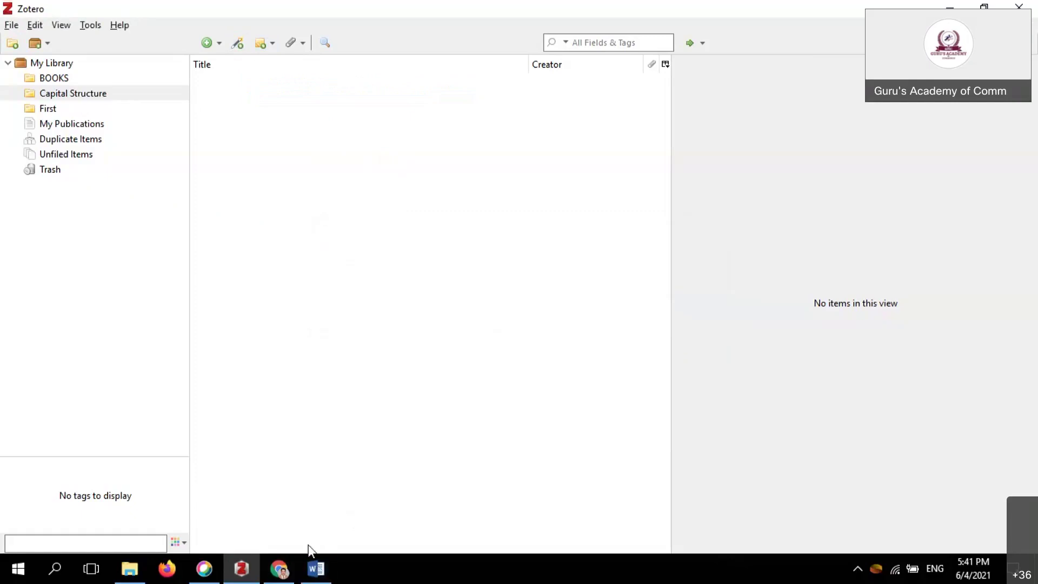
# Step: Switch back to Chrome and expand the article information below the DOI link
pyautogui.click(279, 569)
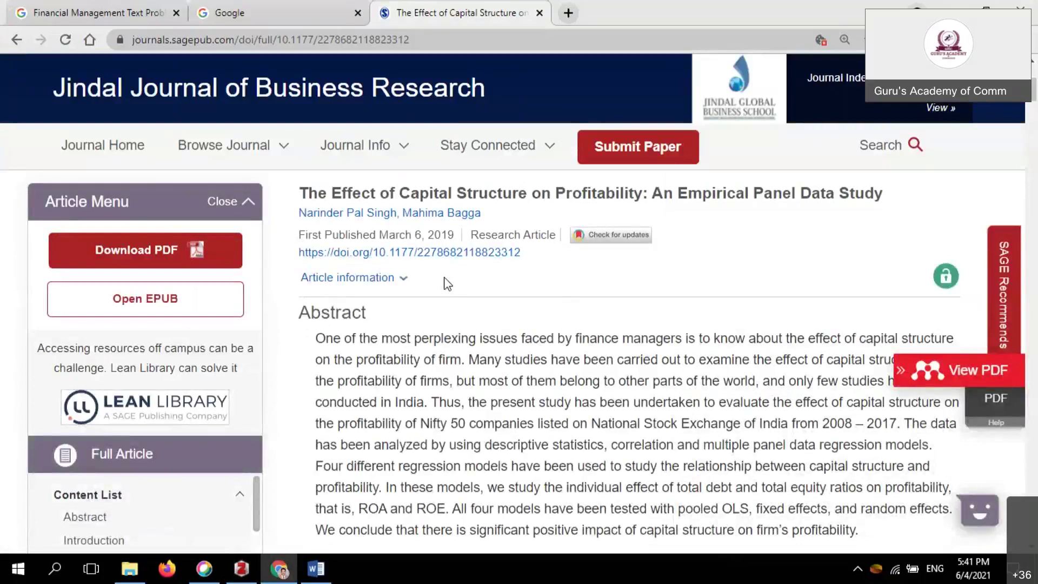
pyautogui.click(397, 277)
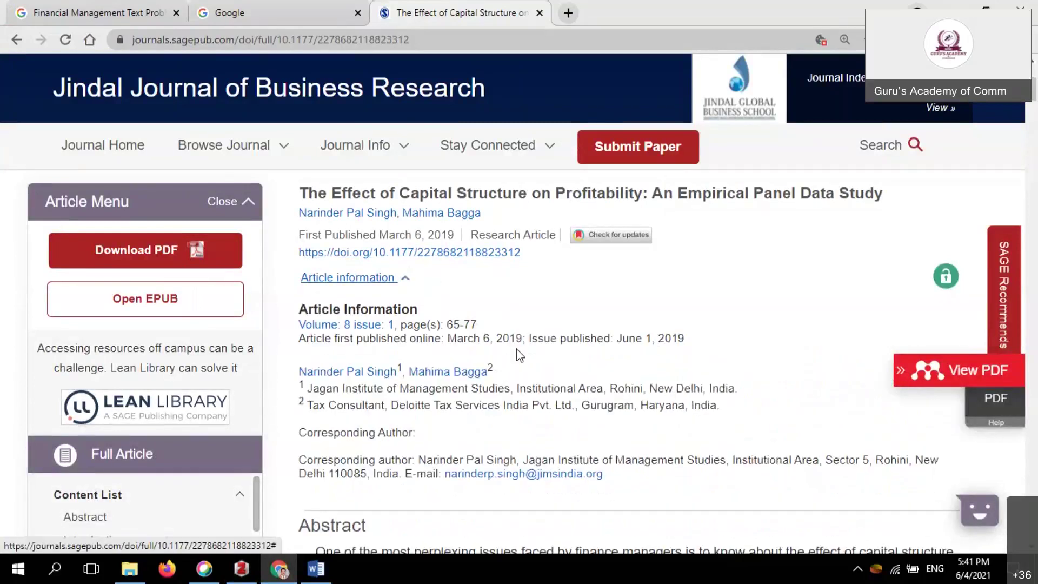
pyautogui.moveTo(427, 211)
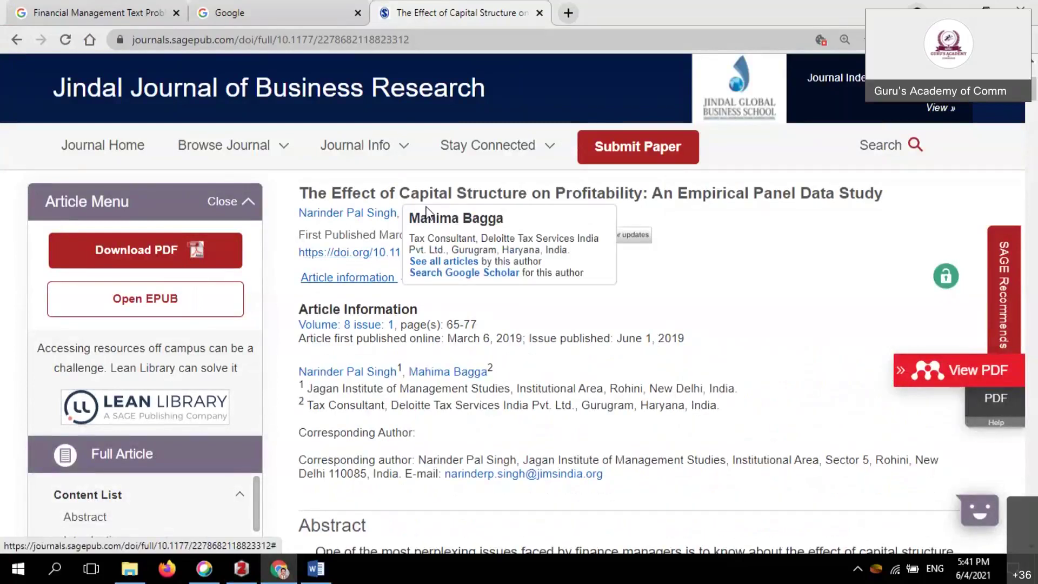
pyautogui.click(241, 47)
pyautogui.rightClick(378, 40)
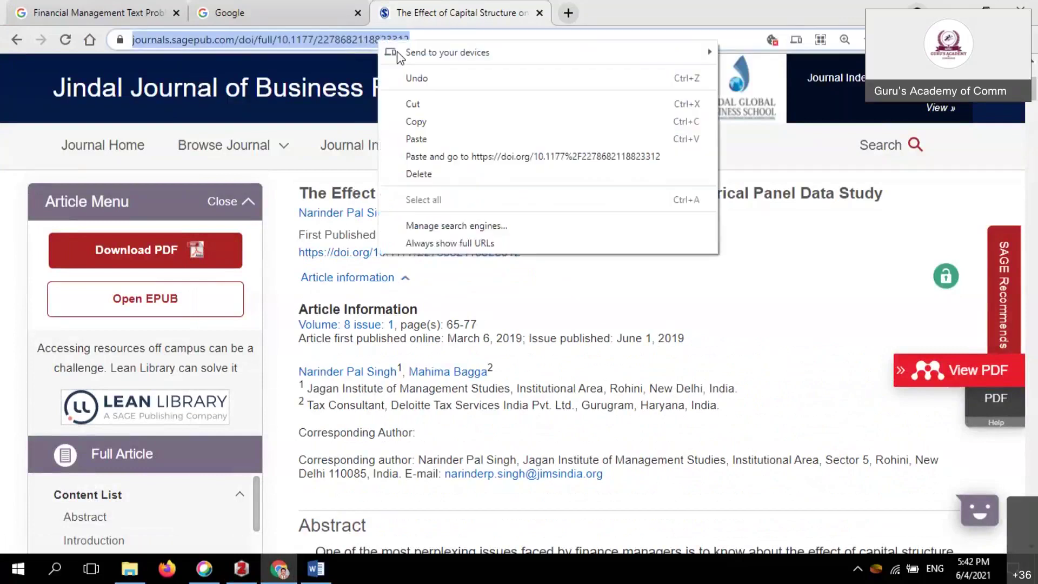
pyautogui.click(423, 128)
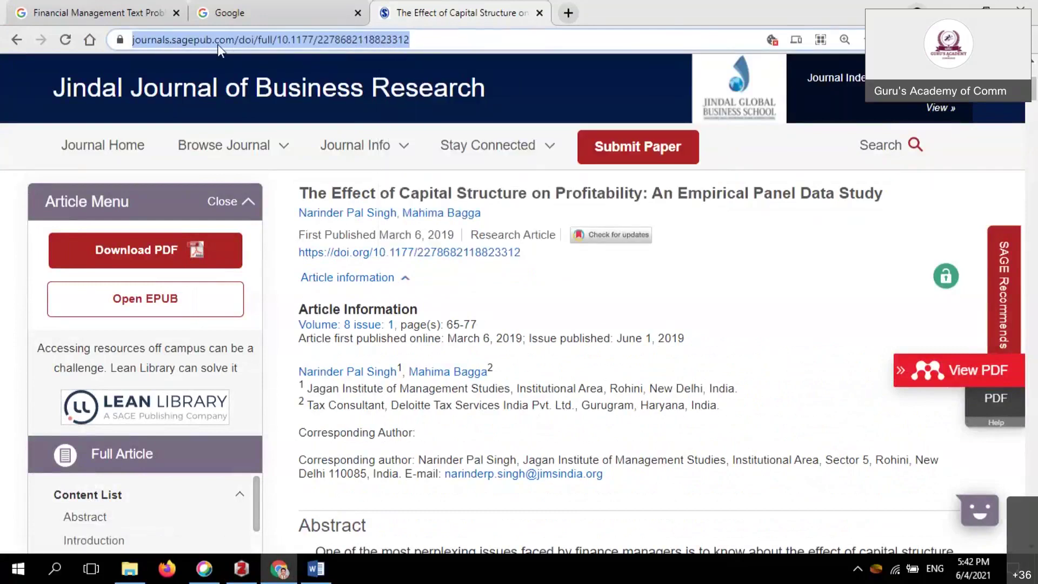
pyautogui.moveTo(487, 144)
pyautogui.click(267, 35)
pyautogui.tripleClick(363, 41)
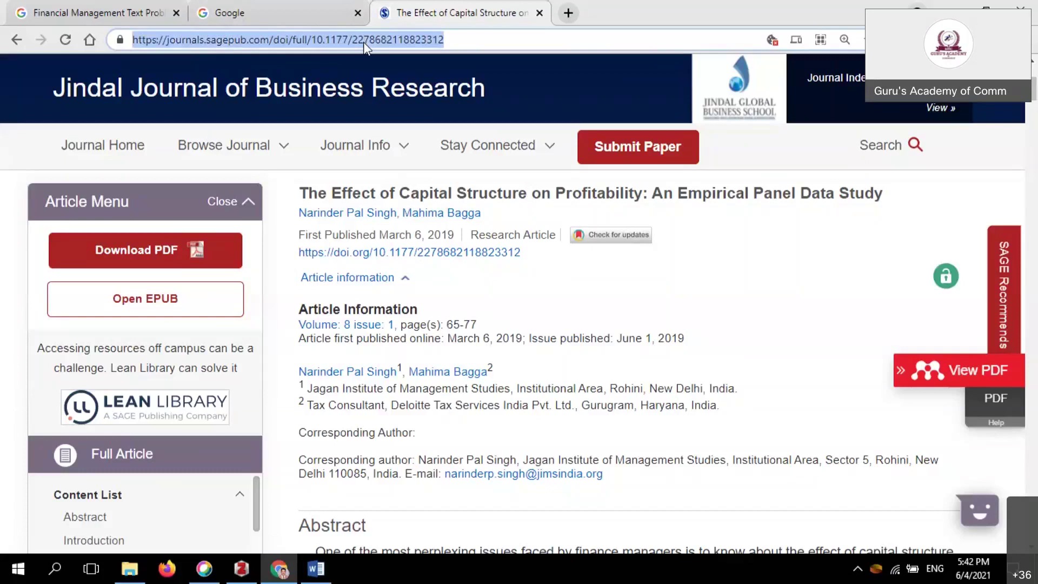
pyautogui.doubleClick(363, 41)
pyautogui.click(365, 42)
pyautogui.tripleClick(363, 41)
pyautogui.rightClick(363, 41)
pyautogui.click(426, 128)
# Step: Switch to Zotero and add the article to the Capital Structure collection by identifier, using the copied SAGE page address
pyautogui.click(242, 568)
pyautogui.click(238, 44)
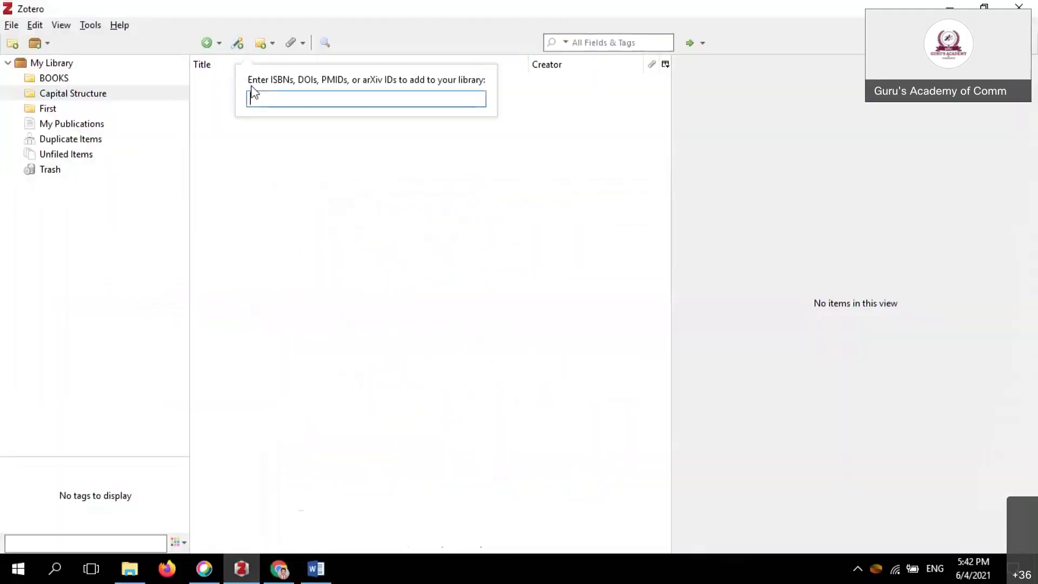
pyautogui.rightClick(268, 100)
pyautogui.click(305, 168)
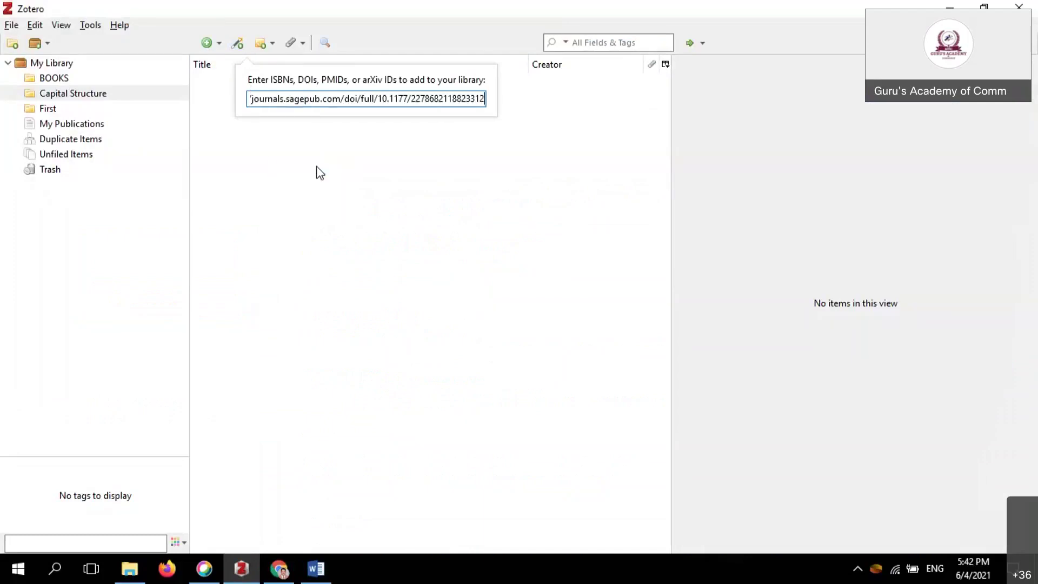
pyautogui.hotkey('ctrl', 'a')
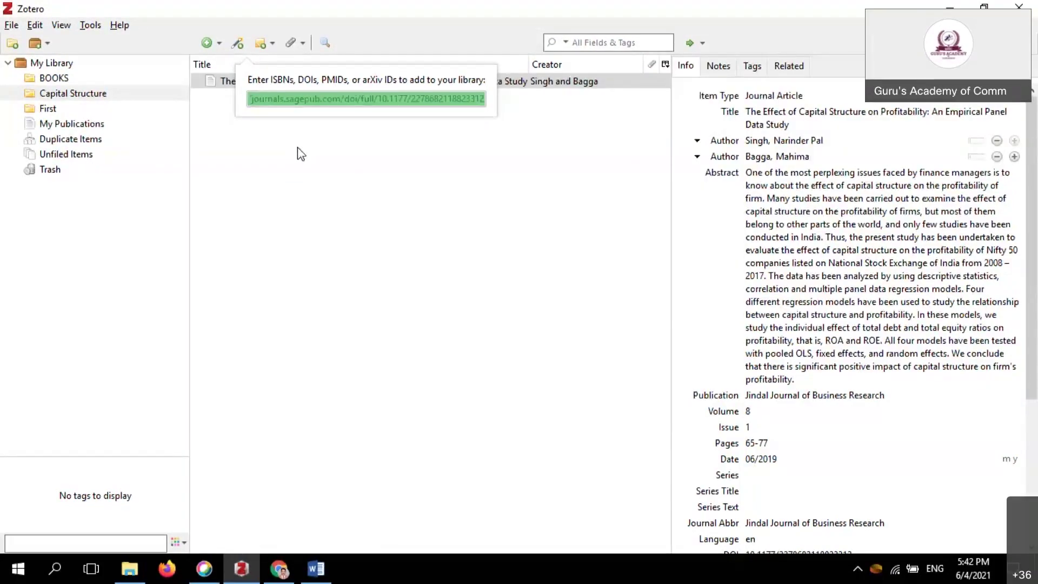
pyautogui.click(458, 99)
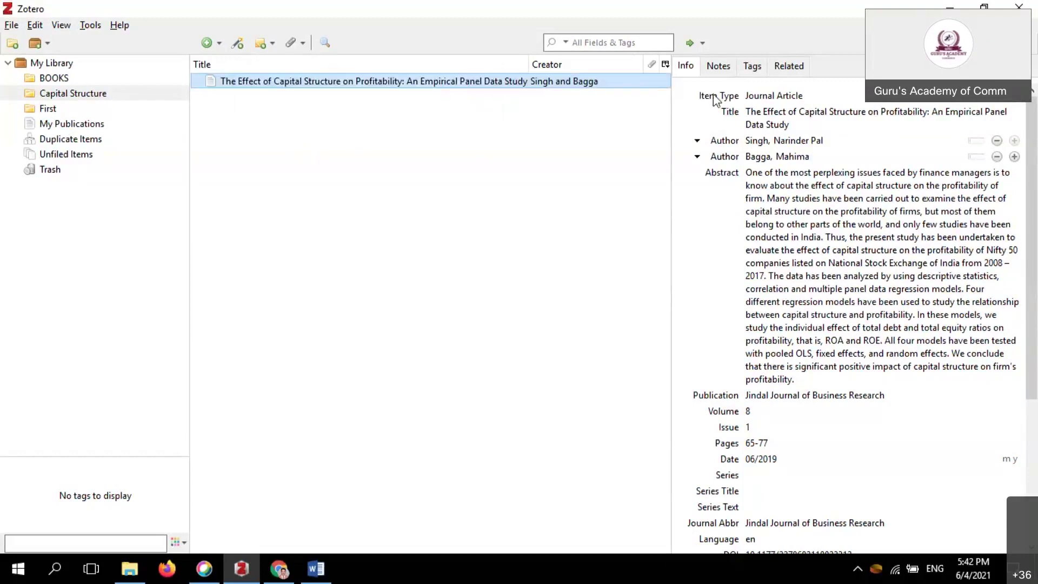
# Step: Review the imported article's details, including its title, authors, abstract and publication fields
pyautogui.click(803, 111)
pyautogui.hotkey('shift', 'Tab')
pyautogui.click(803, 116)
pyautogui.hotkey('shift', 'Tab')
pyautogui.click(806, 140)
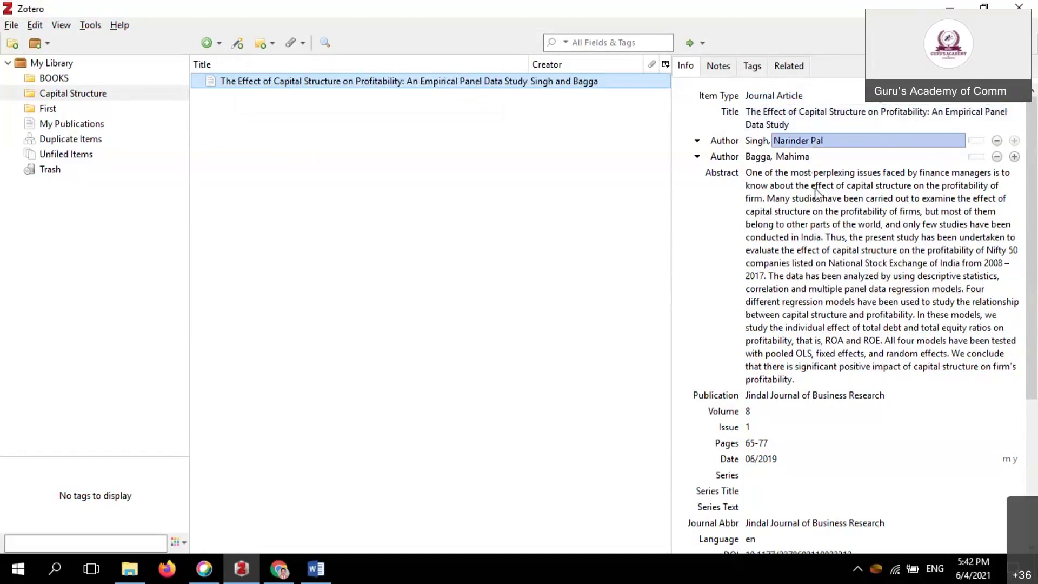
pyautogui.click(816, 192)
pyautogui.press('Escape')
pyautogui.scroll(-5, 1004, 215)
pyautogui.scroll(5, 1006, 162)
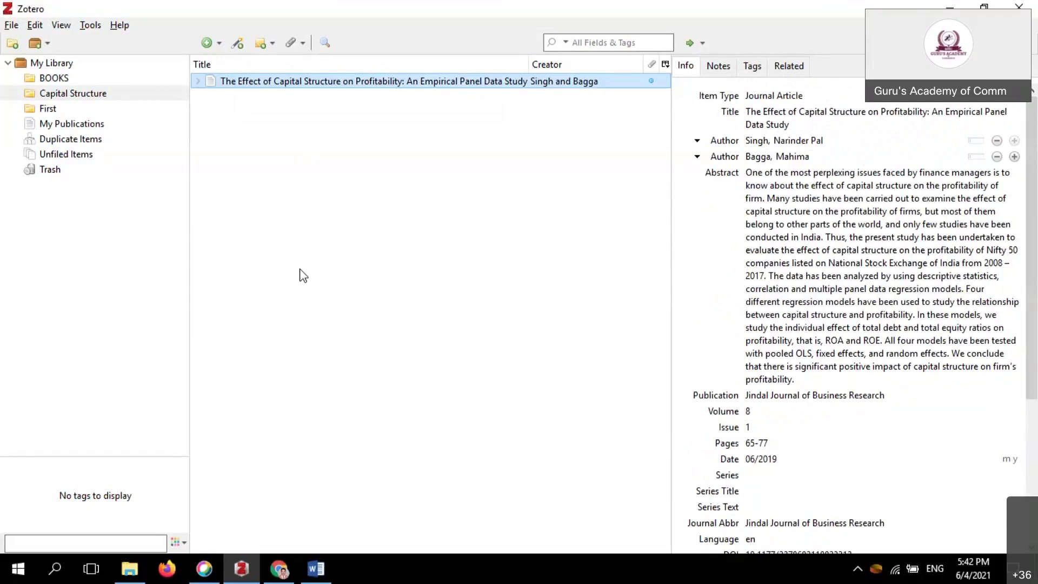
# Step: Expand the article's entry, open its attached Full Text PDF and skim through the pages
pyautogui.click(198, 81)
pyautogui.click(237, 102)
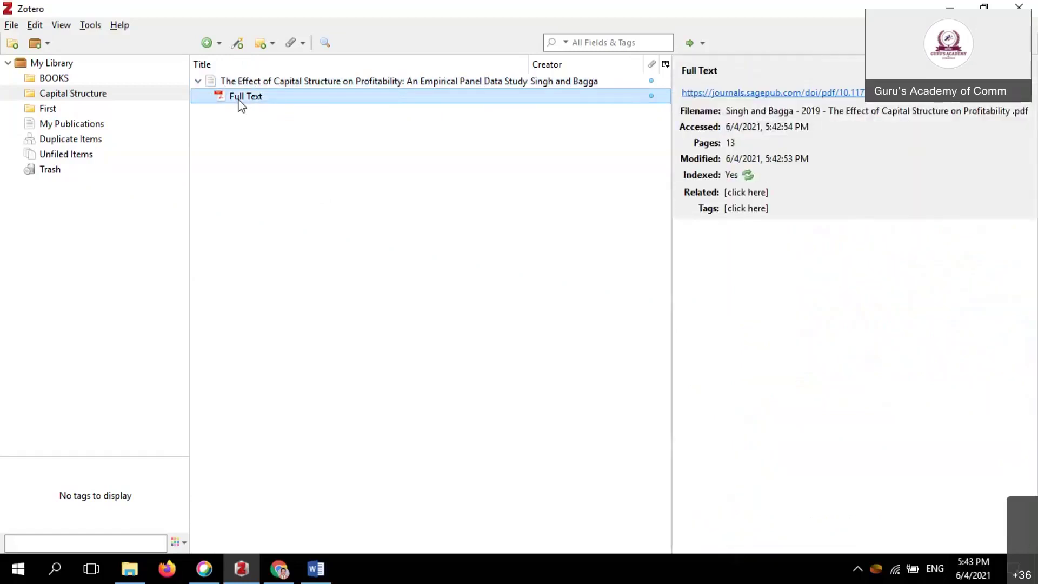
pyautogui.doubleClick(240, 103)
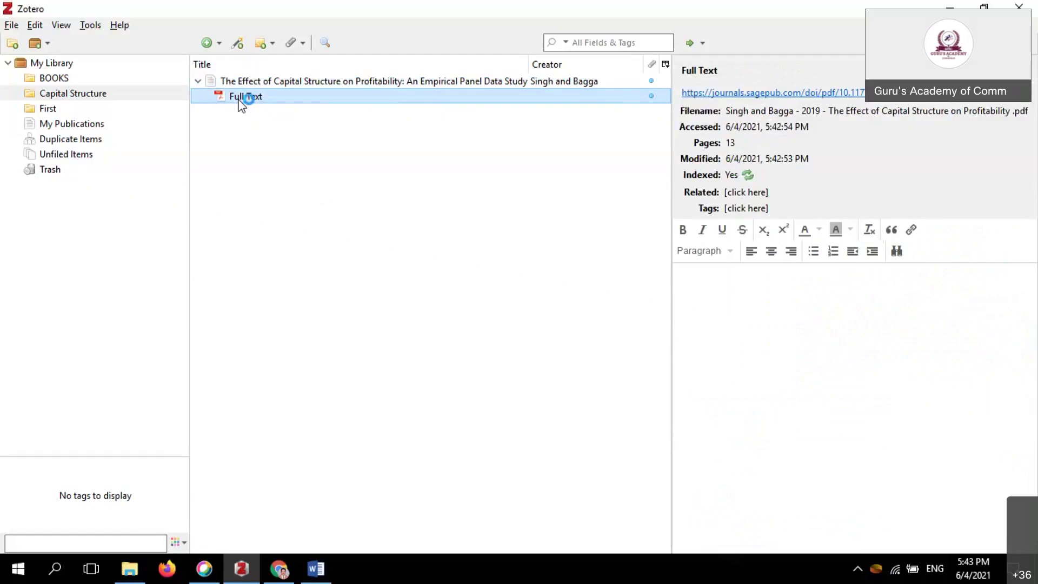
pyautogui.doubleClick(232, 96)
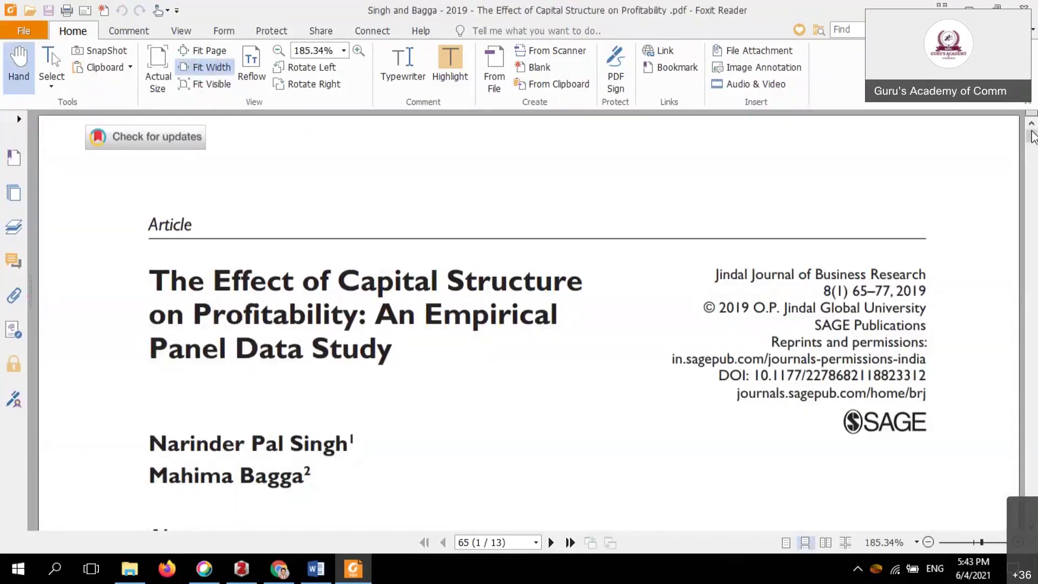
pyautogui.scroll(-4, 1030, 183)
pyautogui.scroll(-8, 1030, 191)
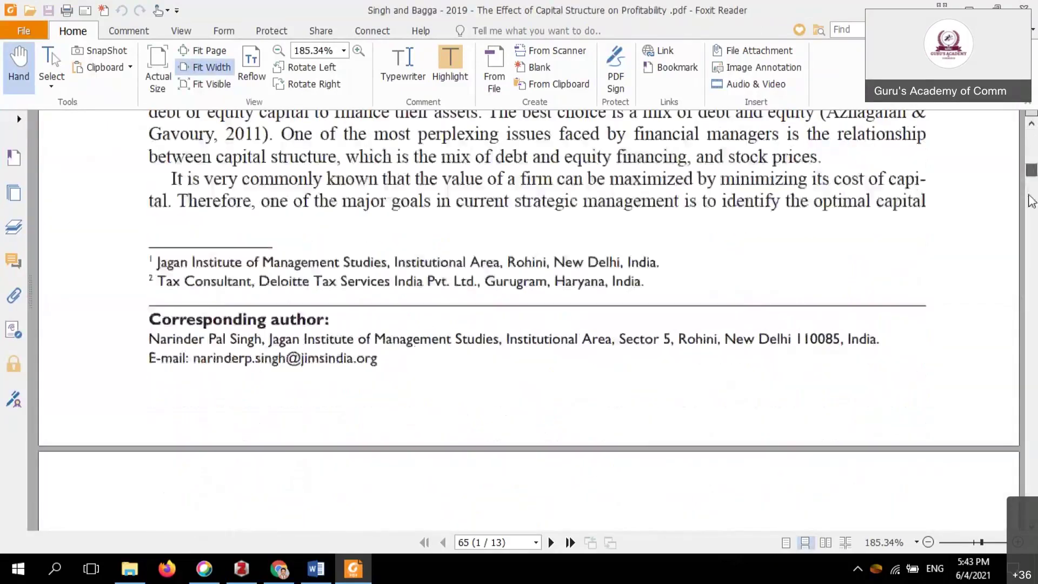
pyautogui.scroll(-8, 1032, 216)
pyautogui.scroll(-15, 1035, 237)
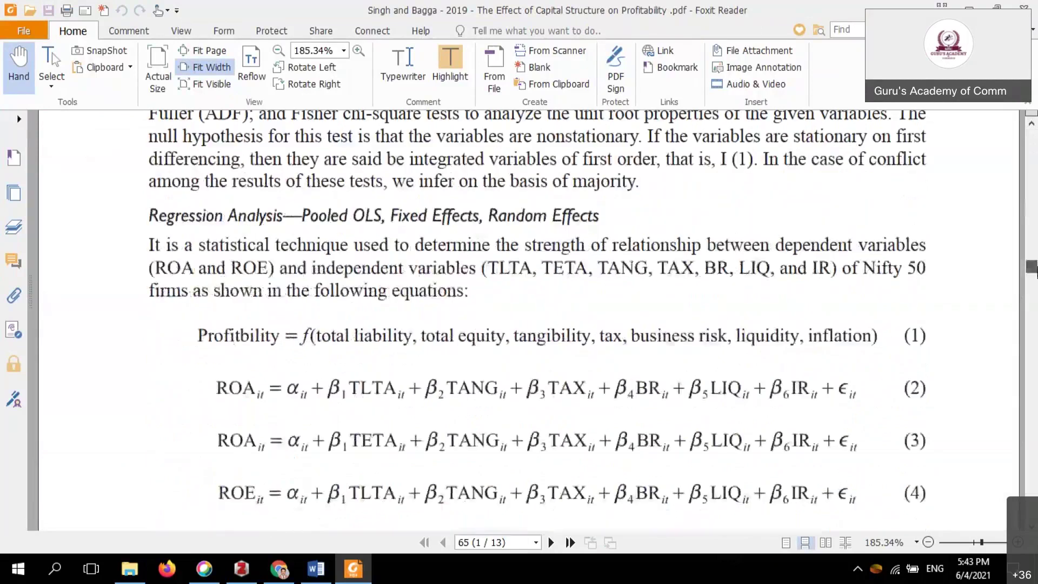
pyautogui.moveTo(1037, 354); pyautogui.dragTo(993, 114)
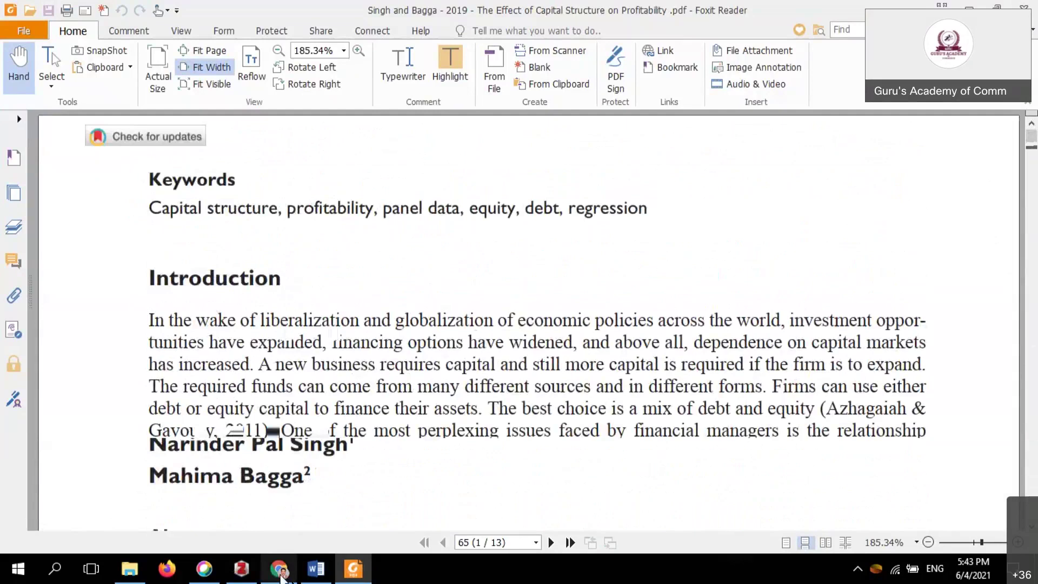
# Step: Switch to Chrome, return to the SAGE advanced search page and copy the search phrase "Capital Structure and Profitability of Indian Firms"
pyautogui.click(279, 568)
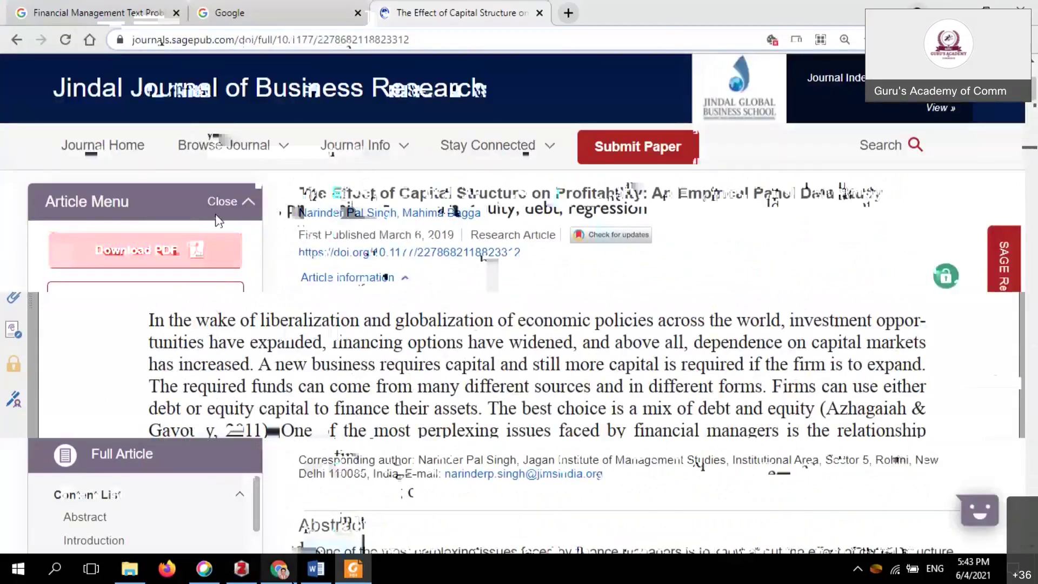
pyautogui.click(217, 220)
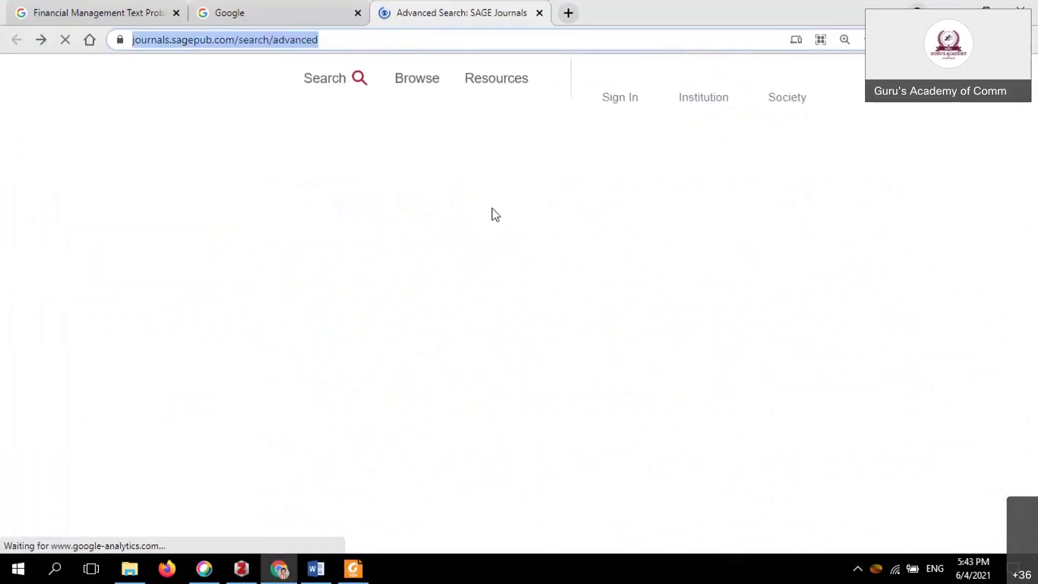
pyautogui.scroll(-10, 504, 320)
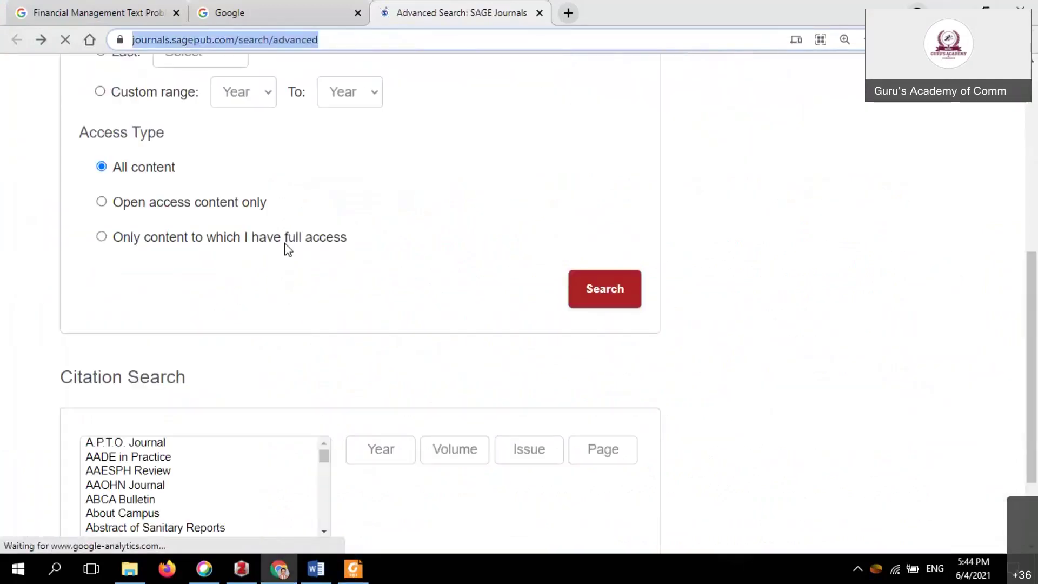
pyautogui.scroll(5, 241, 247)
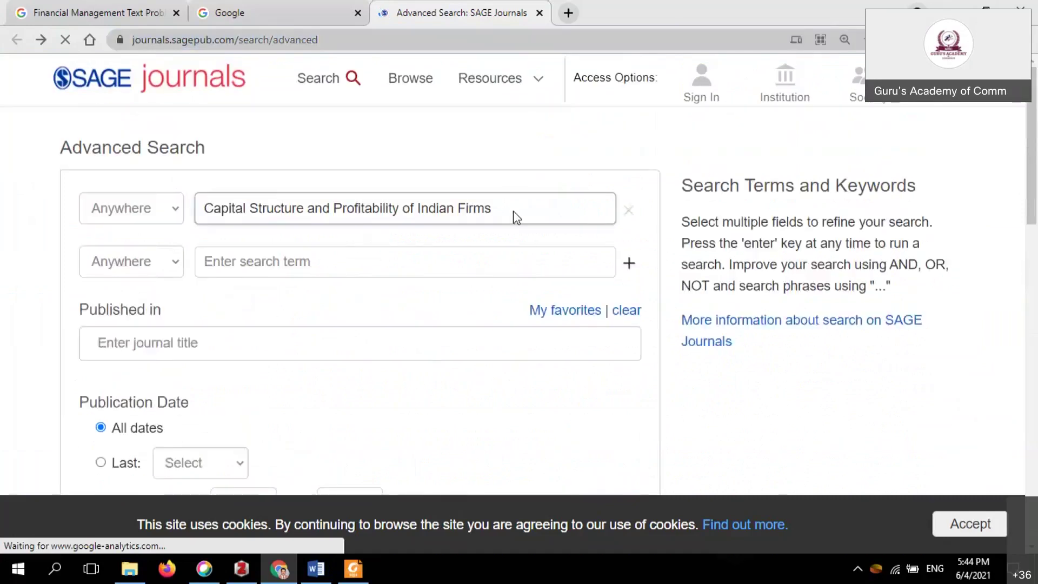
pyautogui.tripleClick(252, 242)
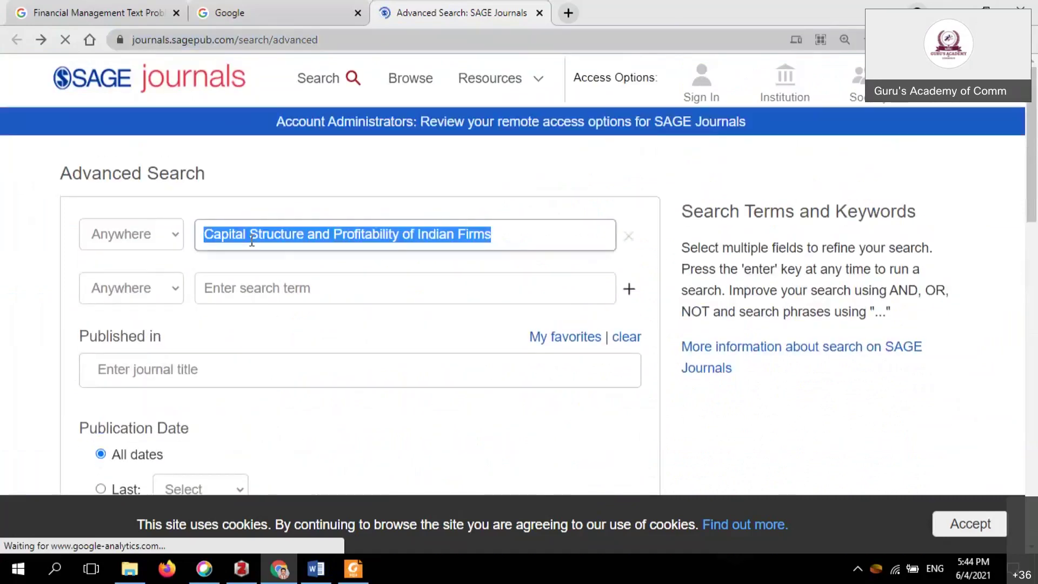
pyautogui.rightClick(252, 241)
pyautogui.click(292, 266)
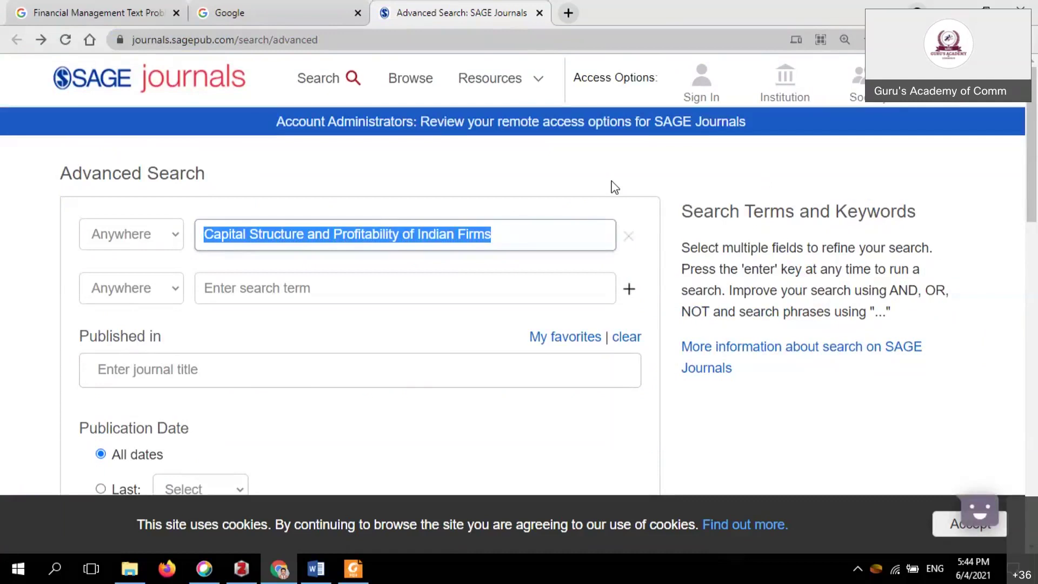
# Step: Open the Emerald Insight advanced search link from the Word reference list and paste the copied phrase into the site-wide search box
pyautogui.hotkey('alt', 'Tab')
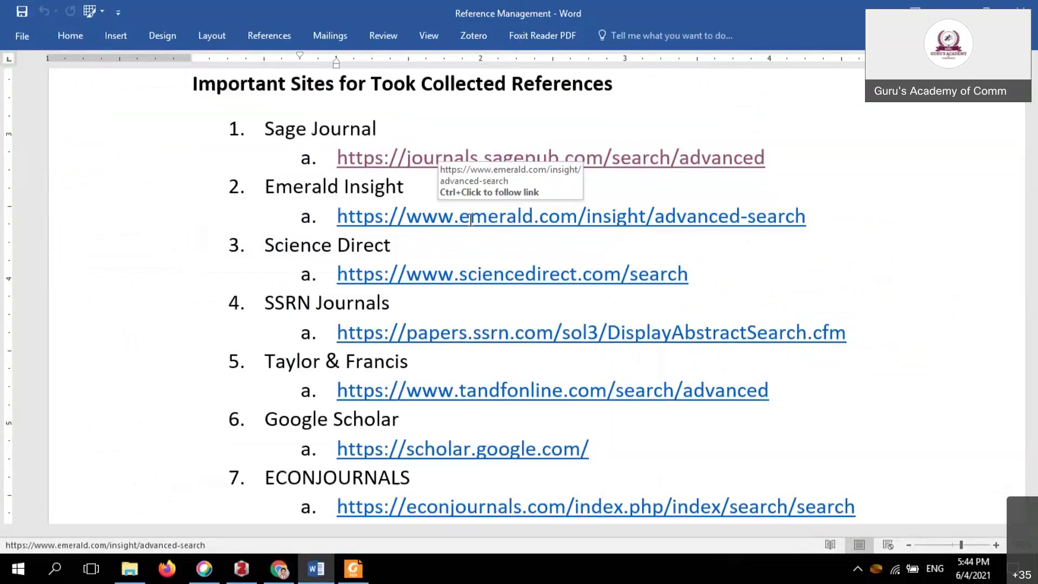
pyautogui.keyDown('ctrl'); pyautogui.click(505, 221); pyautogui.keyUp('ctrl')
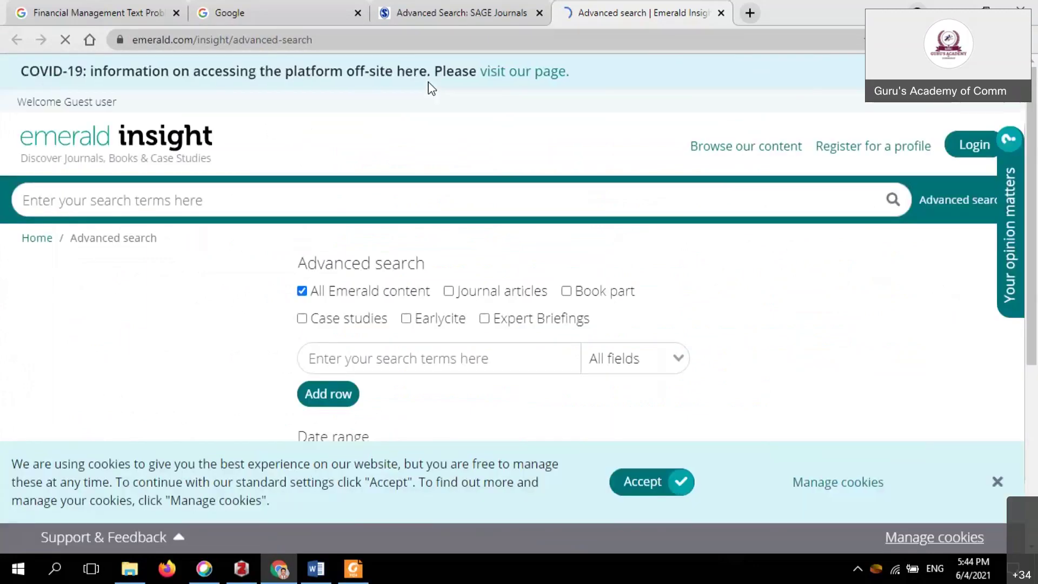
pyautogui.click(339, 199)
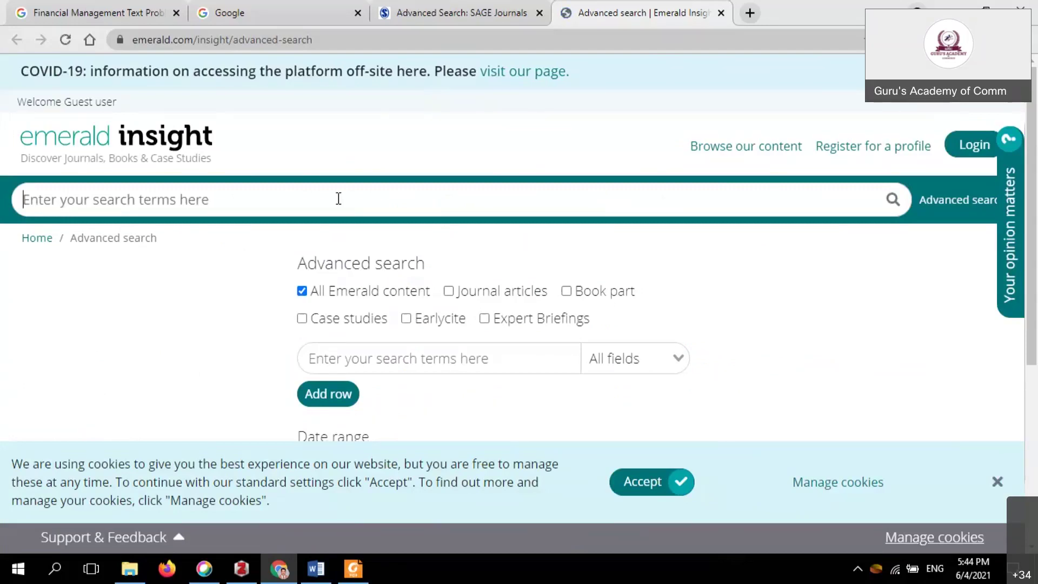
pyautogui.hotkey('ctrl', 'v')
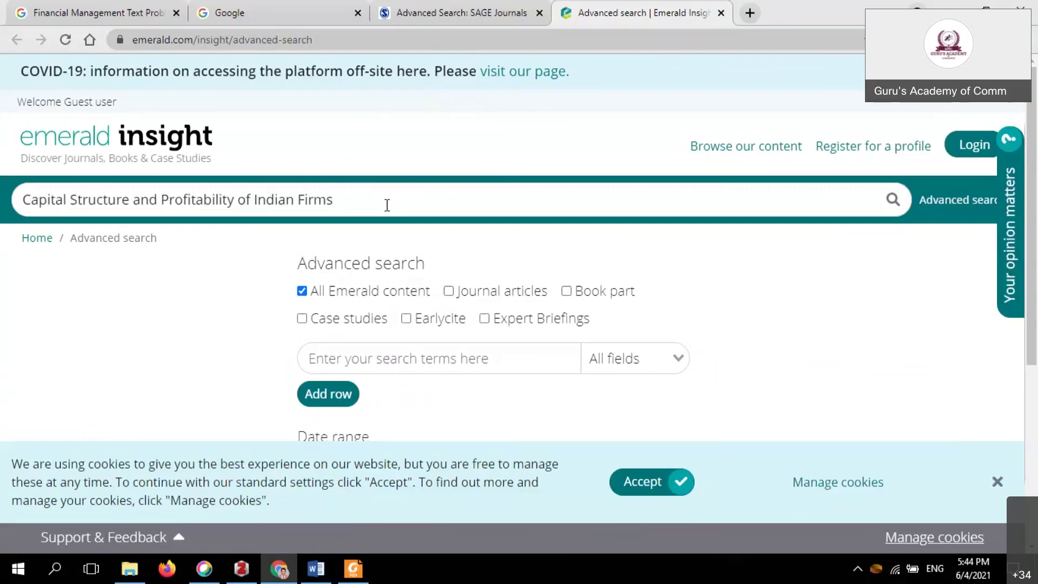
pyautogui.click(105, 366)
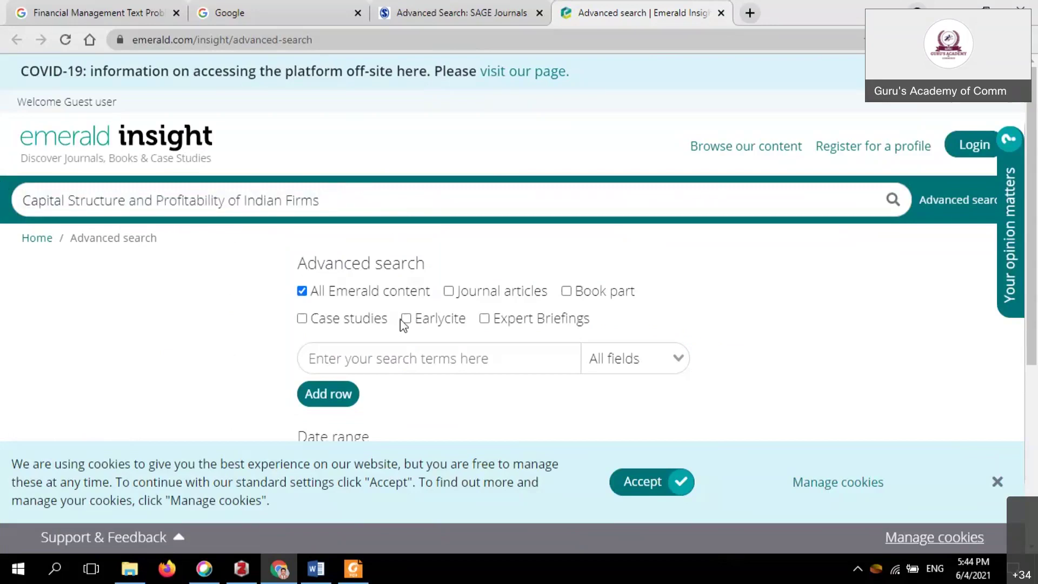
pyautogui.click(363, 201)
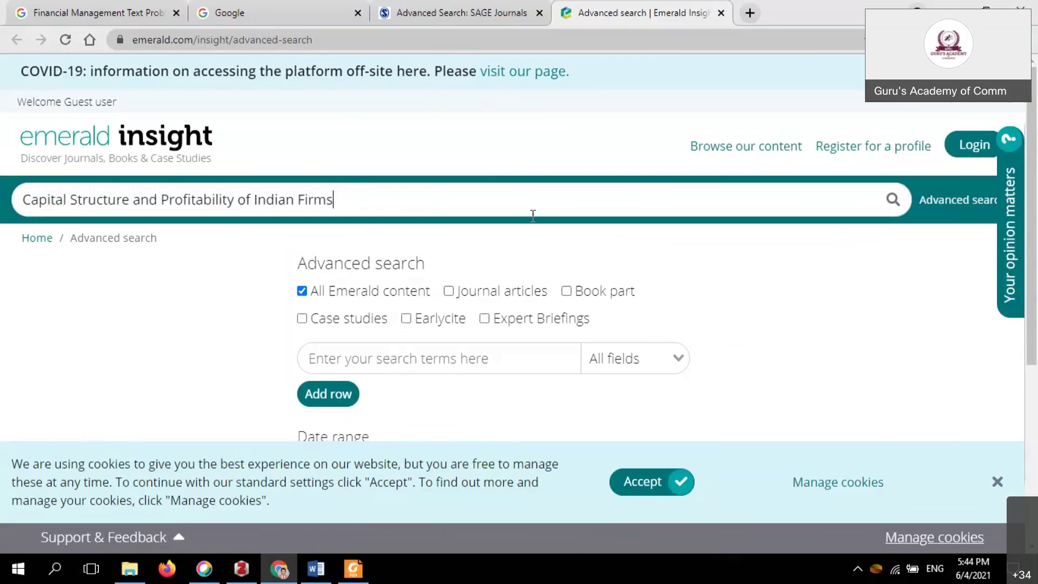
# Step: Set the advanced search's access type to "Only content I have access to" and try to run the search
pyautogui.scroll(-2, 530, 313)
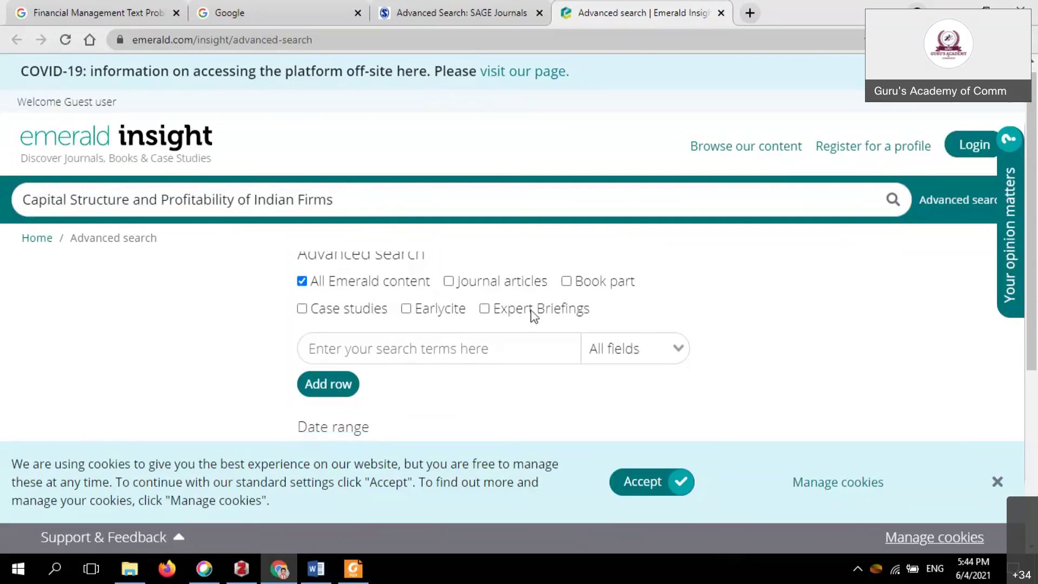
pyautogui.scroll(-2, 508, 332)
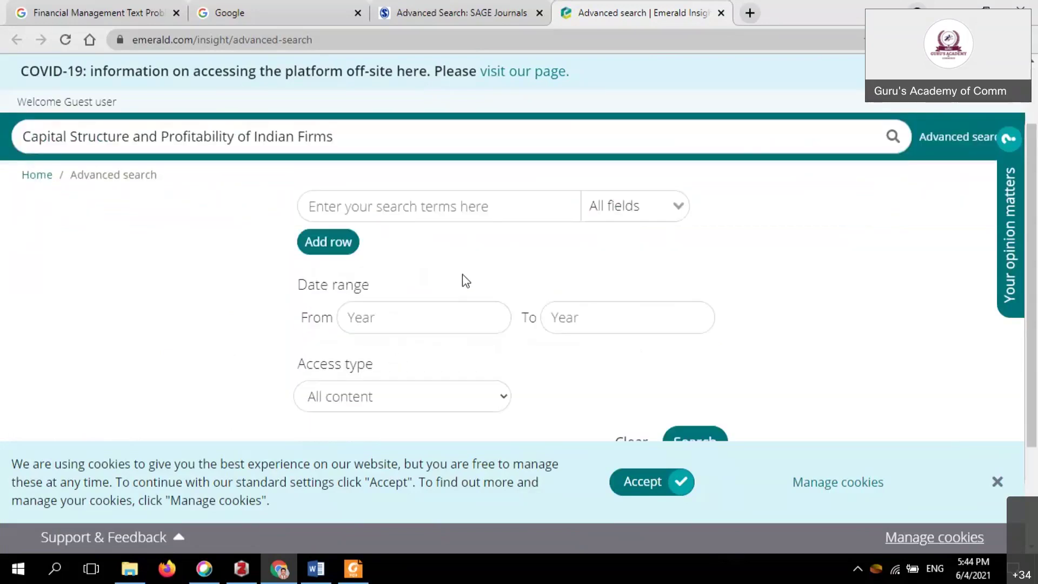
pyautogui.scroll(-2, 454, 411)
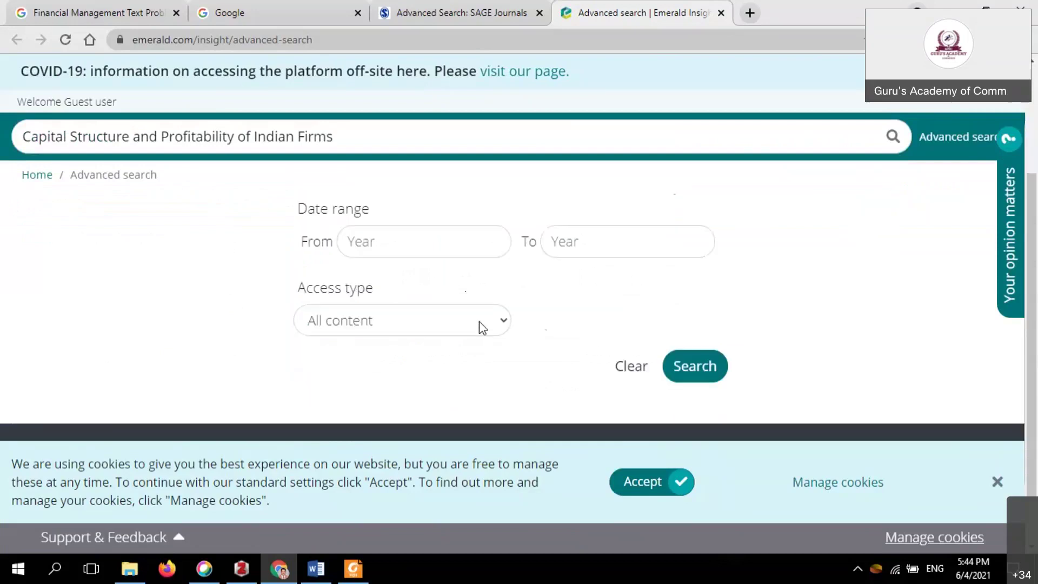
pyautogui.click(503, 324)
pyautogui.rightClick(503, 324)
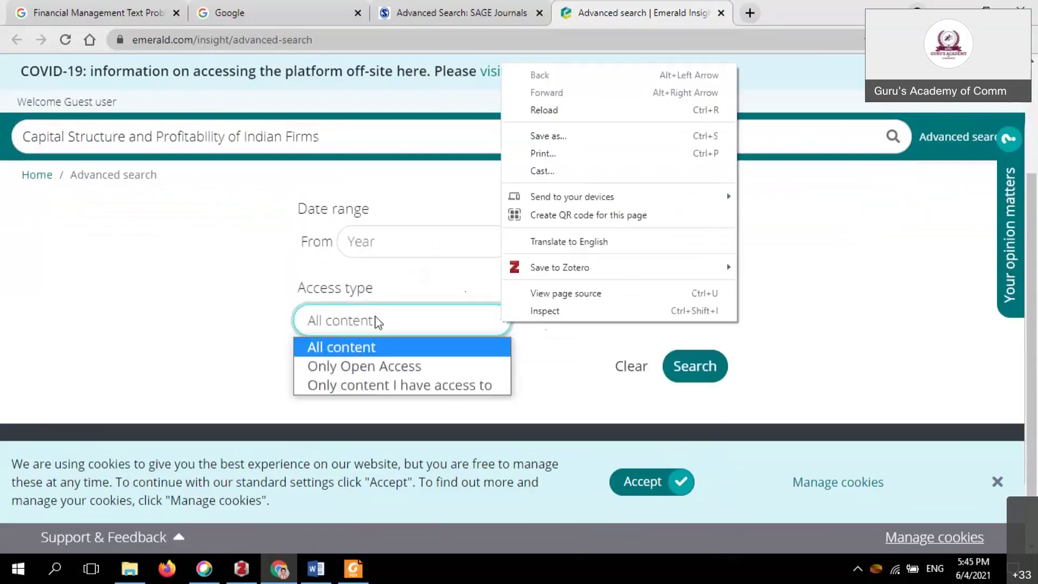
pyautogui.click(354, 387)
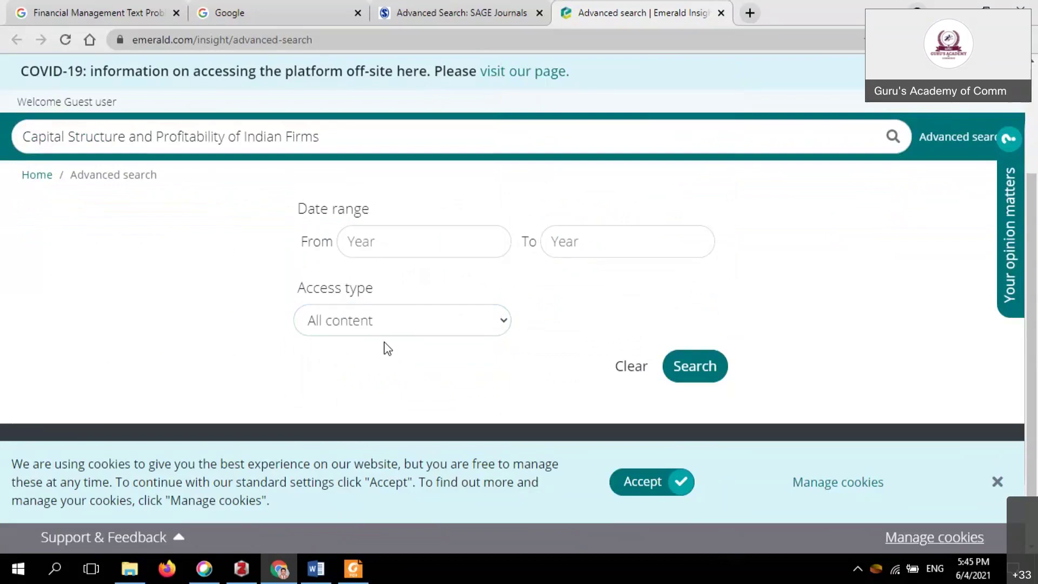
pyautogui.click(380, 385)
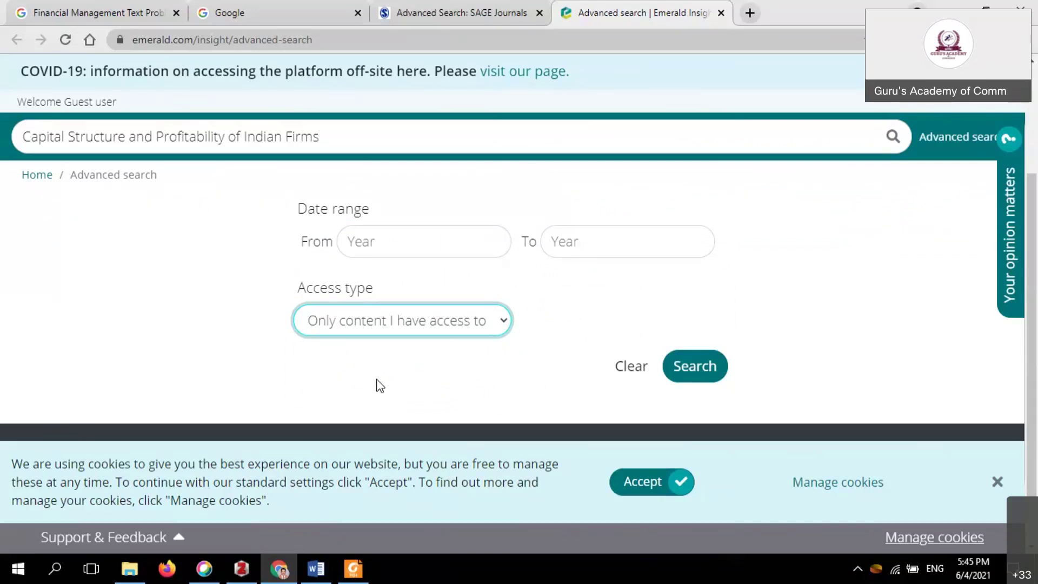
pyautogui.click(716, 366)
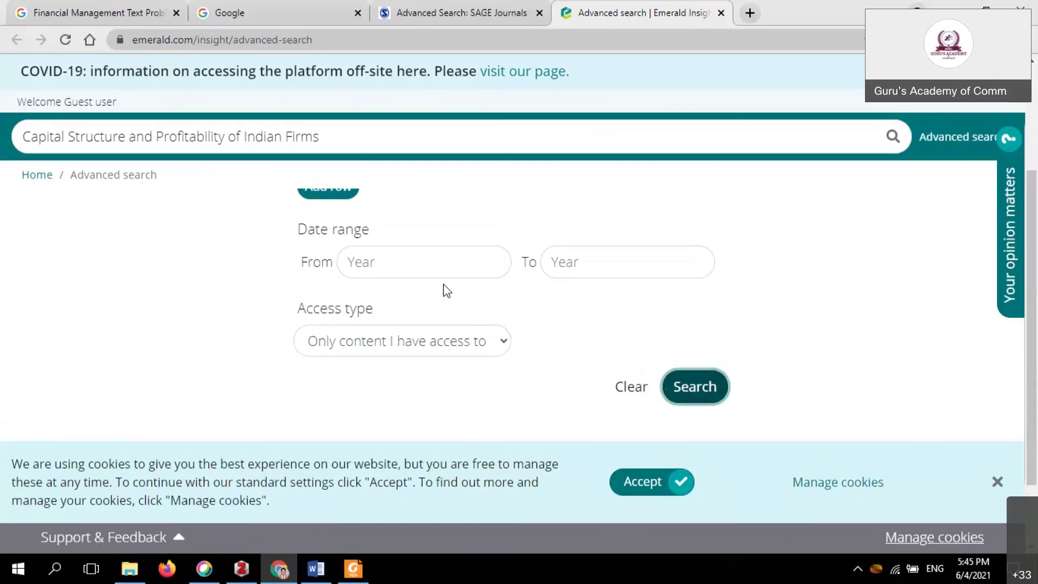
# Step: Paste "Capital Structure and Profitability of Indian Firms" as the advanced search term for all fields and run the search
pyautogui.scroll(1, 344, 195)
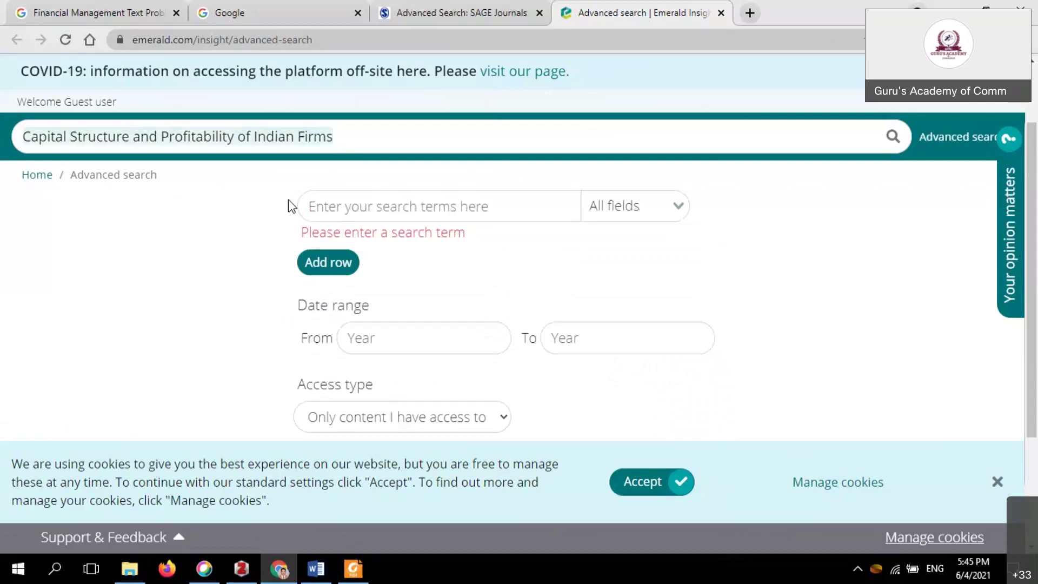
pyautogui.rightClick(368, 209)
pyautogui.click(444, 298)
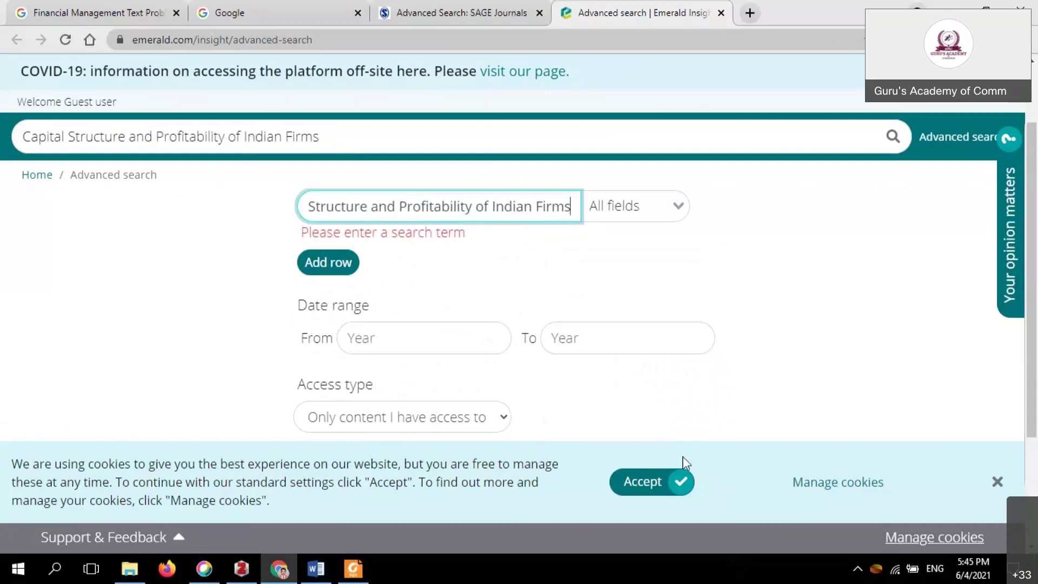
pyautogui.scroll(-3, 780, 327)
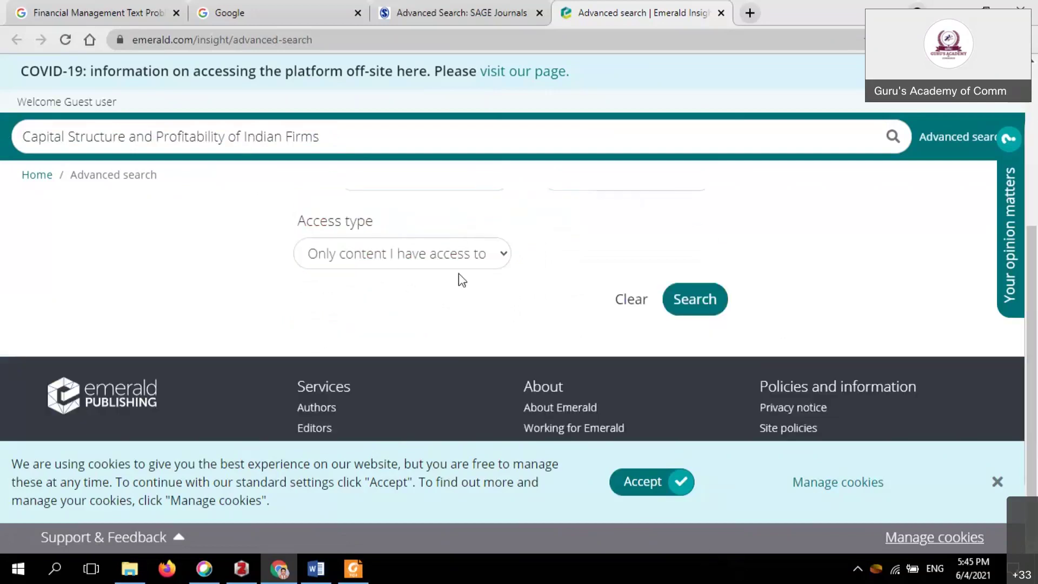
pyautogui.click(712, 298)
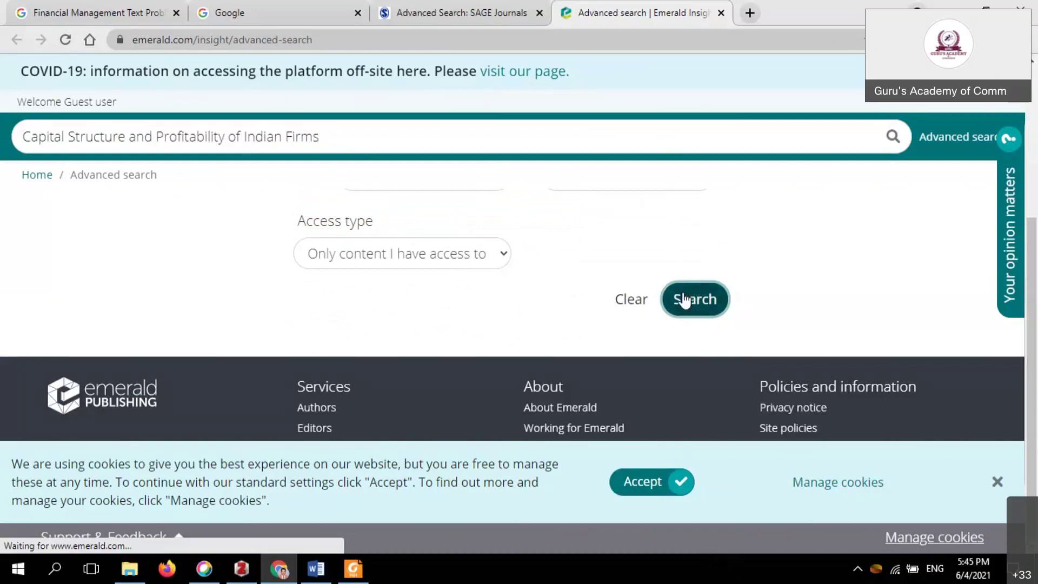
# Step: Browse the Emerald search results and open the article "Corporate characteristics and leverage: evidence from Gulf countries"
pyautogui.scroll(1, 577, 281)
pyautogui.scroll(-1, 577, 281)
pyautogui.scroll(1, 1033, 216)
pyautogui.scroll(3, 1033, 216)
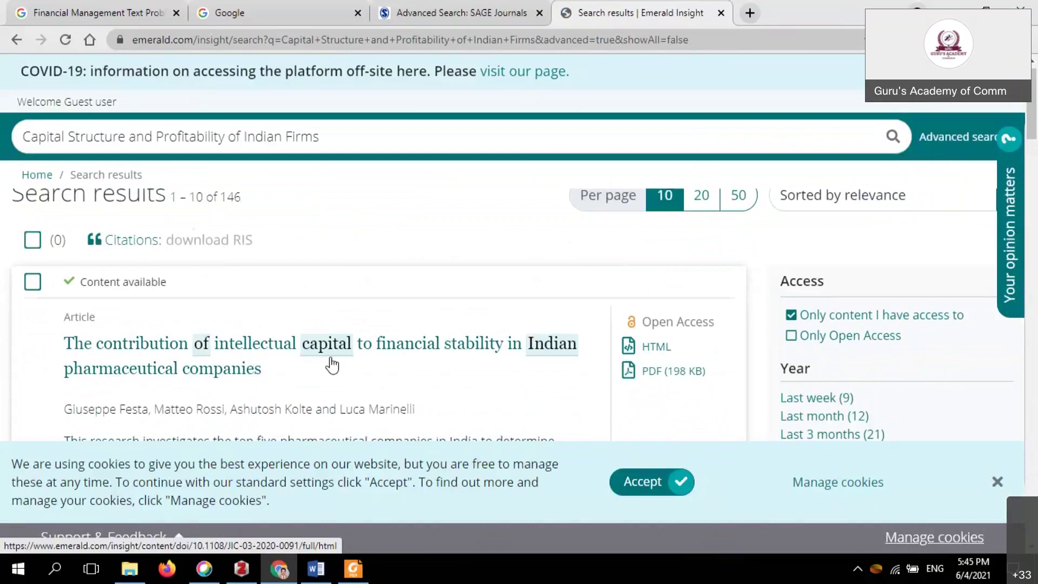
pyautogui.scroll(-3, 389, 364)
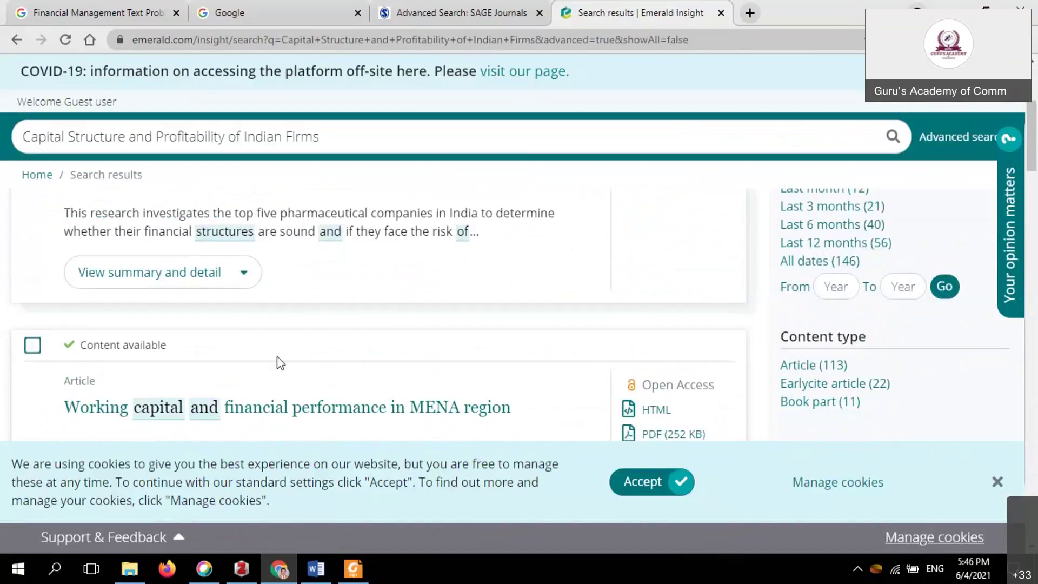
pyautogui.scroll(1, 211, 389)
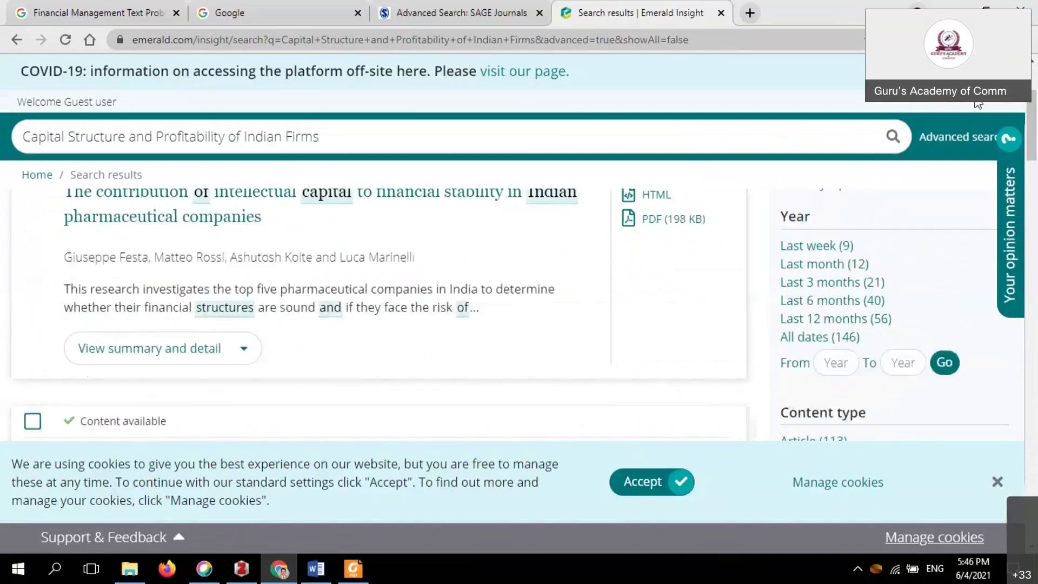
pyautogui.moveTo(1036, 132); pyautogui.dragTo(1035, 193)
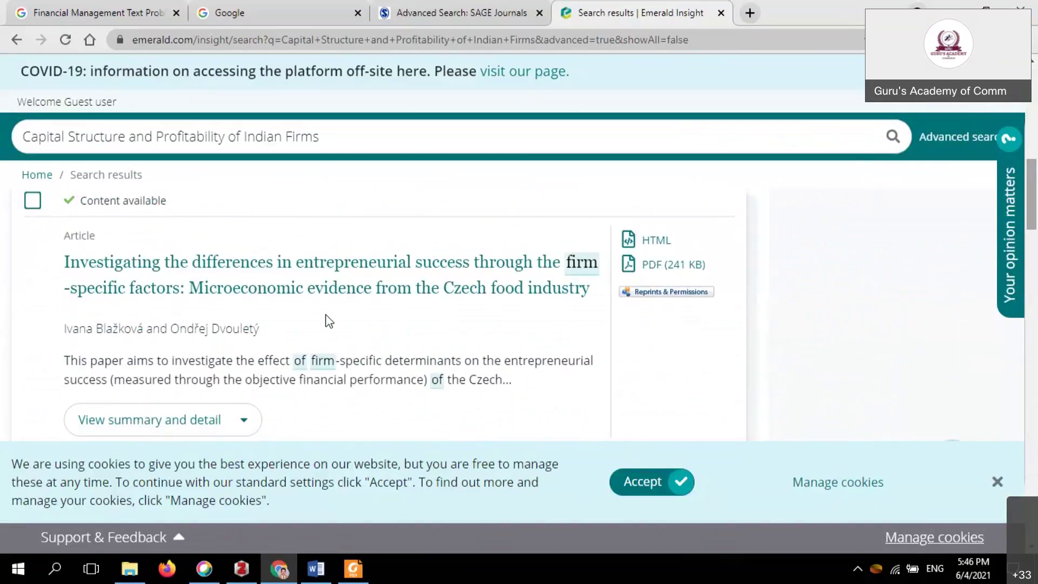
pyautogui.moveTo(1036, 219); pyautogui.dragTo(925, 267)
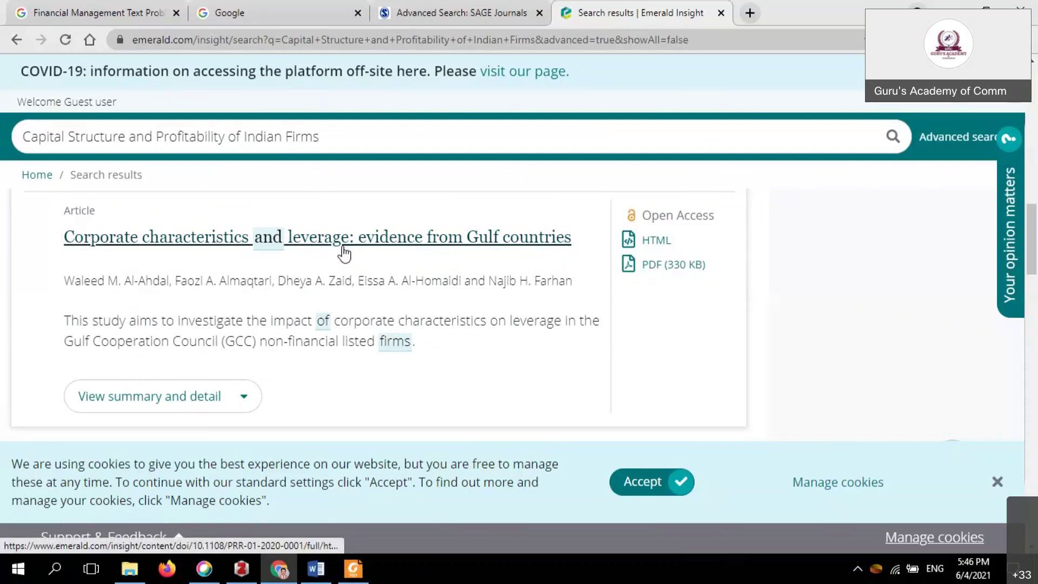
pyautogui.click(216, 249)
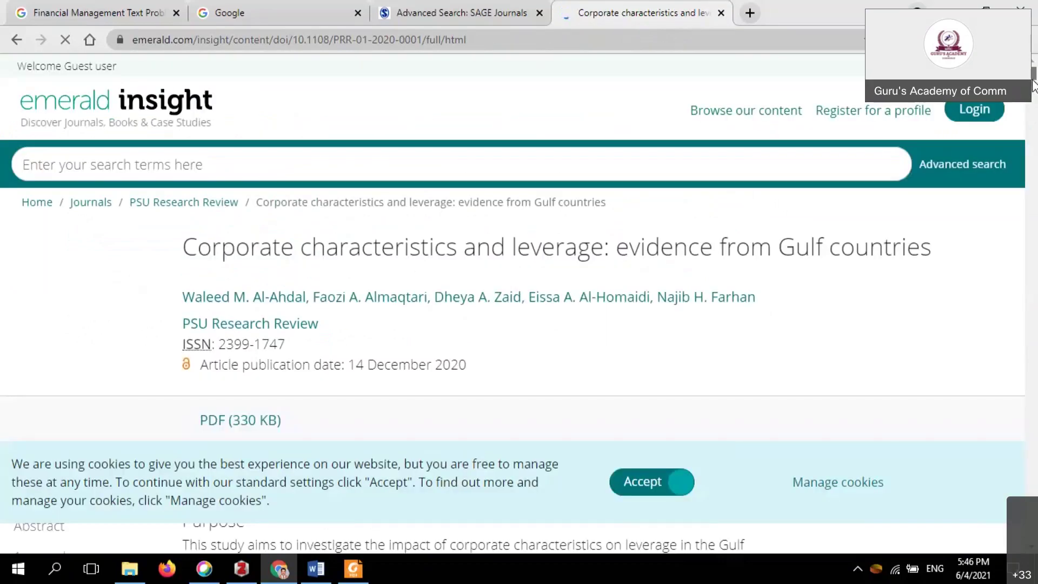
pyautogui.moveTo(1033, 85); pyautogui.dragTo(1027, 110)
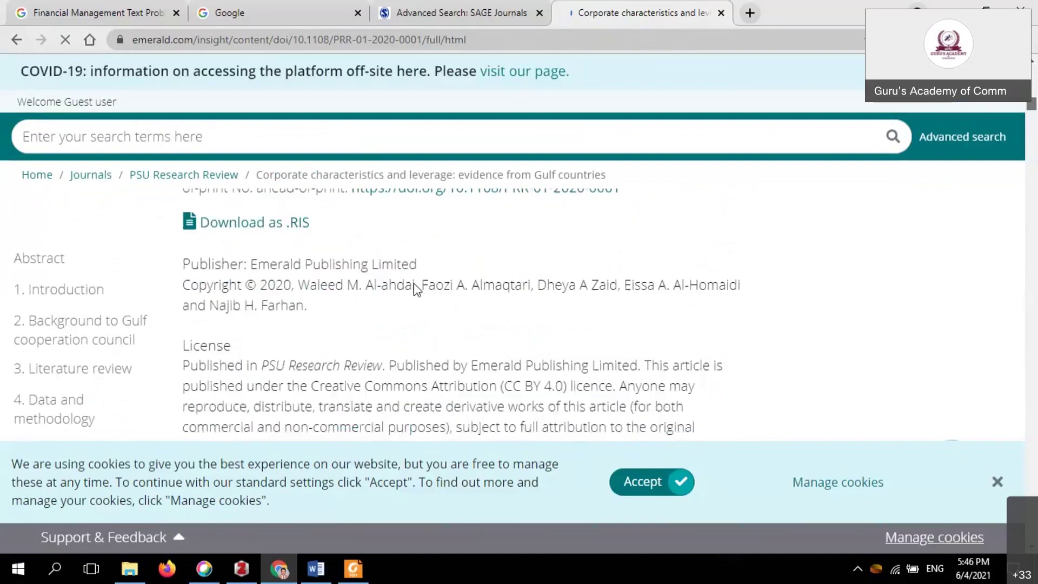
pyautogui.scroll(2, 685, 291)
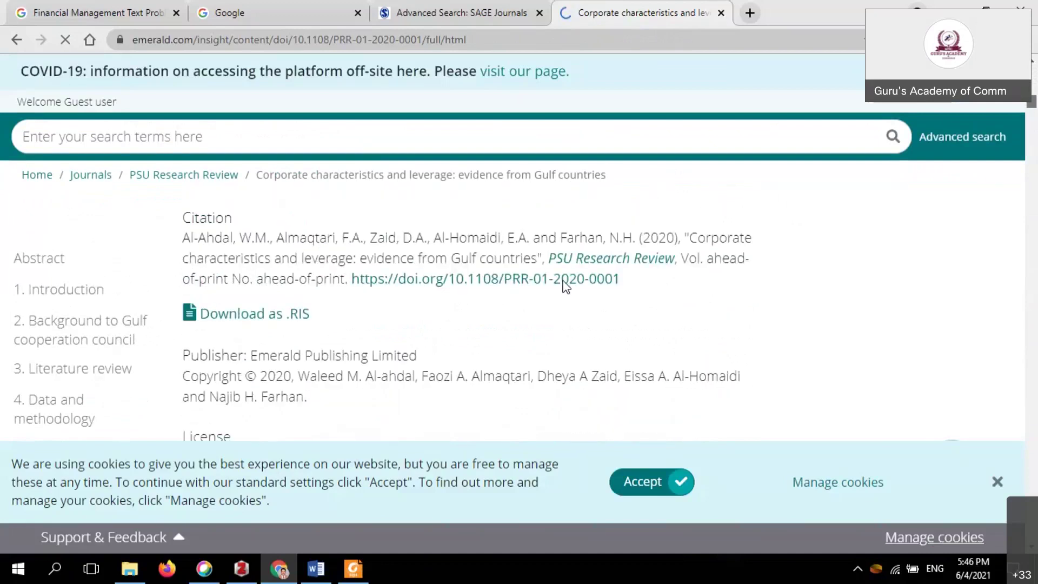
pyautogui.rightClick(534, 287)
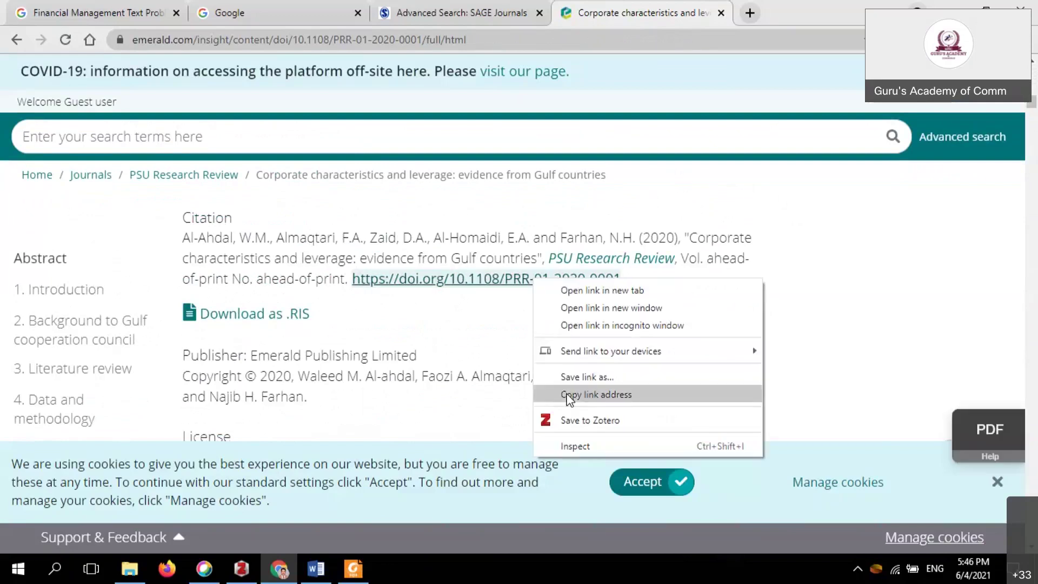
pyautogui.click(569, 395)
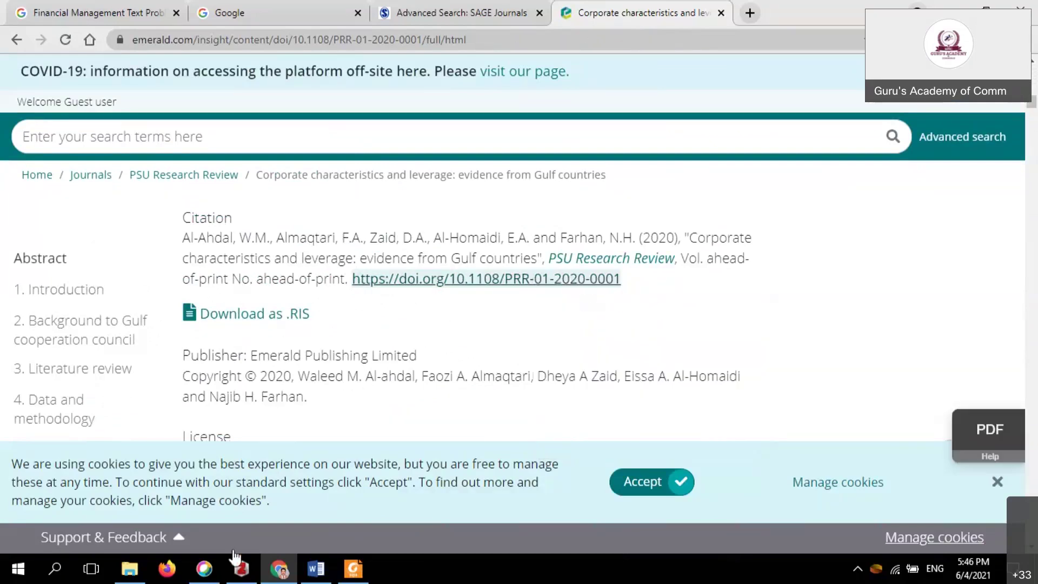
pyautogui.click(241, 566)
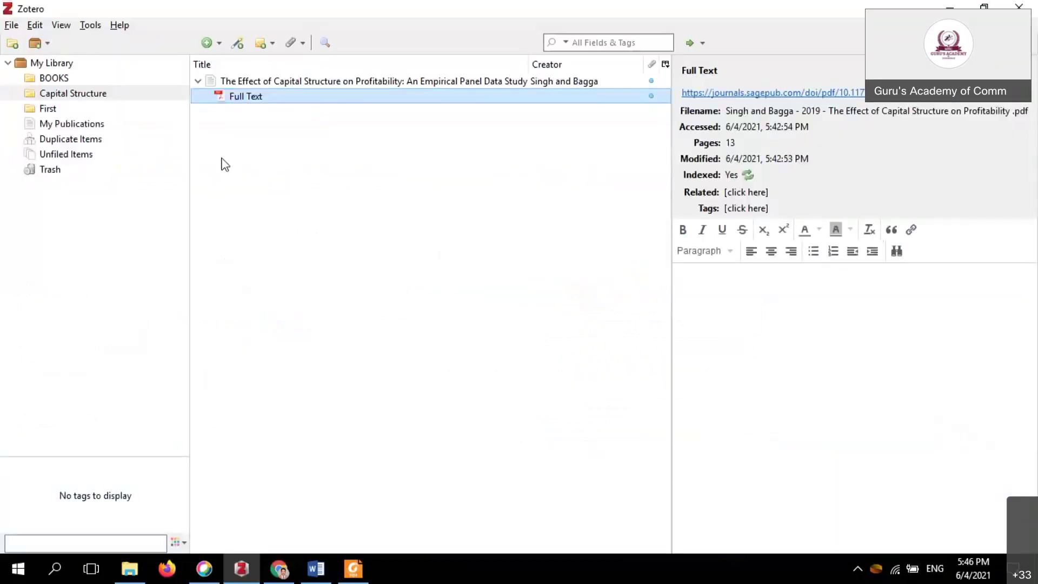
pyautogui.click(239, 46)
pyautogui.rightClick(271, 99)
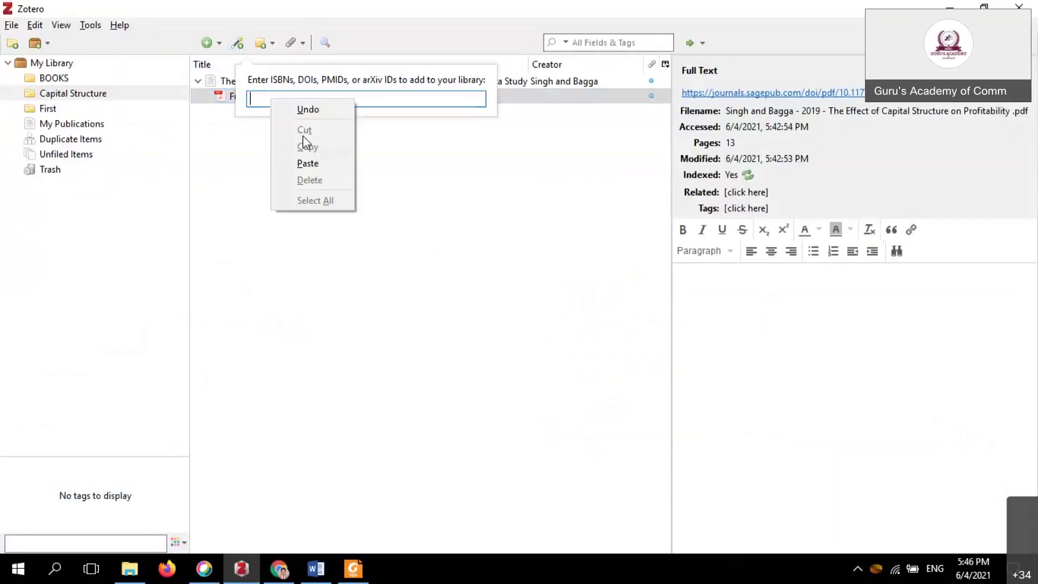
pyautogui.click(307, 163)
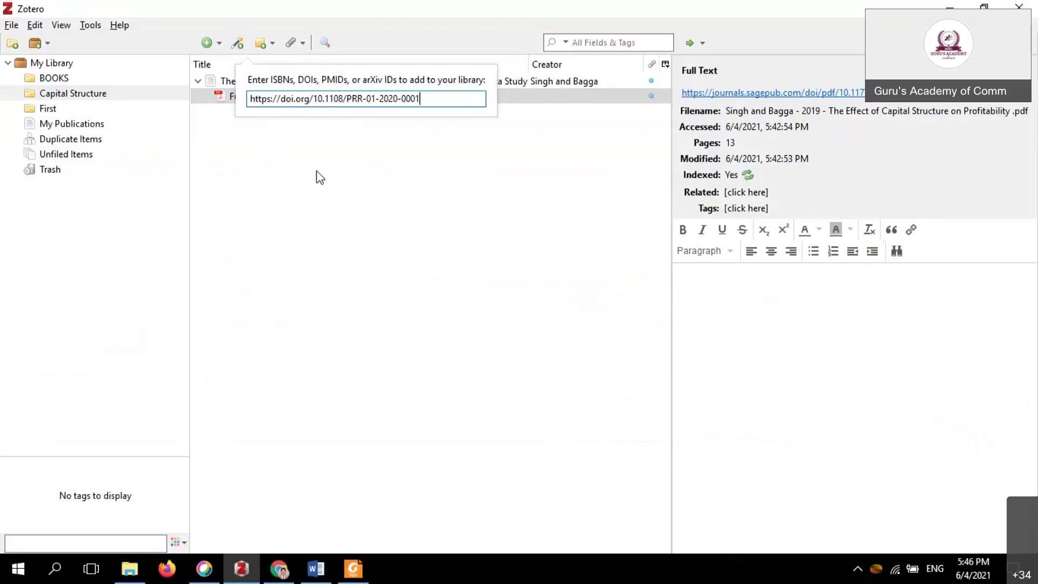
pyautogui.press('Return')
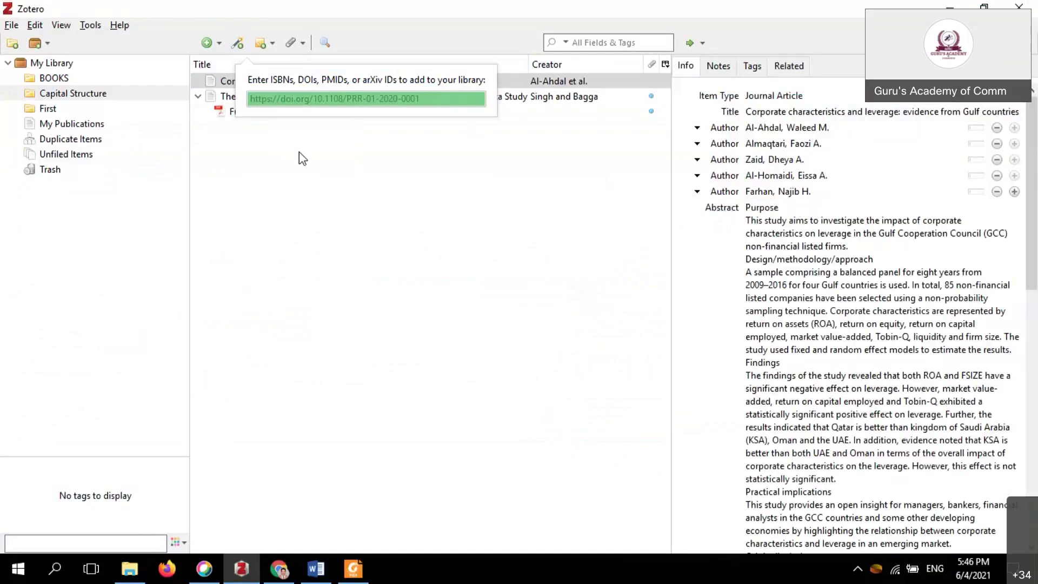
pyautogui.click(208, 85)
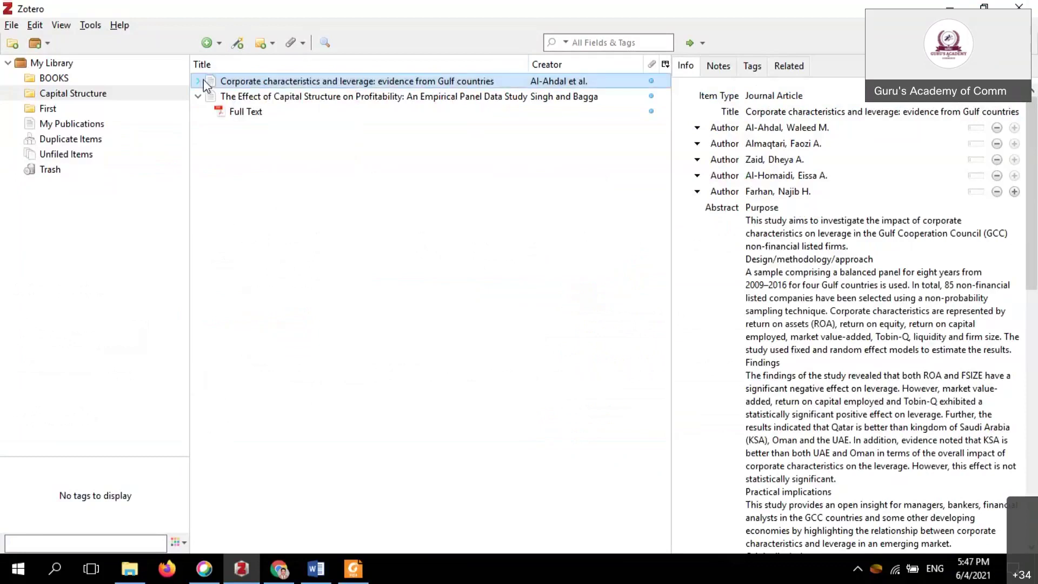
pyautogui.press('Tab')
pyautogui.press('Tab')
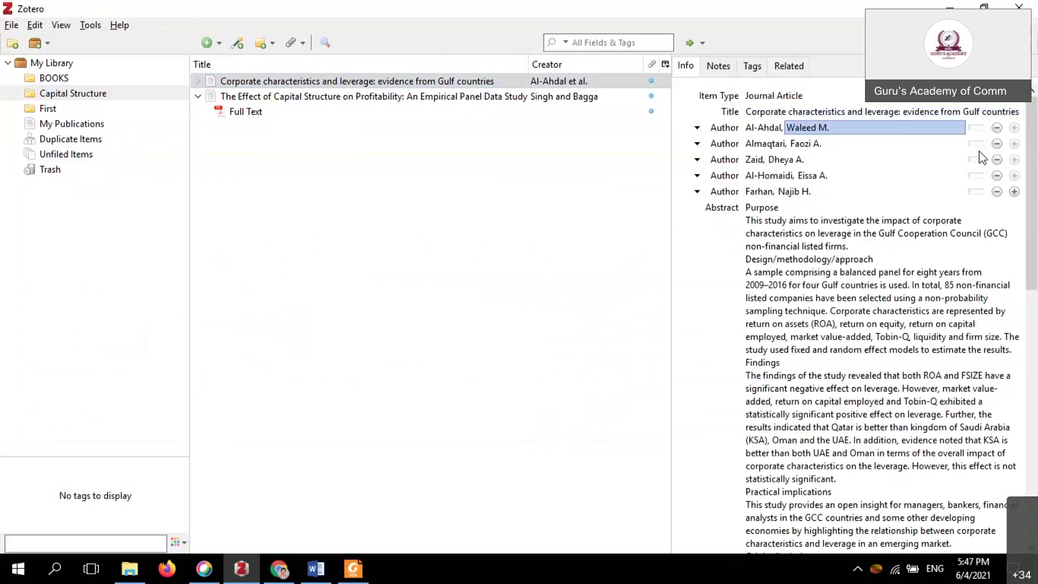
pyautogui.moveTo(1032, 165); pyautogui.dragTo(1035, 421)
pyautogui.press('Escape')
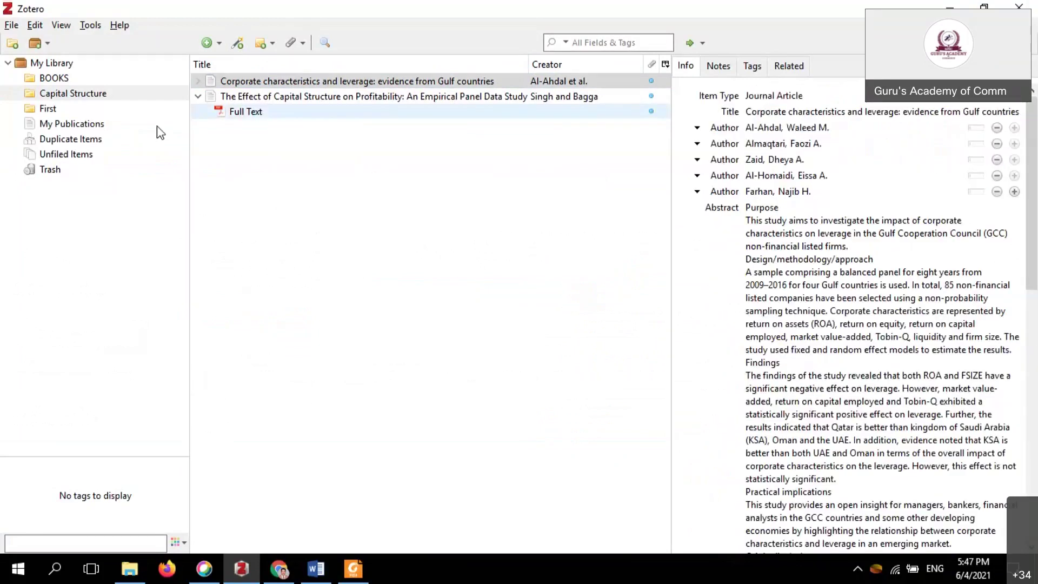
# Step: Expand the "Corporate characteristics and leverage" entry, open its attached full-text PDF and skim through the article
pyautogui.click(198, 81)
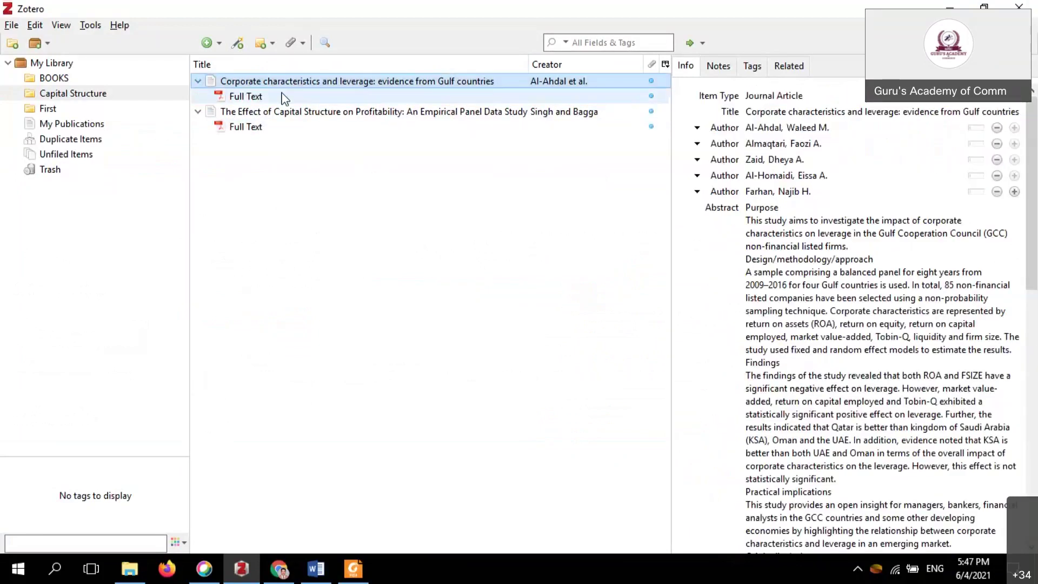
pyautogui.click(284, 97)
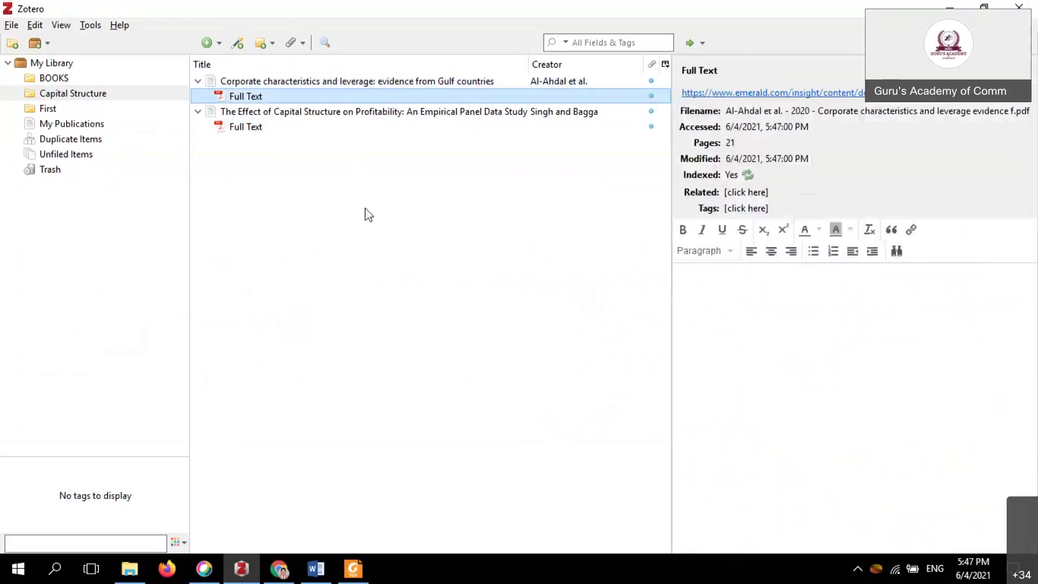
pyautogui.click(244, 104)
pyautogui.click(262, 99)
pyautogui.doubleClick(264, 100)
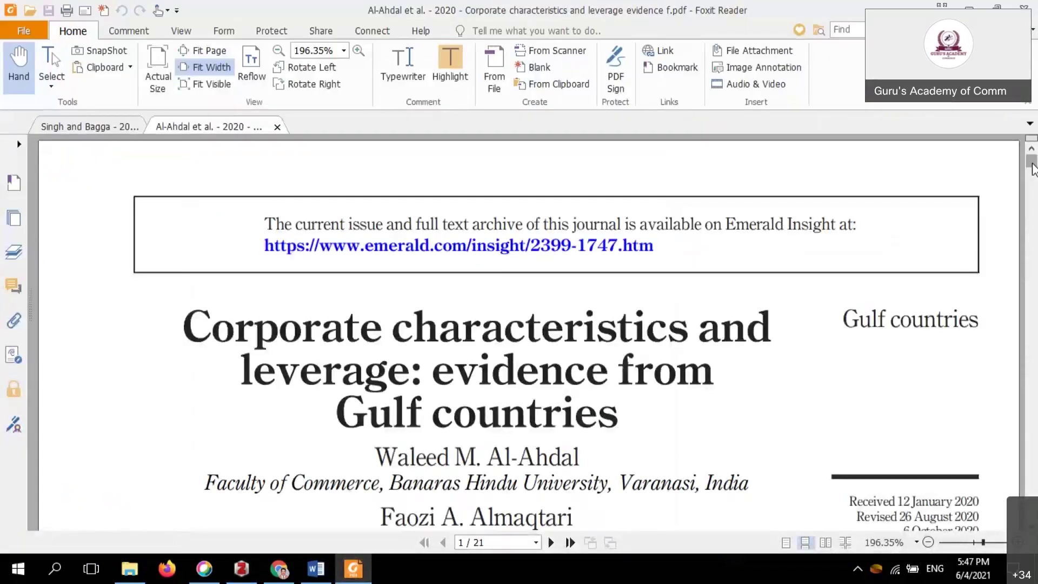
pyautogui.moveTo(1032, 168); pyautogui.dragTo(1033, 187)
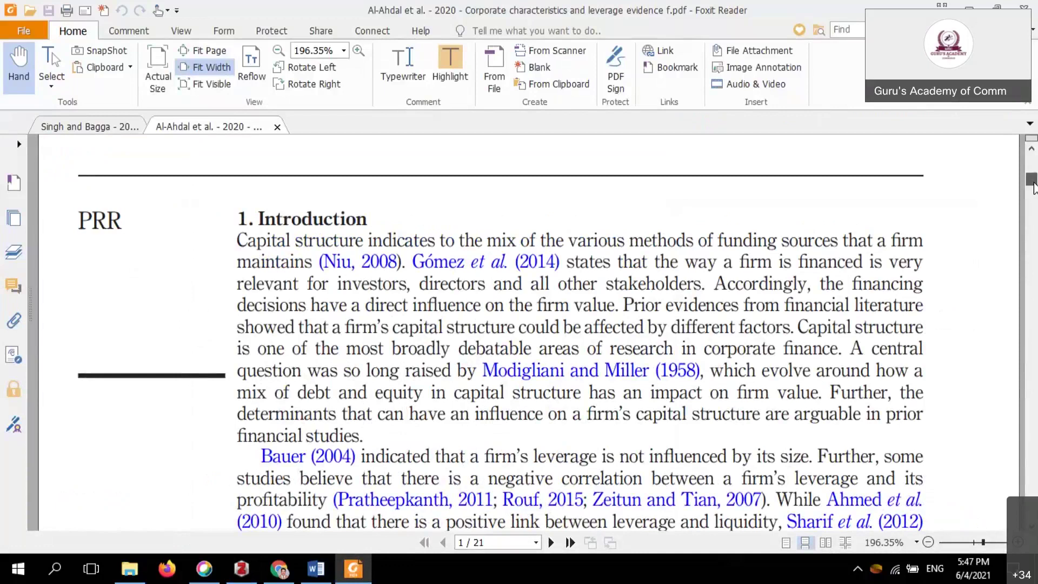
pyautogui.moveTo(1033, 186); pyautogui.dragTo(1034, 249)
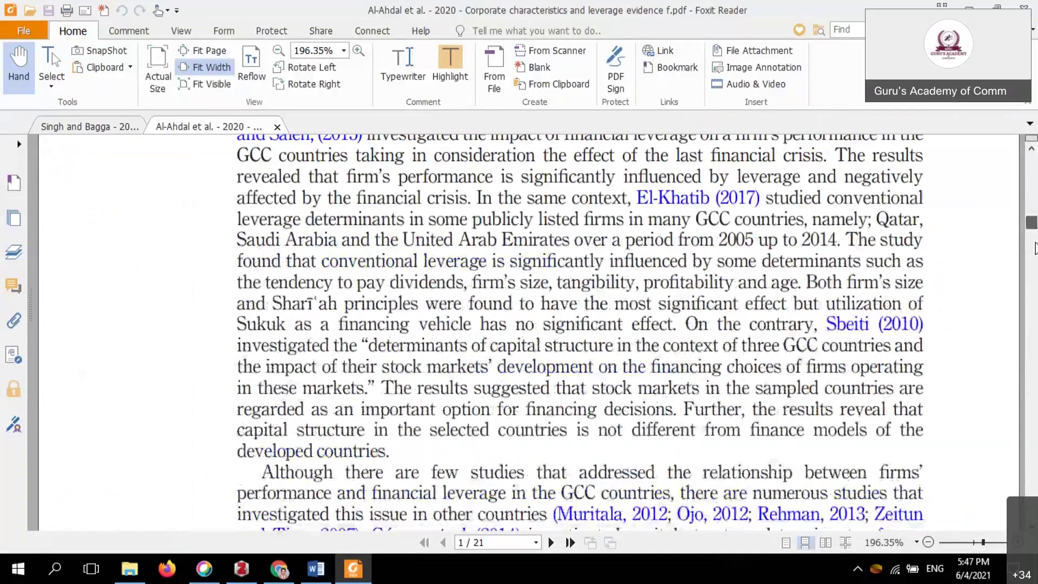
# Step: Switch to the Reference Management document in Word, look through its list of reference sites and open the Google Scholar link
pyautogui.hotkey('alt', 'Tab')
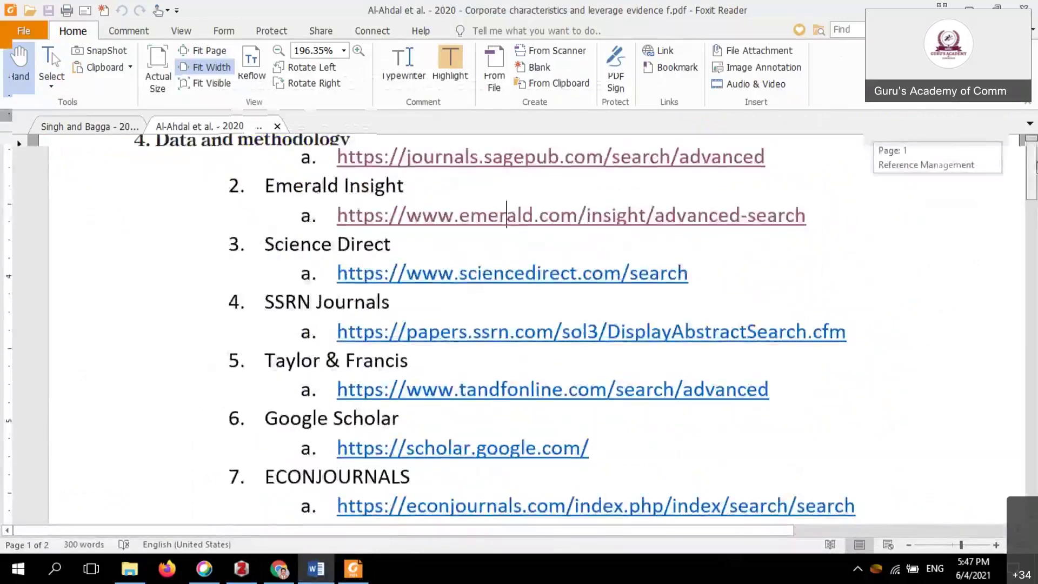
pyautogui.scroll(-2, 822, 259)
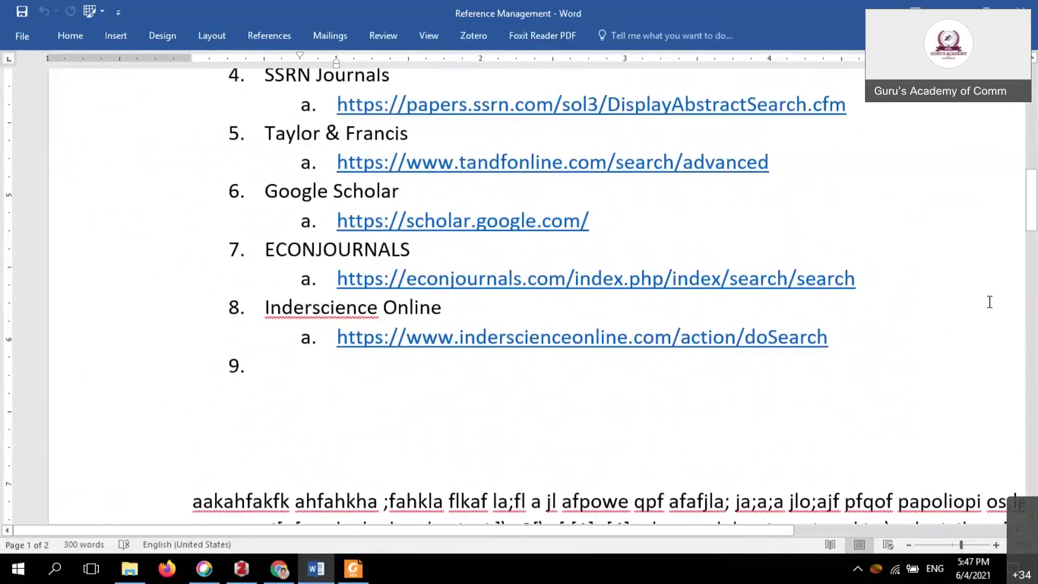
pyautogui.moveTo(1032, 211); pyautogui.dragTo(1032, 189)
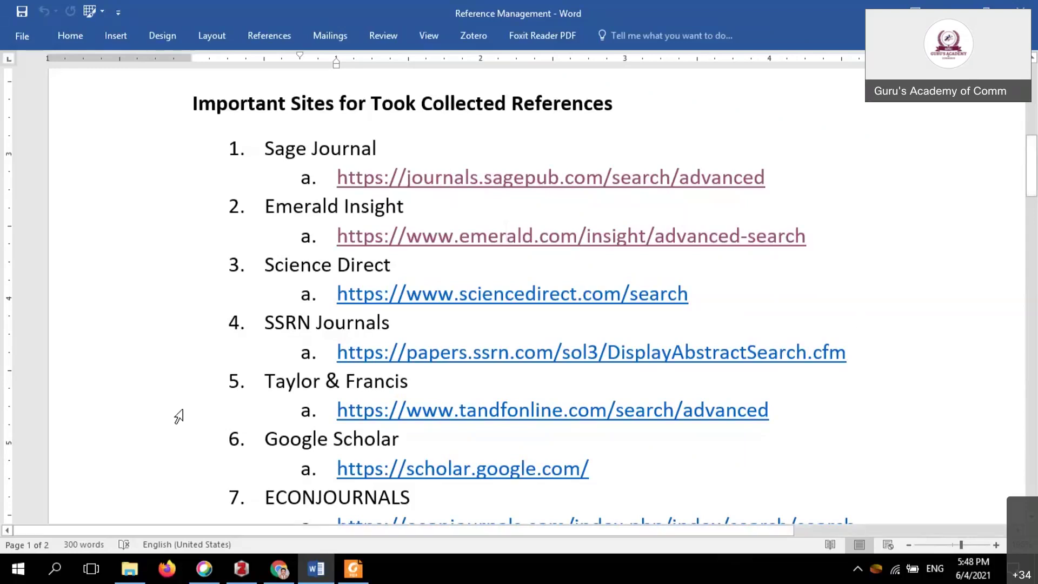
pyautogui.scroll(-2, 169, 420)
pyautogui.scroll(-1, 169, 421)
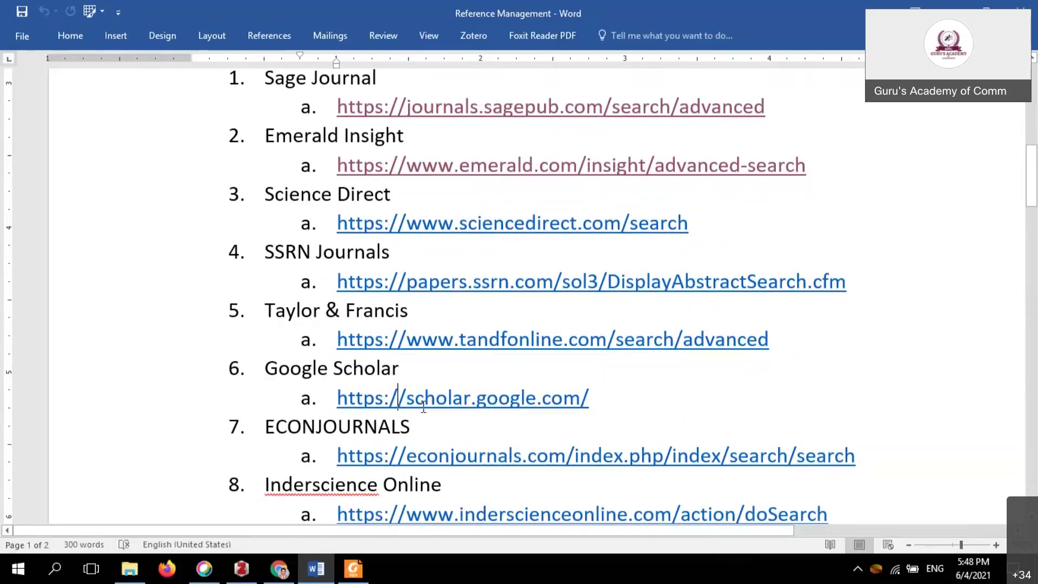
pyautogui.click(245, 577)
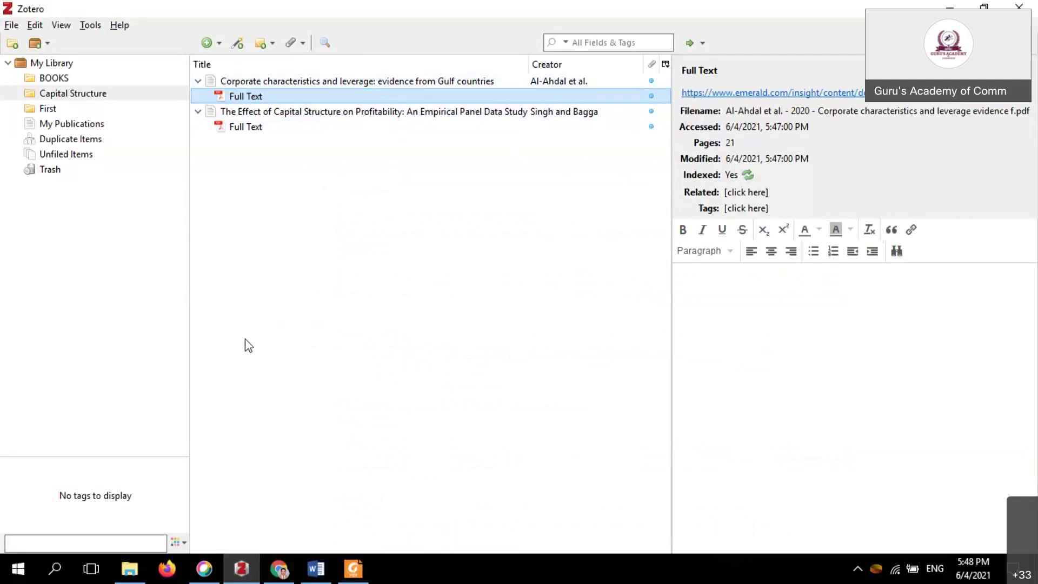
pyautogui.click(278, 568)
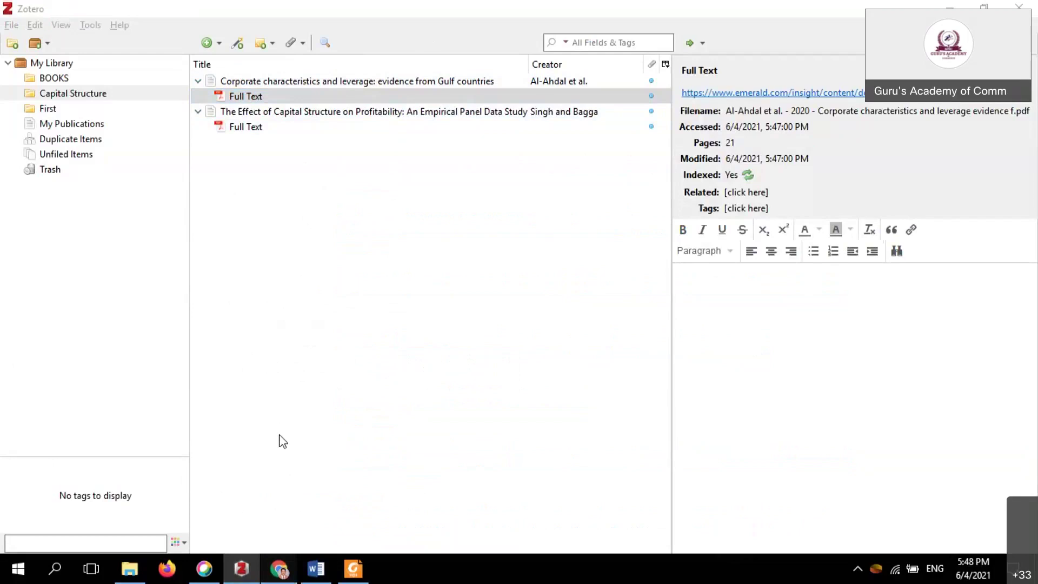
pyautogui.click(315, 569)
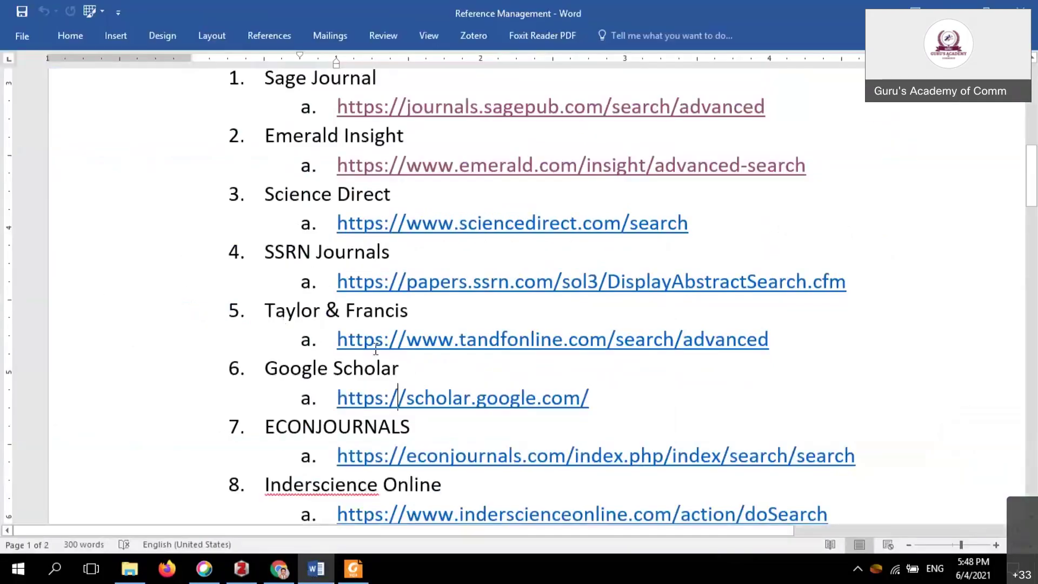
pyautogui.keyDown('ctrl'); pyautogui.click(401, 404); pyautogui.keyUp('ctrl')
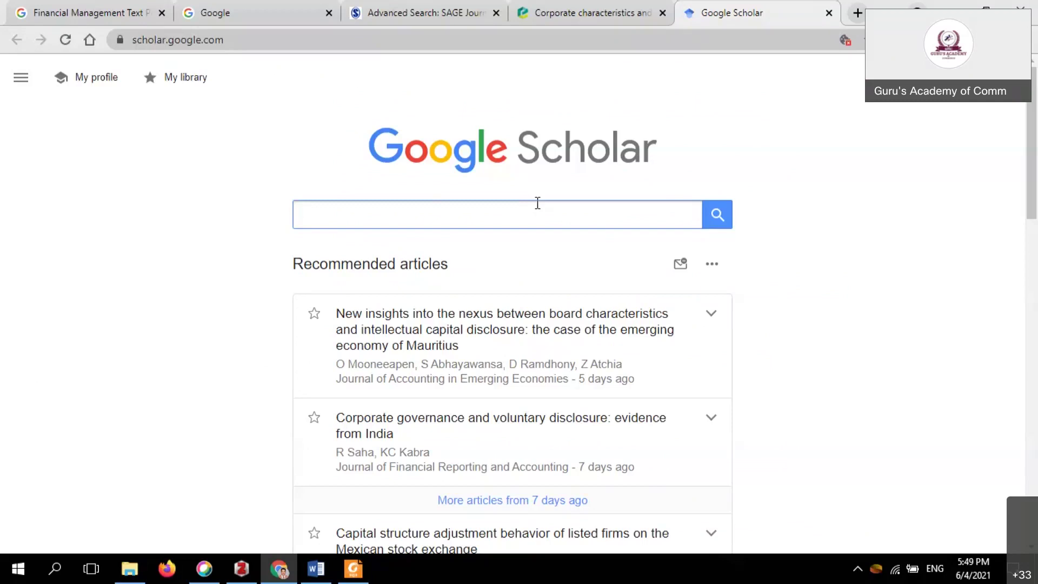
# Step: Search Google Scholar for "Capital structure and profitability of Indian Firm"
pyautogui.hotkey('ctrl', 'v')
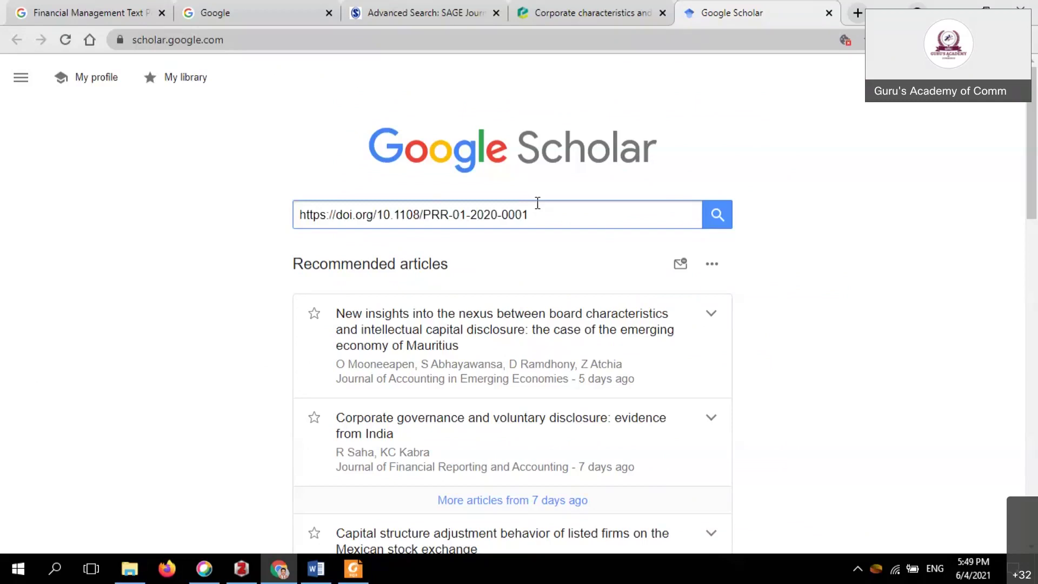
pyautogui.moveTo(537, 202); pyautogui.dragTo(280, 212)
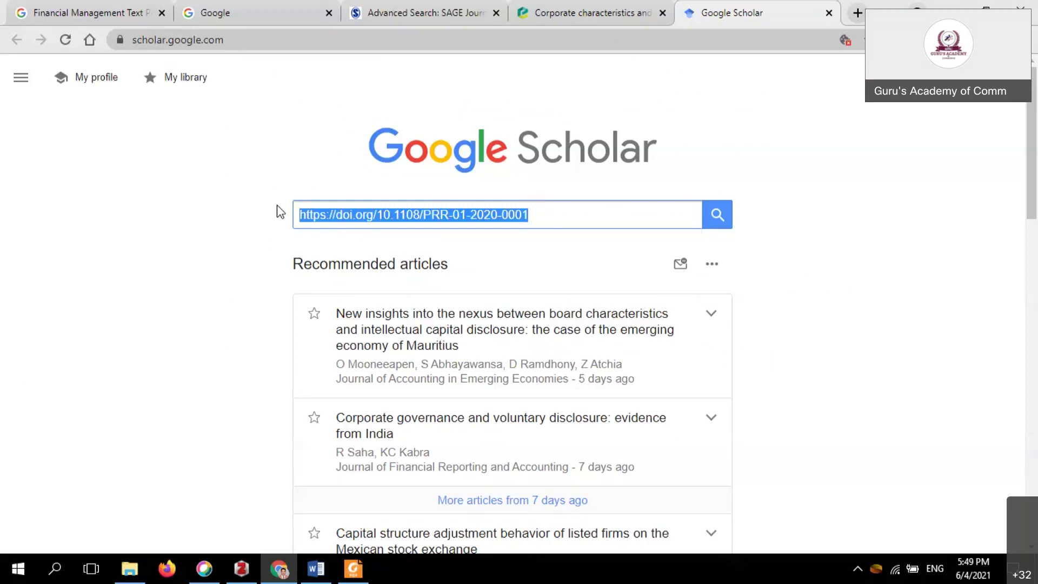
pyautogui.write('Capital')
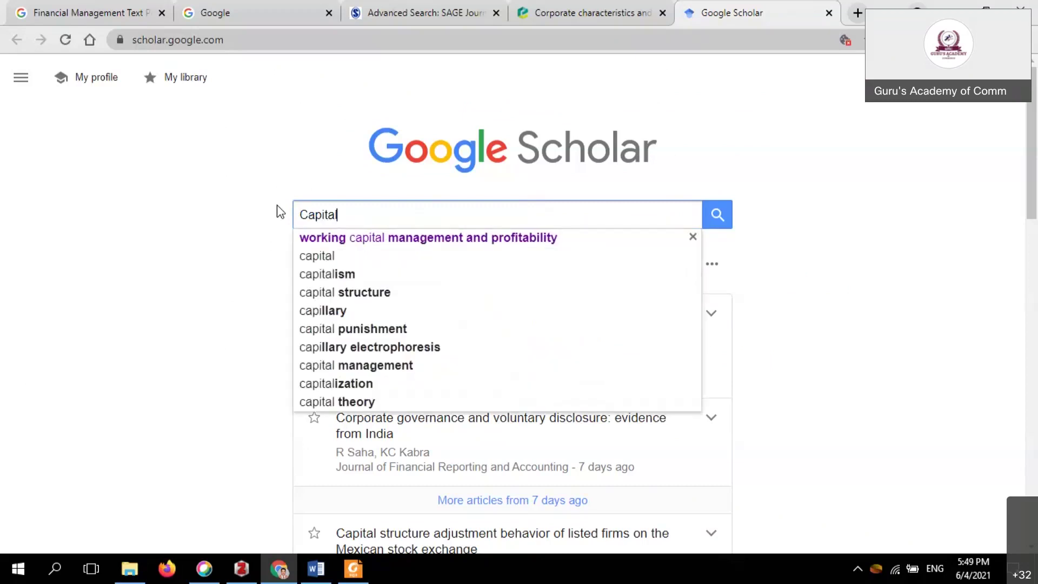
pyautogui.write(' a')
pyautogui.press('BackSpace')
pyautogui.write('st')
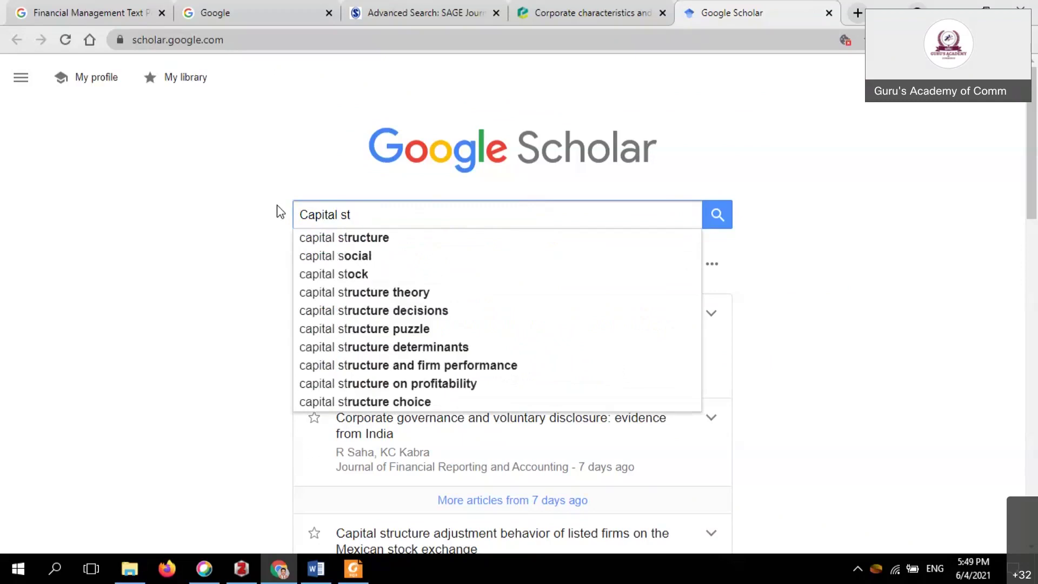
pyautogui.write('ructure ')
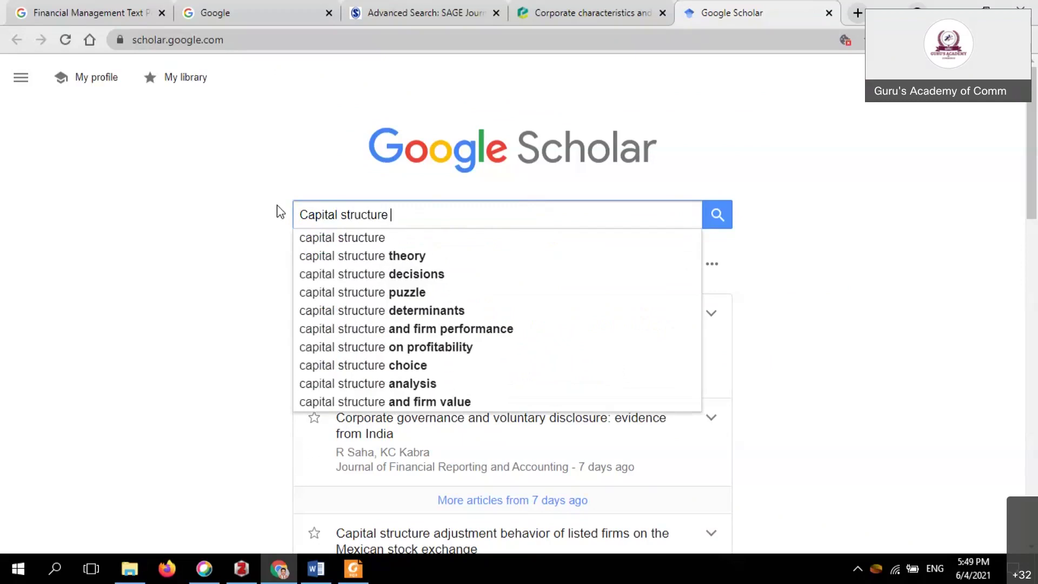
pyautogui.write('and profitability ')
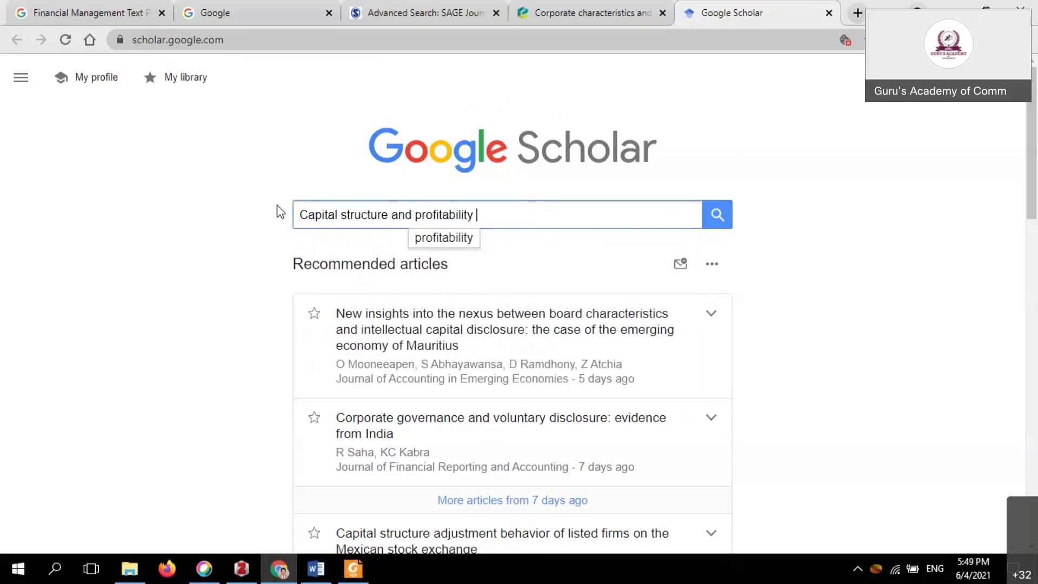
pyautogui.write('of Indian')
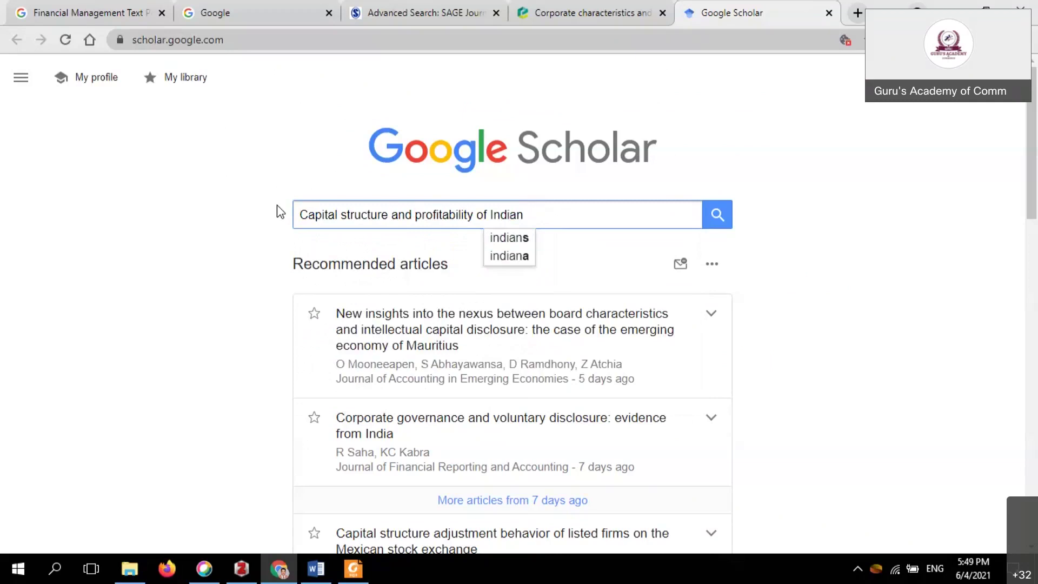
pyautogui.write(' irm')
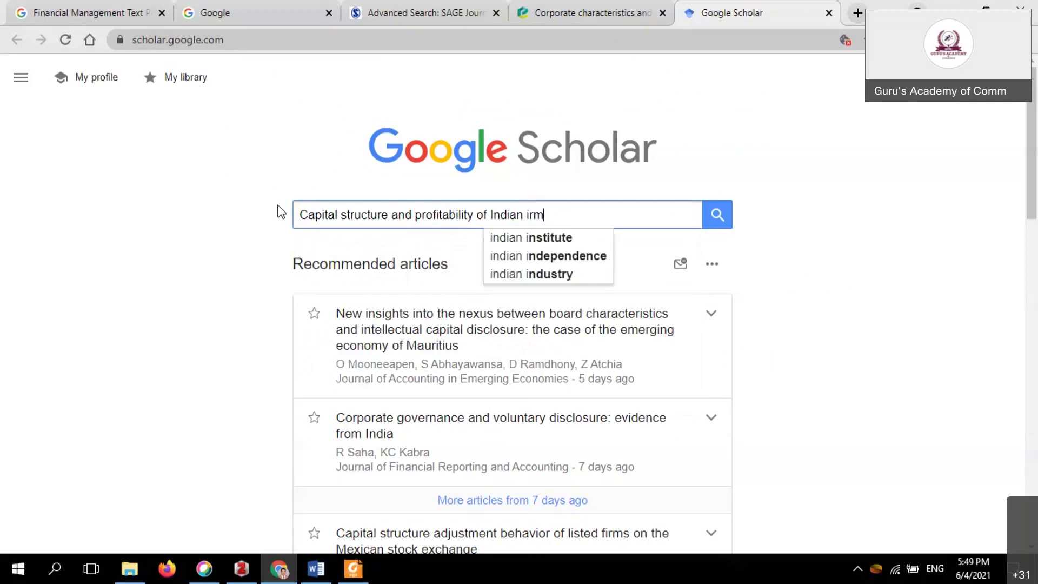
pyautogui.click(525, 214)
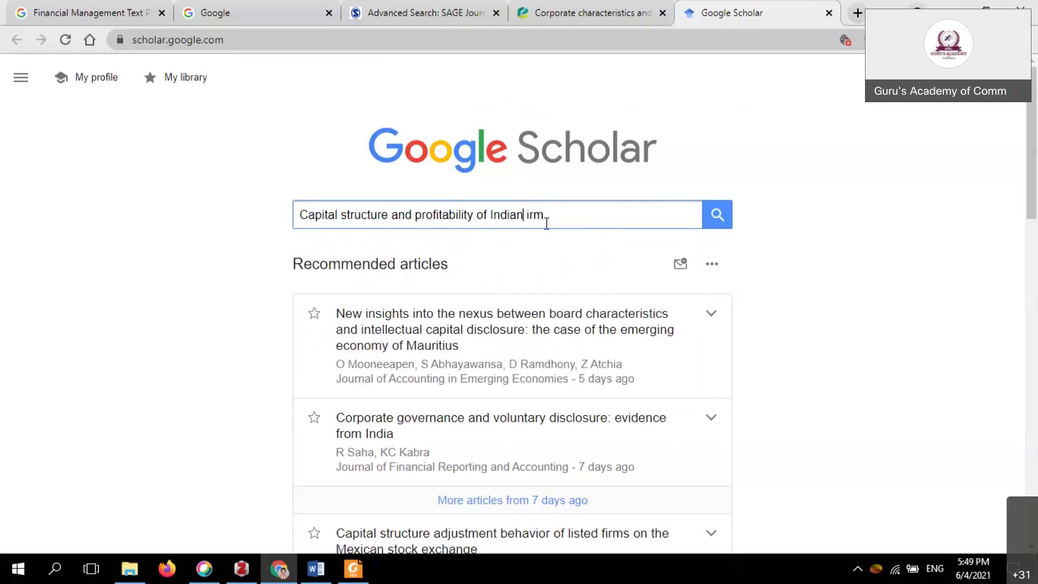
pyautogui.write('F')
pyautogui.click(617, 213)
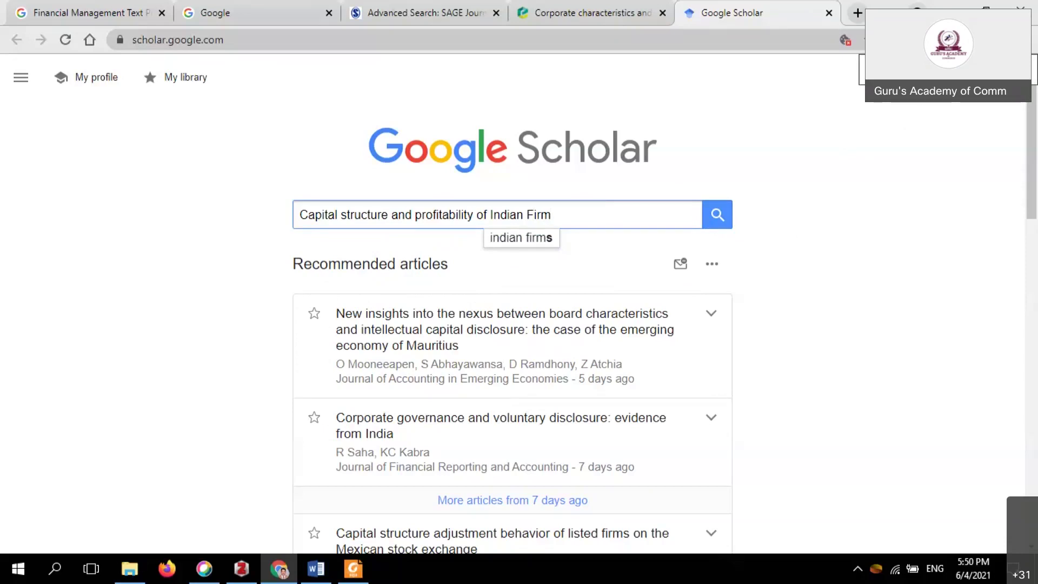
pyautogui.click(716, 222)
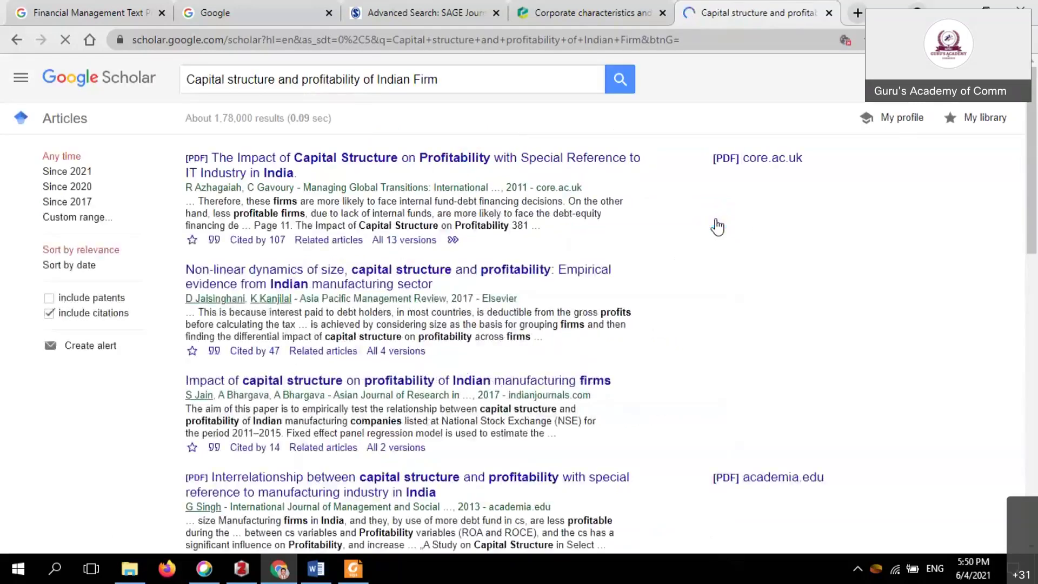
# Step: Extend the Google Scholar query with "- pdf" and run the search again
pyautogui.click(468, 83)
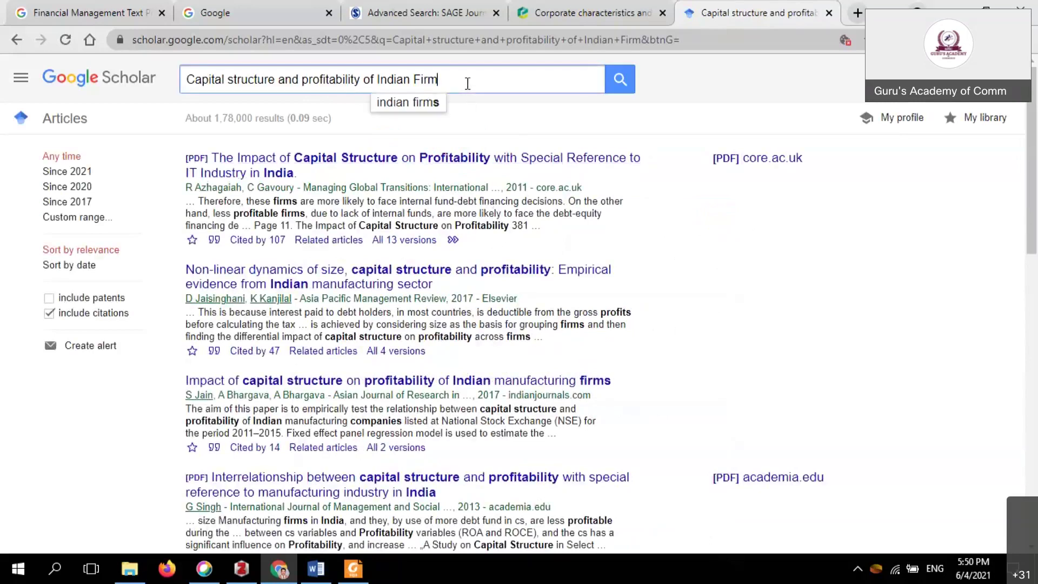
pyautogui.write('- pdf')
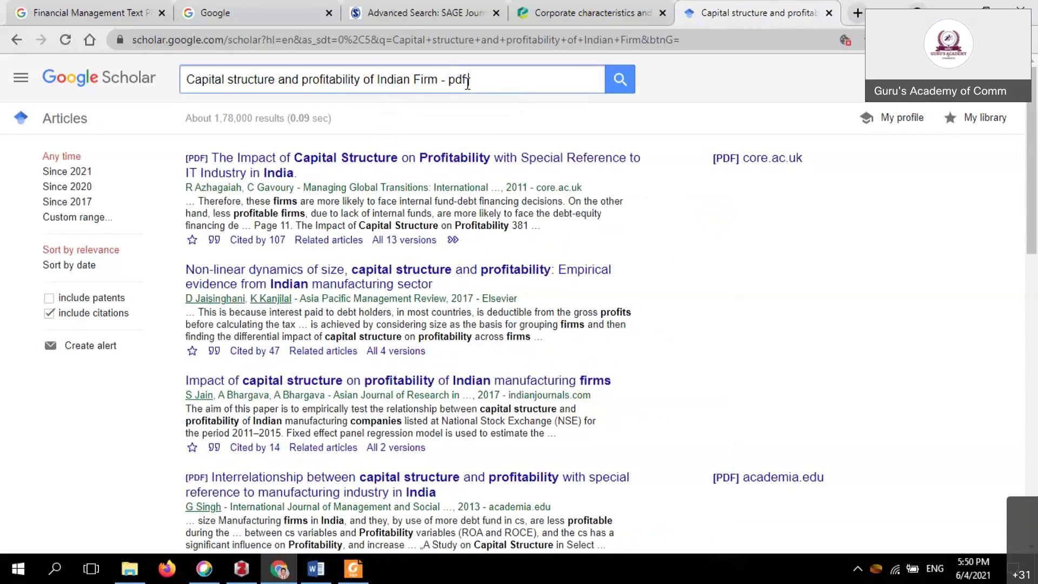
pyautogui.press('Return')
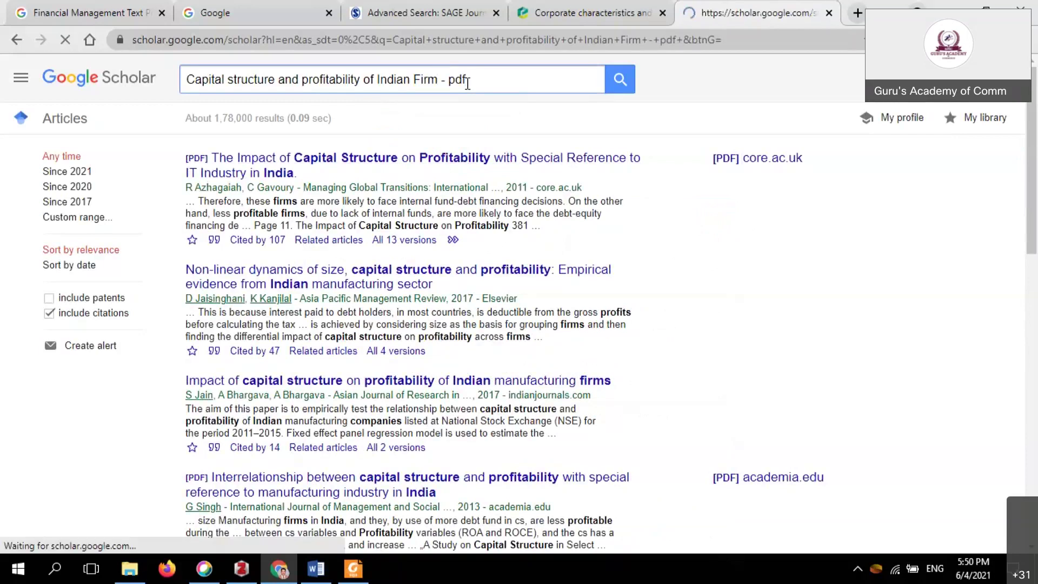
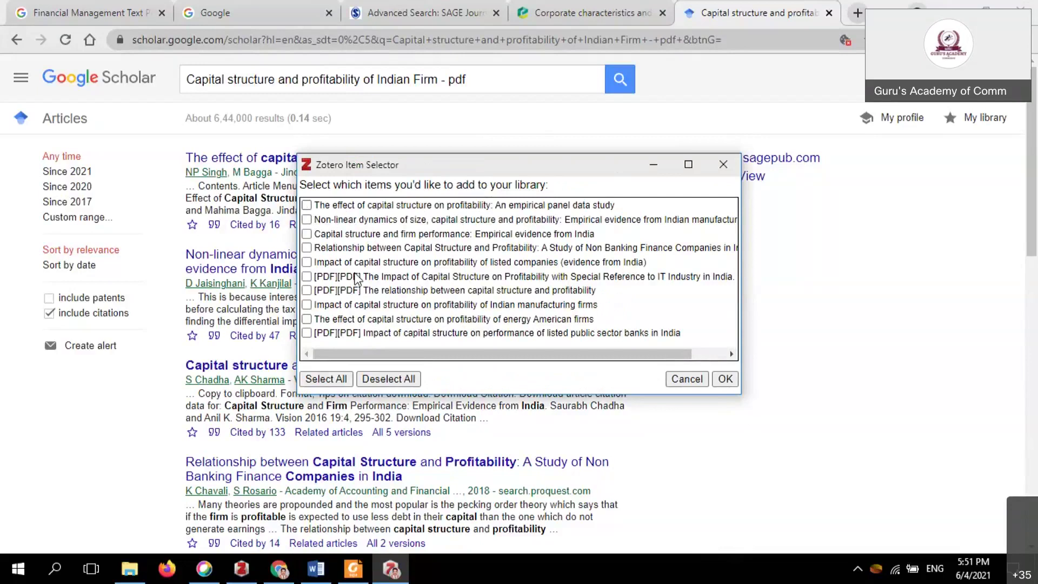
# Step: Select all ten Google Scholar results in the Zotero item selector and save them to the Capital Structure collection
pyautogui.click(306, 204)
pyautogui.click(307, 220)
pyautogui.click(306, 233)
pyautogui.click(306, 248)
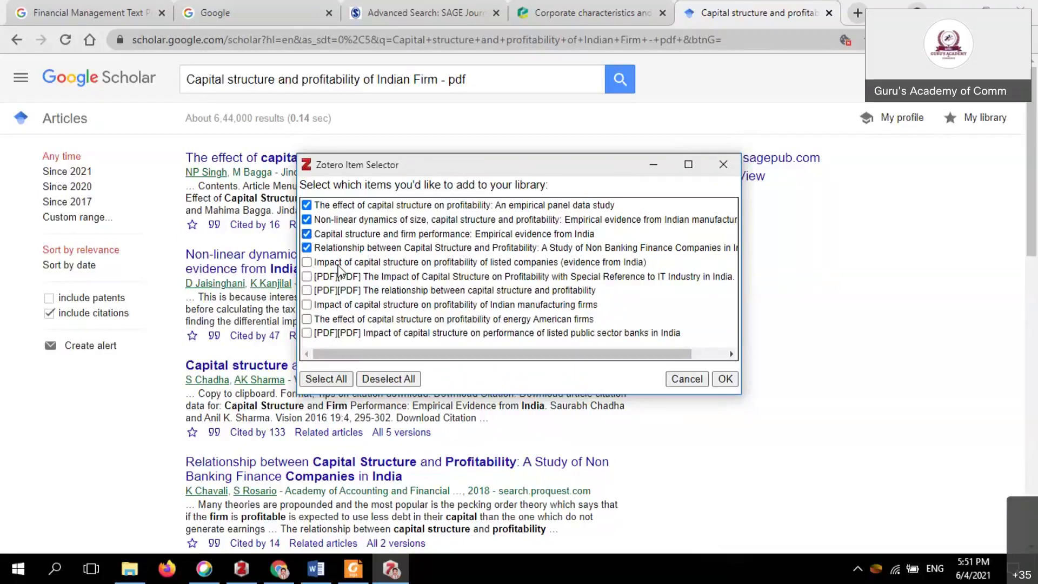
pyautogui.click(306, 261)
pyautogui.click(307, 276)
pyautogui.click(306, 291)
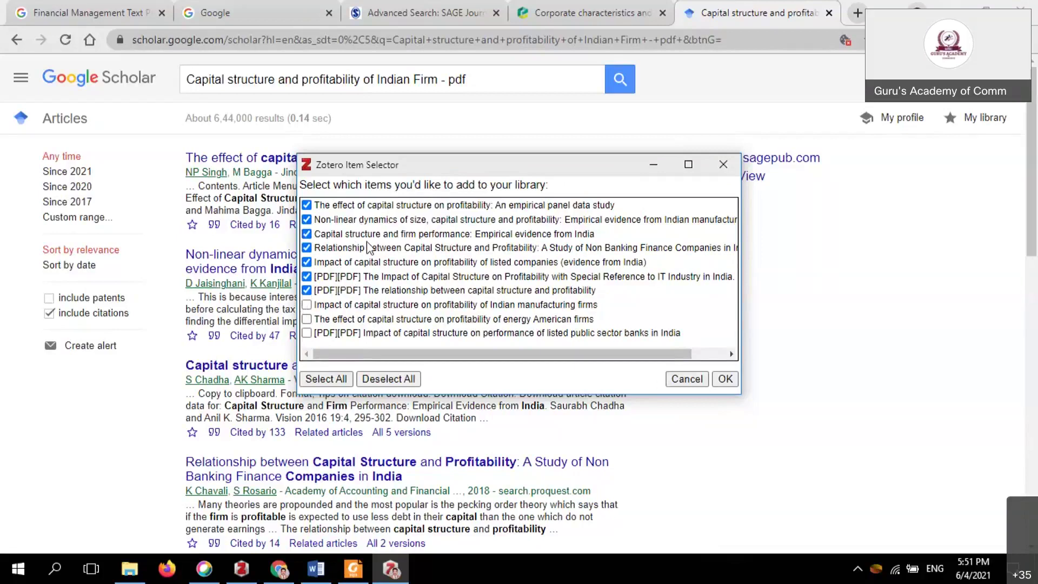
pyautogui.click(307, 304)
pyautogui.click(306, 319)
pyautogui.click(307, 333)
pyautogui.click(725, 379)
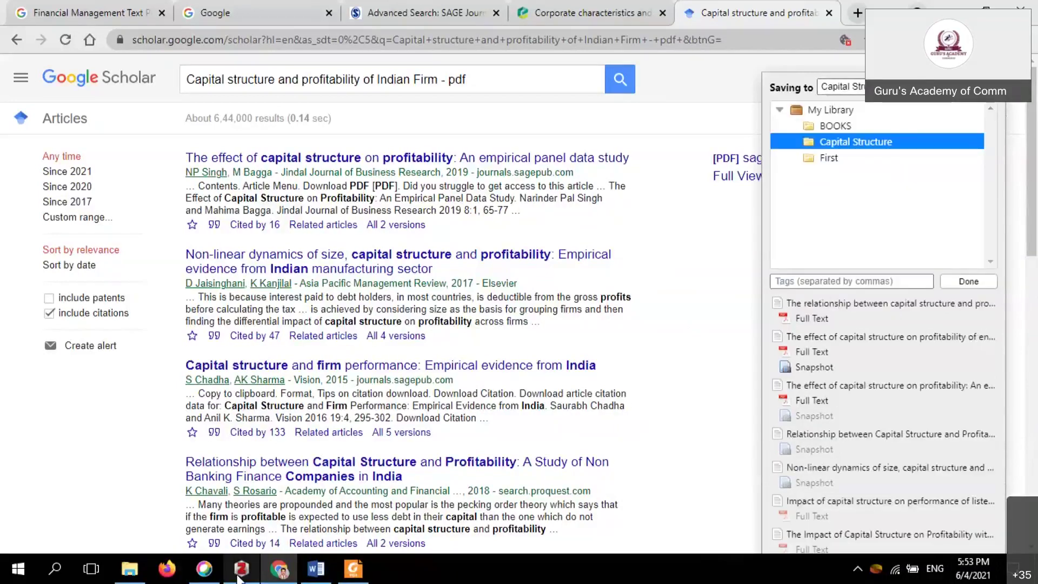
# Step: Switch to Zotero, view the details of "Capital structure and firm performance" and open the full-text PDF of "Corporate characteristics and leverage"
pyautogui.hotkey('alt', 'Tab')
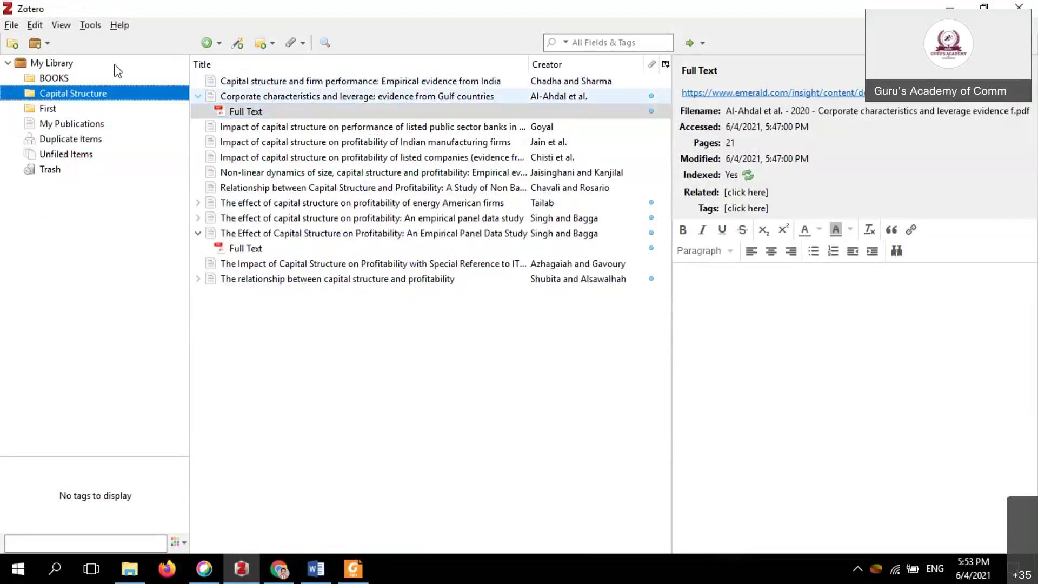
pyautogui.click(216, 81)
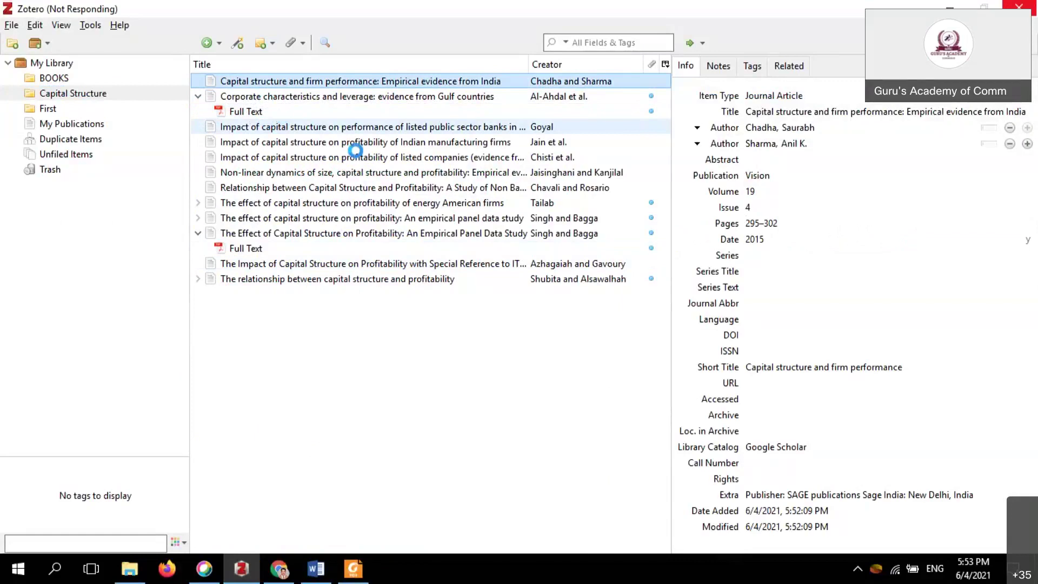
pyautogui.click(254, 113)
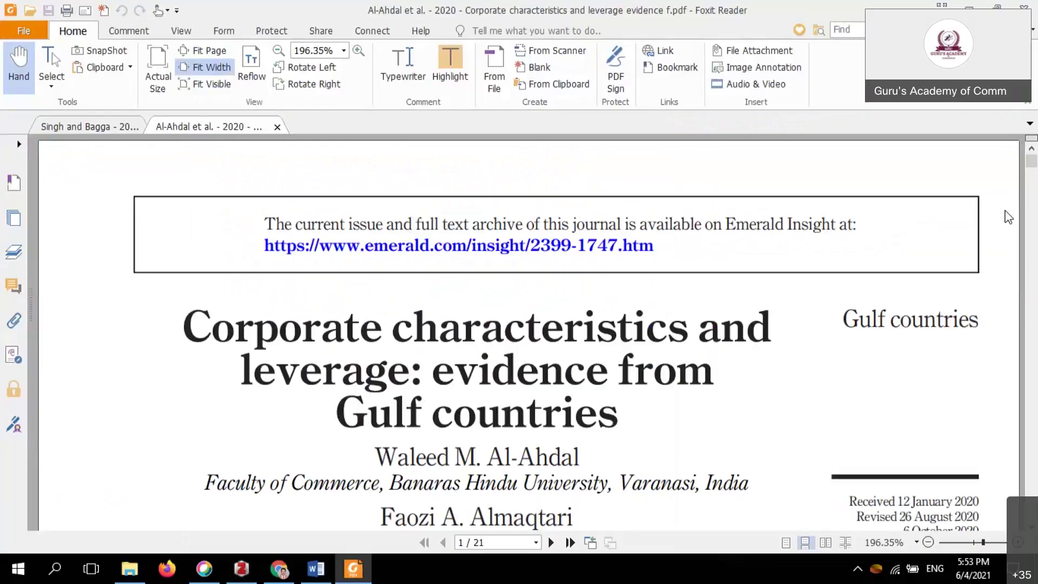
pyautogui.scroll(-1, 1008, 217)
pyautogui.rightClick(1008, 216)
pyautogui.click(574, 299)
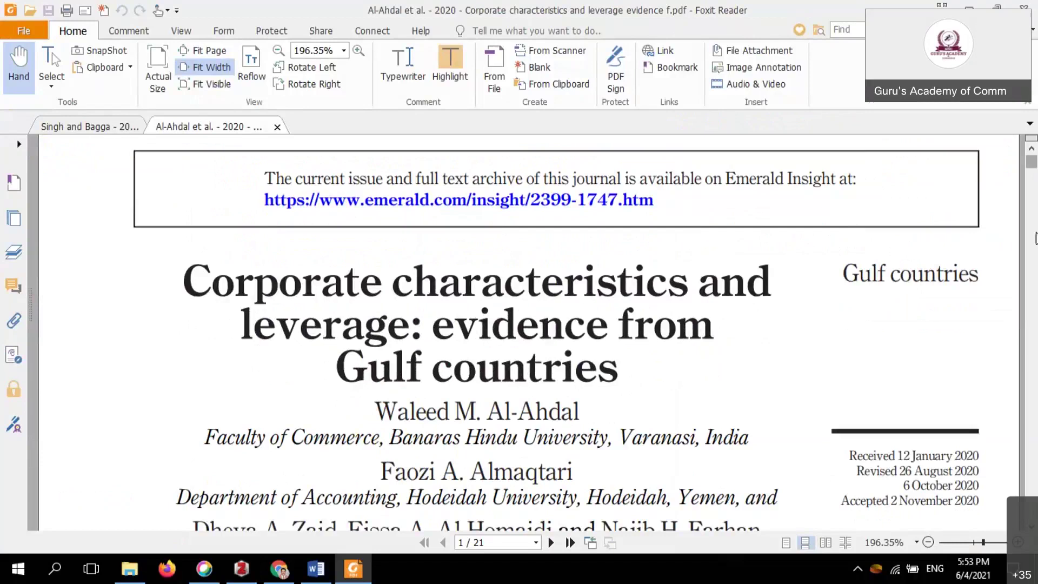
pyautogui.moveTo(1034, 238); pyautogui.dragTo(277, 579)
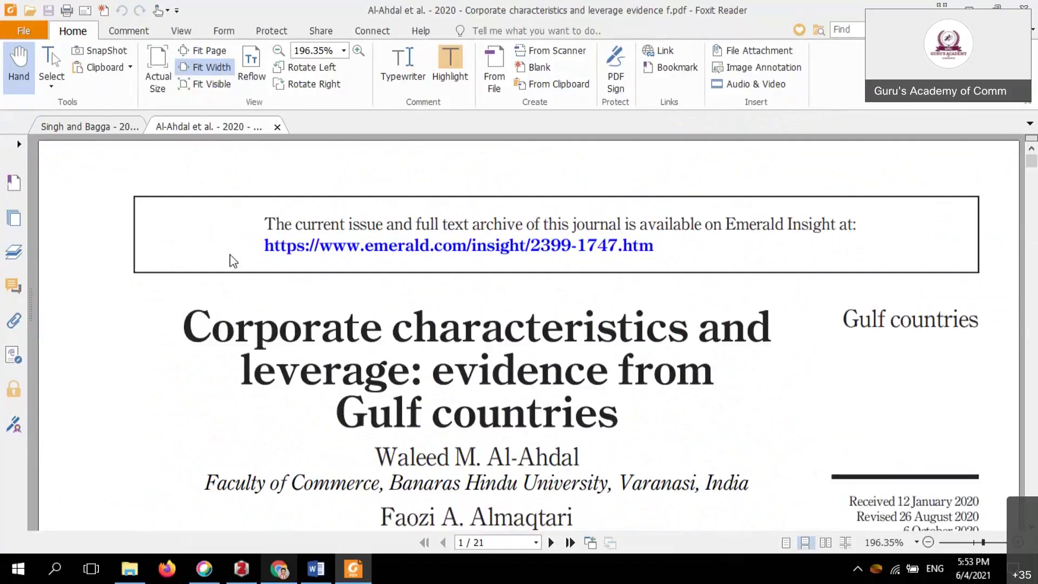
# Step: Return to Zotero and collapse the expanded entries in the Capital Structure collection so their attachments are hidden
pyautogui.hotkey('alt', 'Tab')
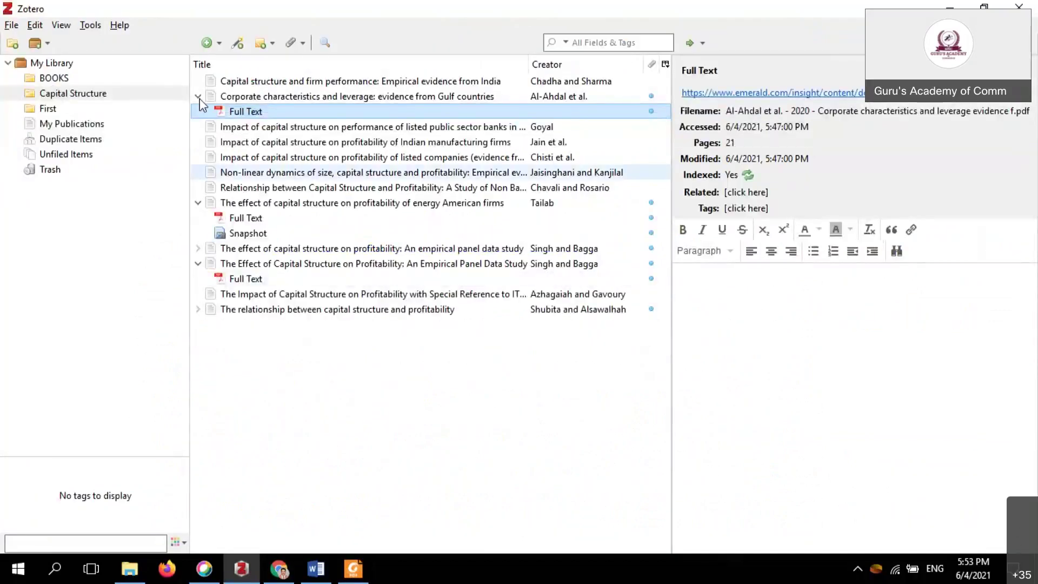
pyautogui.press('Left')
pyautogui.press('Left')
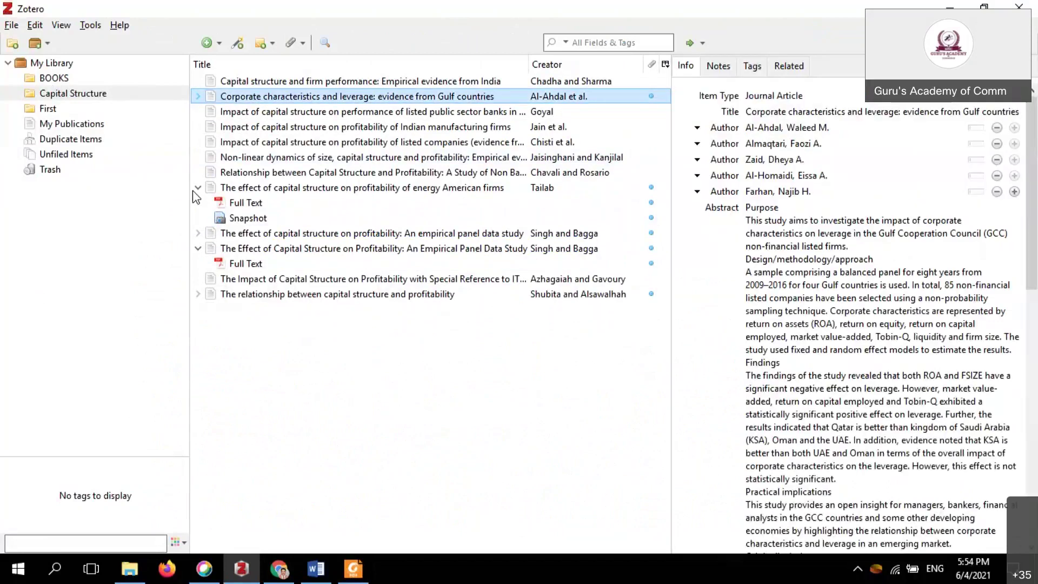
pyautogui.click(198, 187)
pyautogui.click(198, 218)
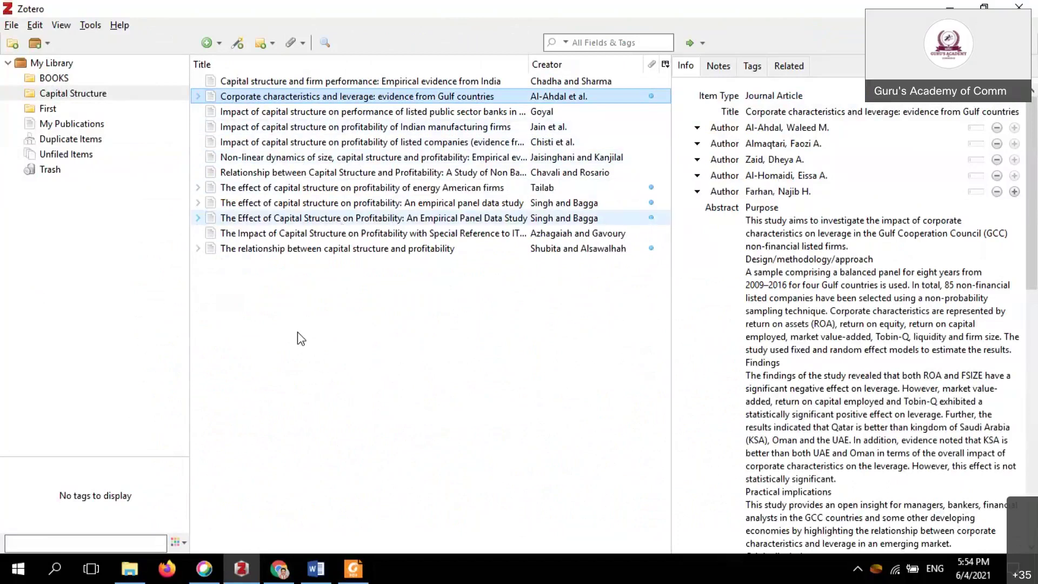
pyautogui.click(198, 218)
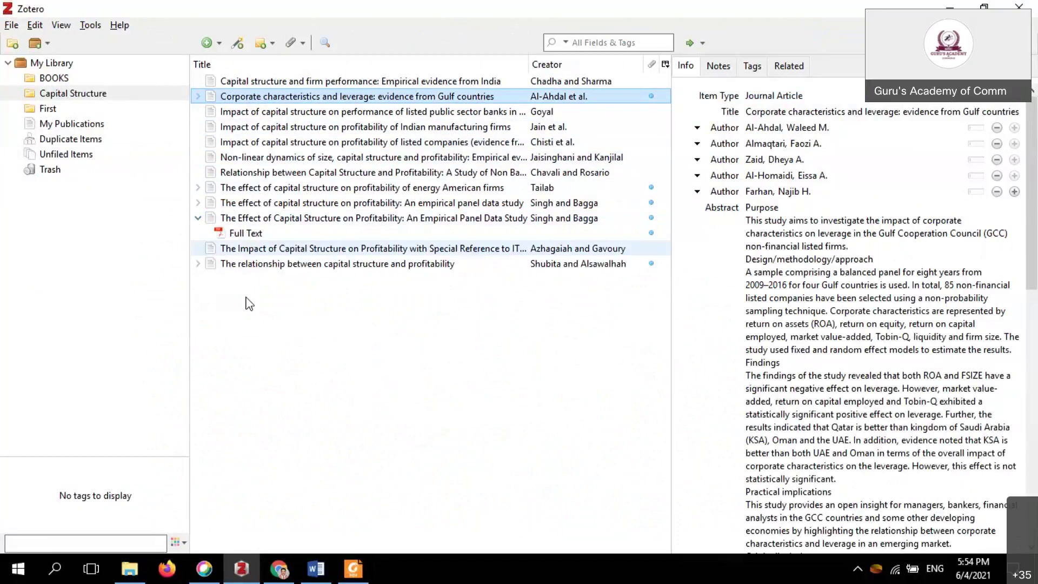
pyautogui.press('-')
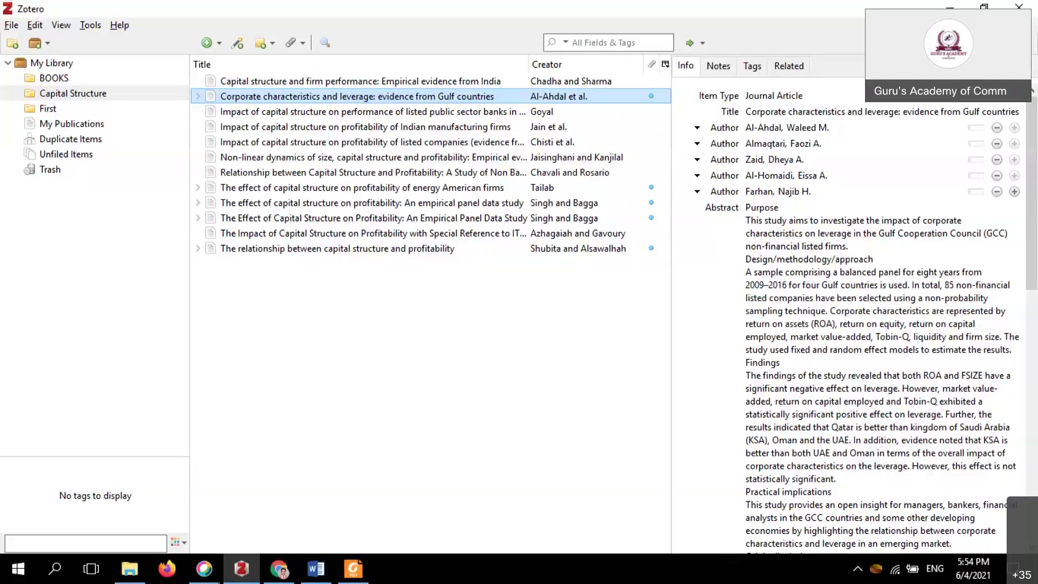
# Step: Switch to the SAGE advanced search in Chrome and search "Capital Structure and Profitability of Indian Firms" within full-access content only
pyautogui.hotkey('alt', 'Tab')
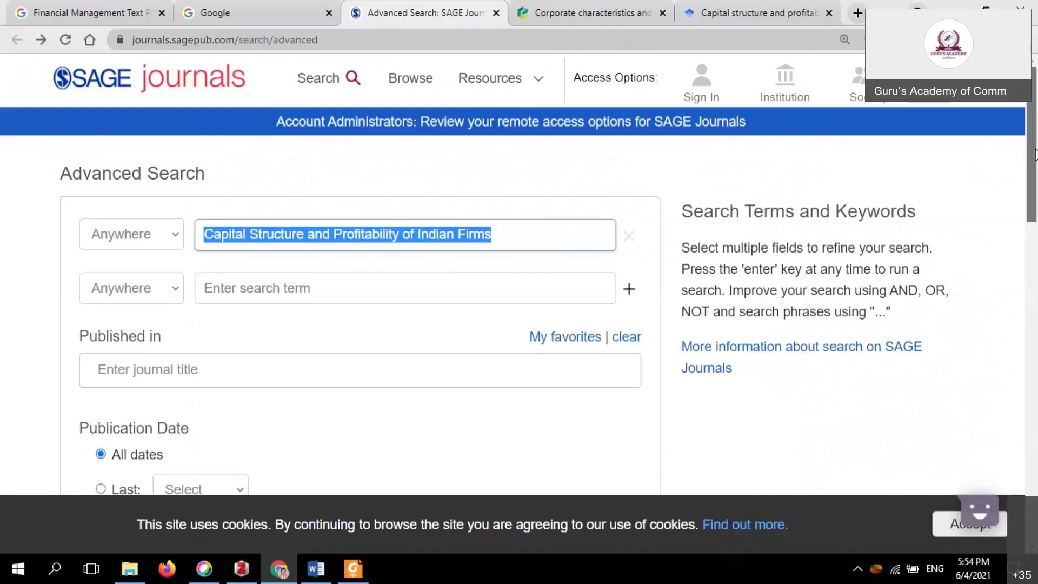
pyautogui.scroll(-1, 1036, 202)
pyautogui.scroll(-4, 1037, 202)
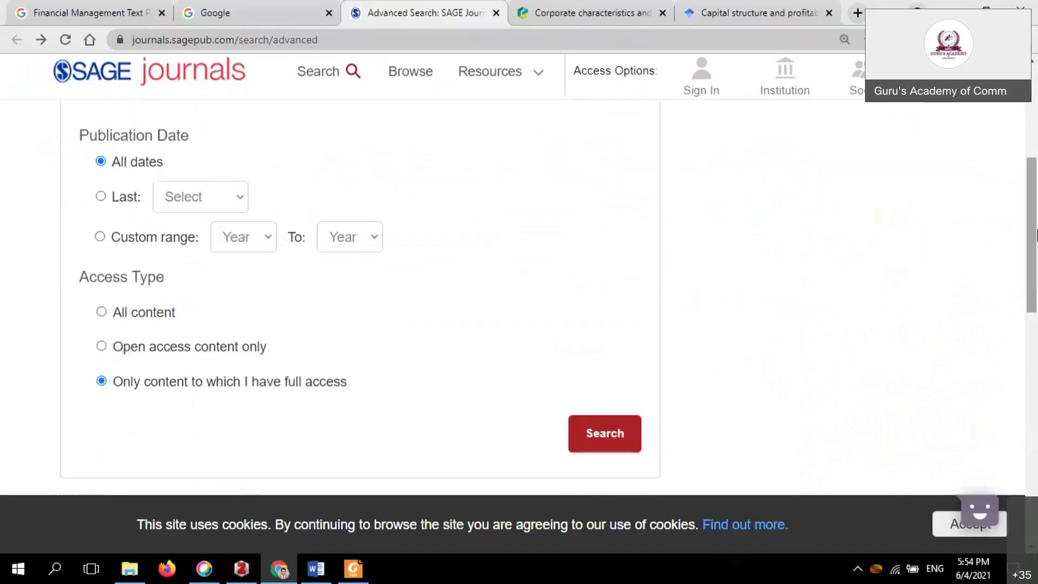
pyautogui.click(602, 453)
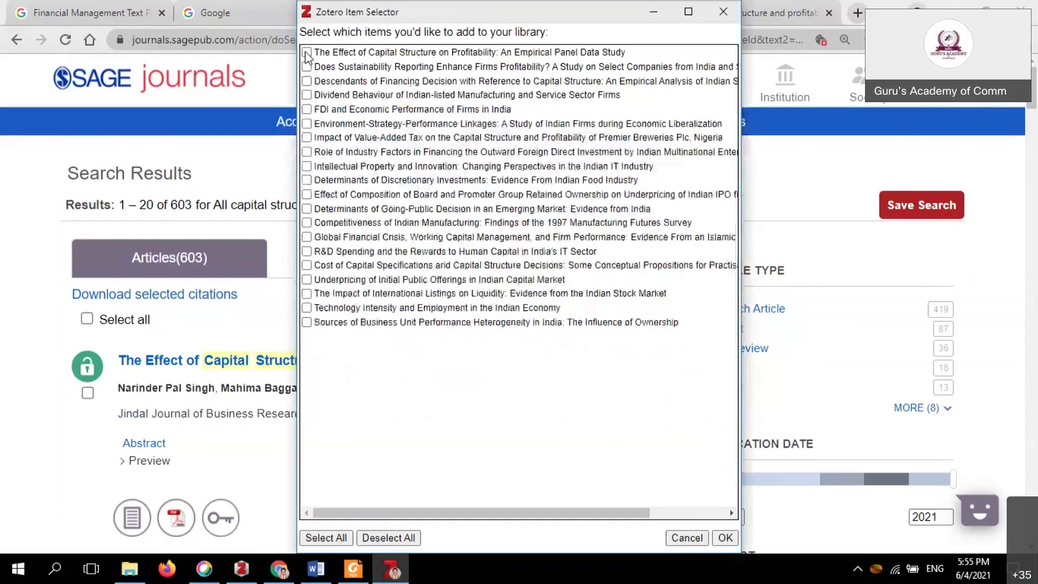
# Step: Select all articles on the SAGE results page in the Zotero item selector and save them to the Capital Structure collection
pyautogui.click(307, 53)
pyautogui.click(307, 67)
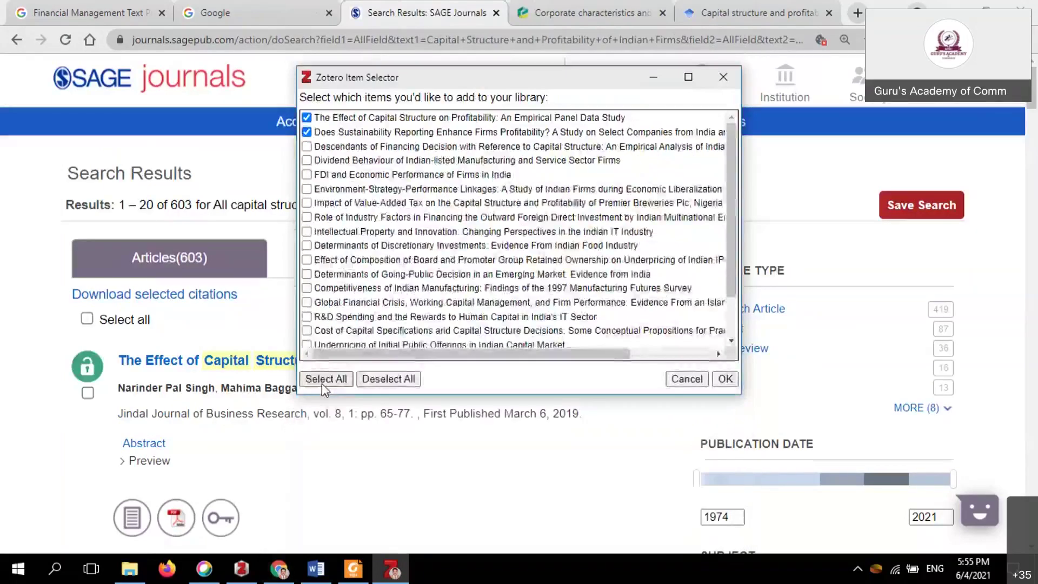
pyautogui.click(324, 378)
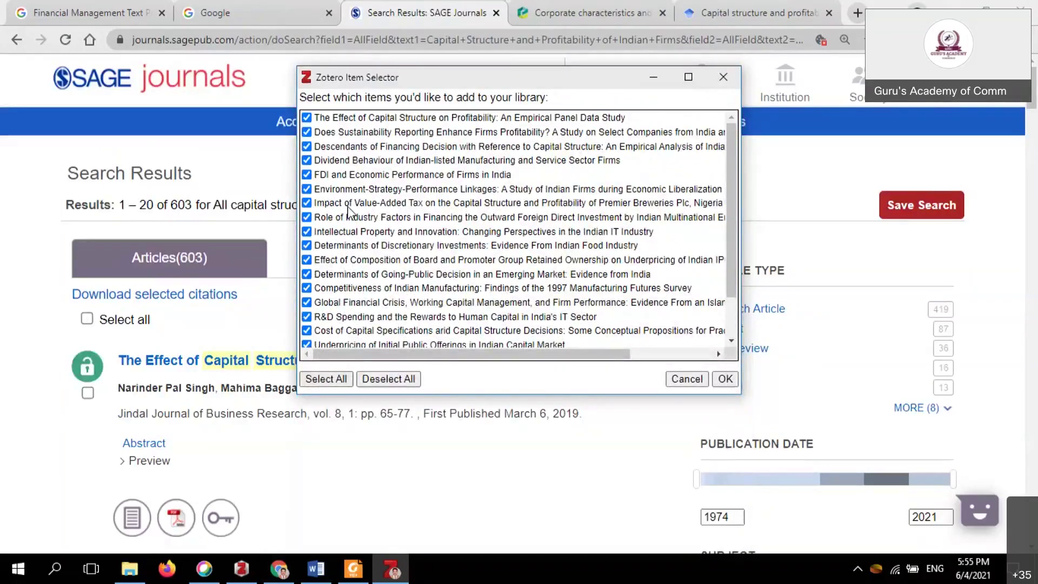
pyautogui.click(725, 379)
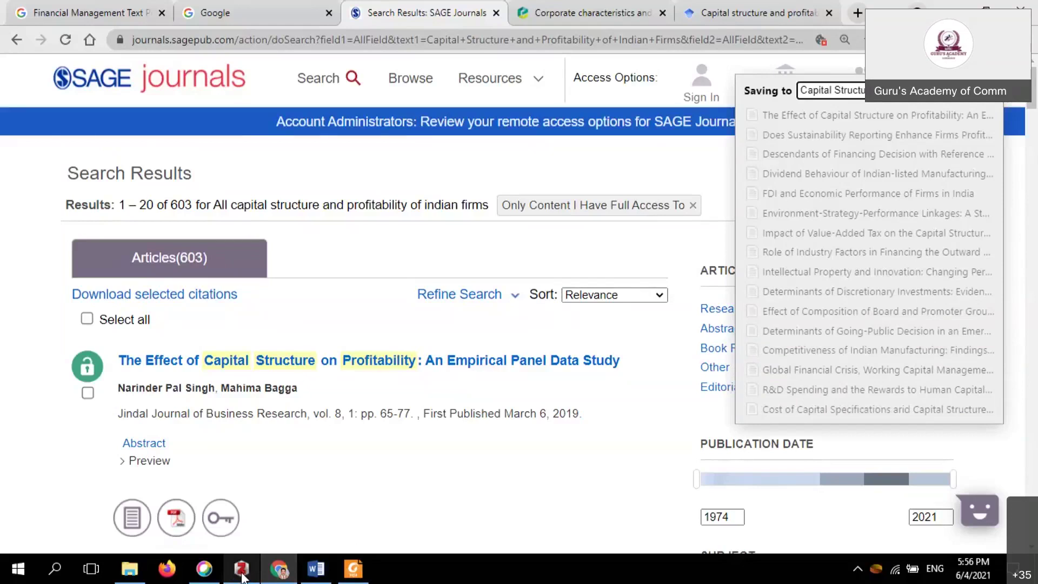
# Step: Check the SAGE saving progress in Chrome and examine the newly added articles in Zotero's Capital Structure collection
pyautogui.click(241, 573)
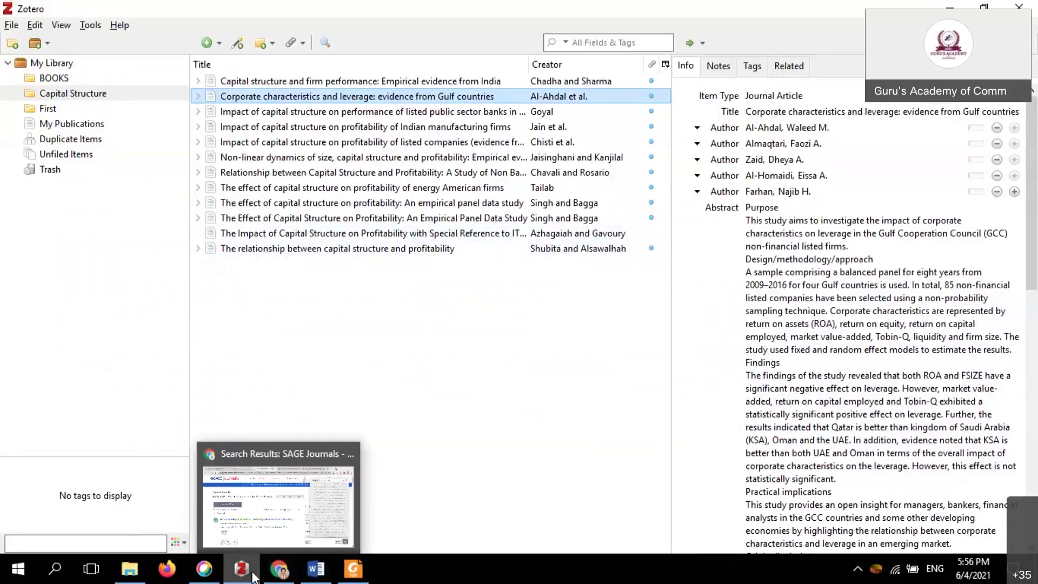
pyautogui.click(278, 569)
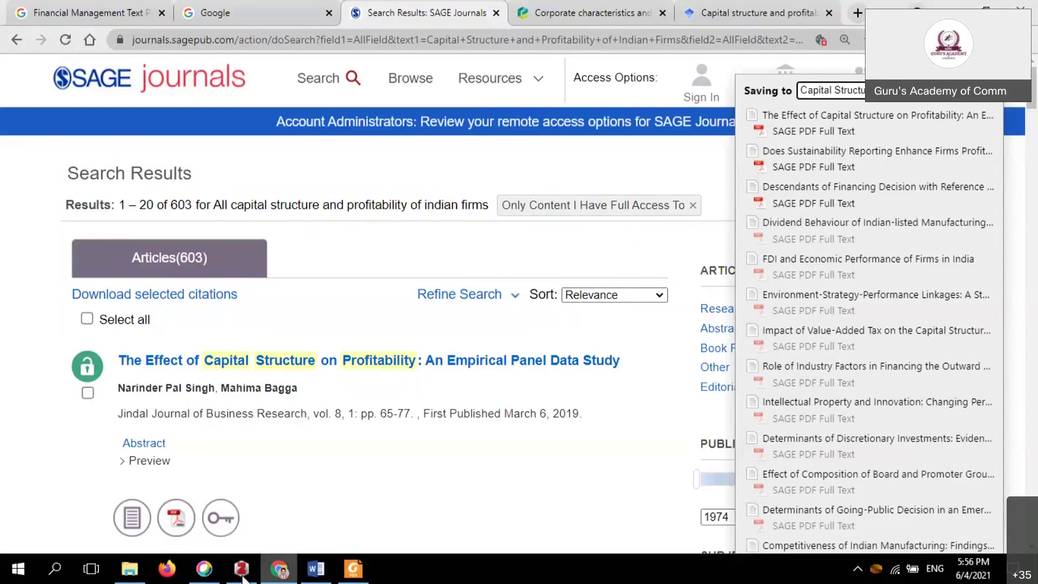
pyautogui.moveTo(244, 577)
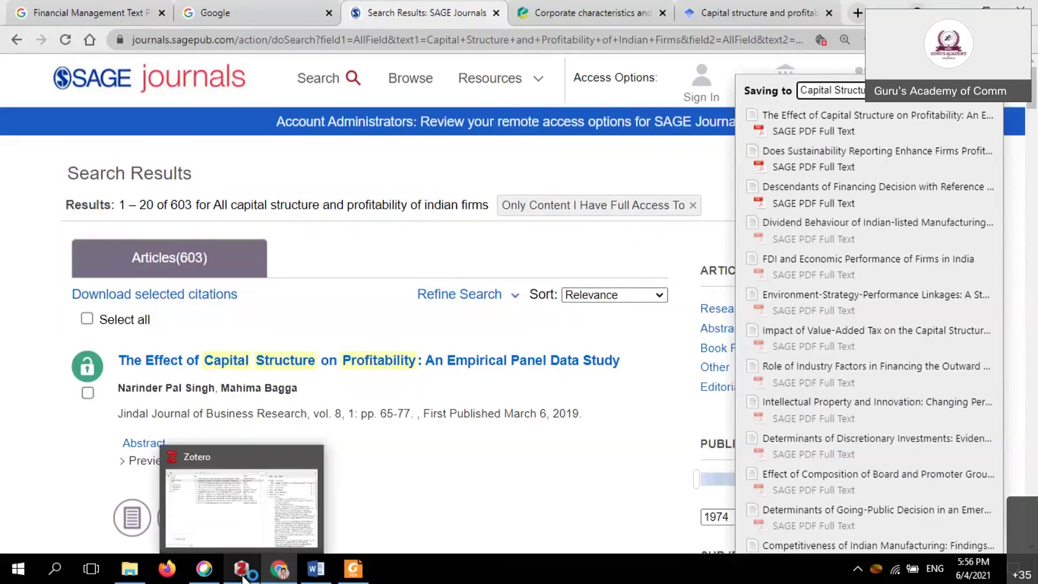
pyautogui.click(243, 570)
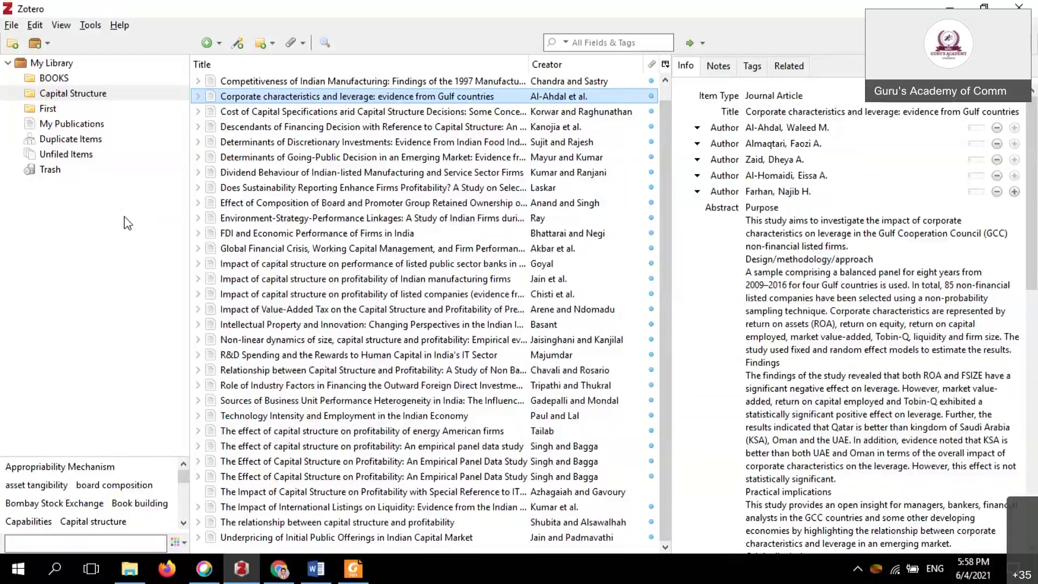
# Step: Create a new collection named "My Drive" in the library and select it
pyautogui.click(11, 44)
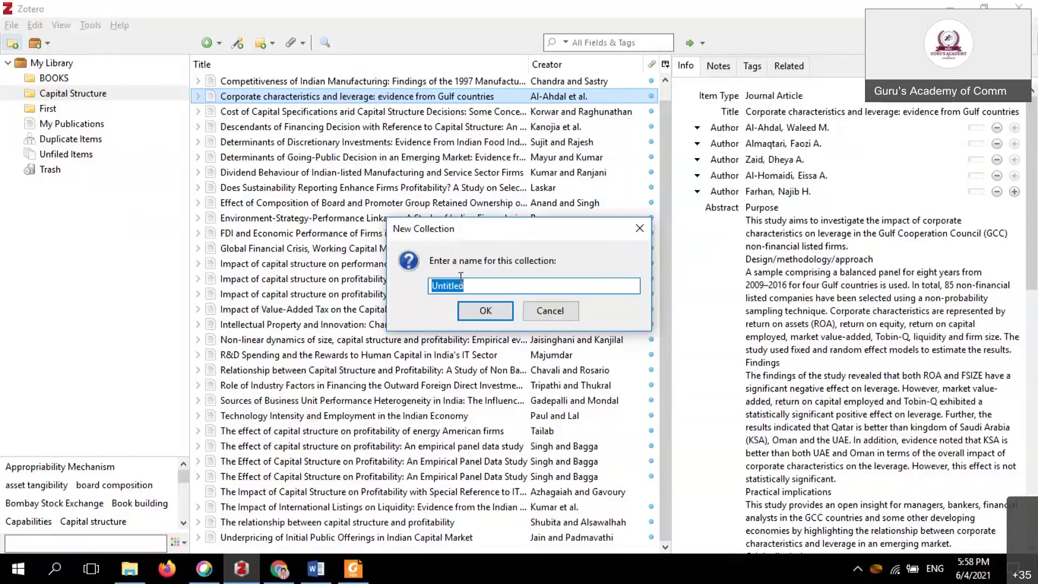
pyautogui.click(482, 311)
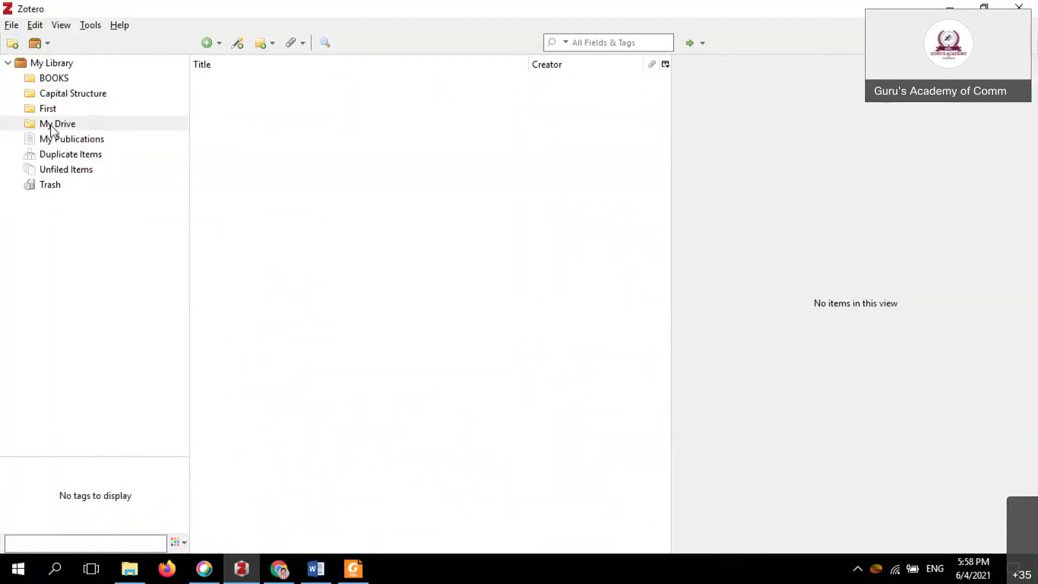
pyautogui.click(51, 125)
pyautogui.click(48, 108)
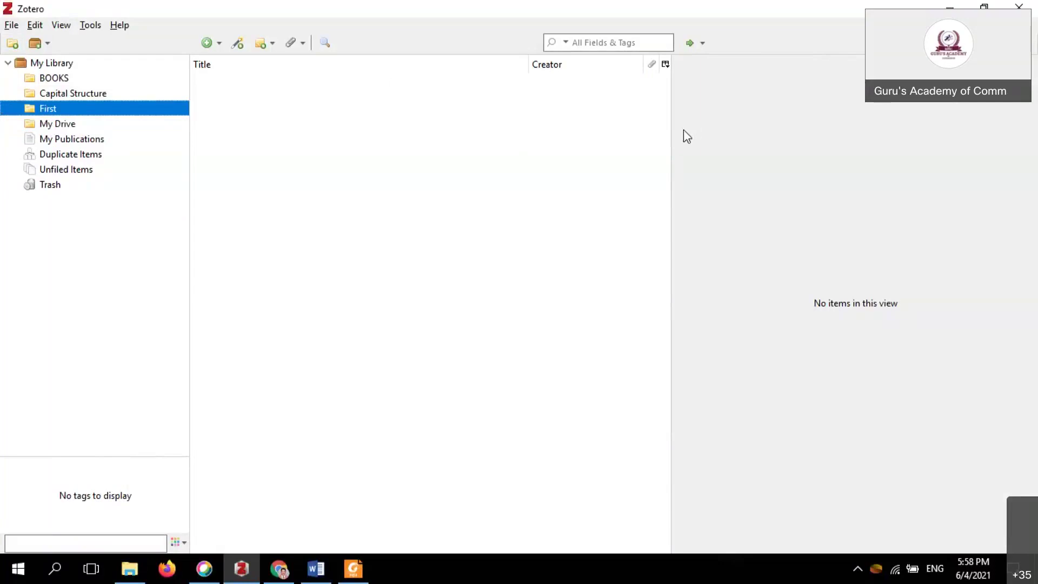
pyautogui.click(95, 127)
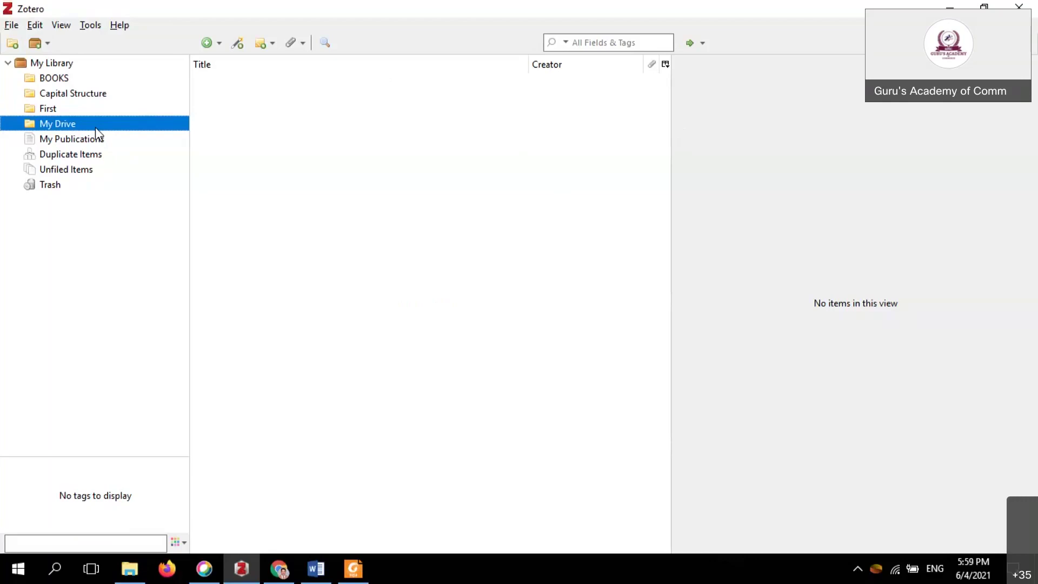
# Step: Start storing file copies in the My Drive collection and browse drive D: to LECTURES PREPARATION, REFERENCE MANAGEMENT, Work Articles, Dynamic Capital Structure
pyautogui.click(207, 44)
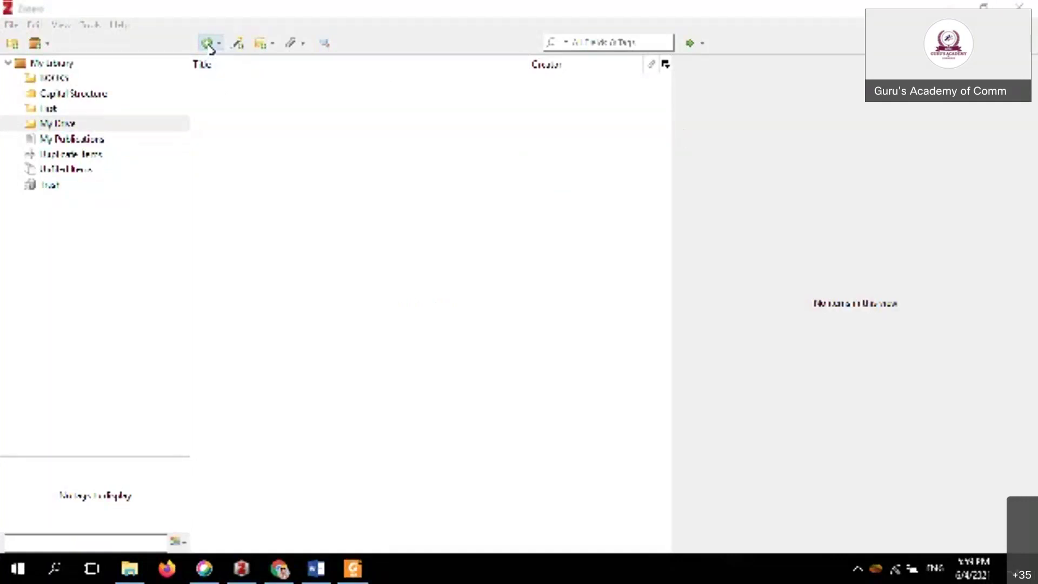
pyautogui.click(208, 43)
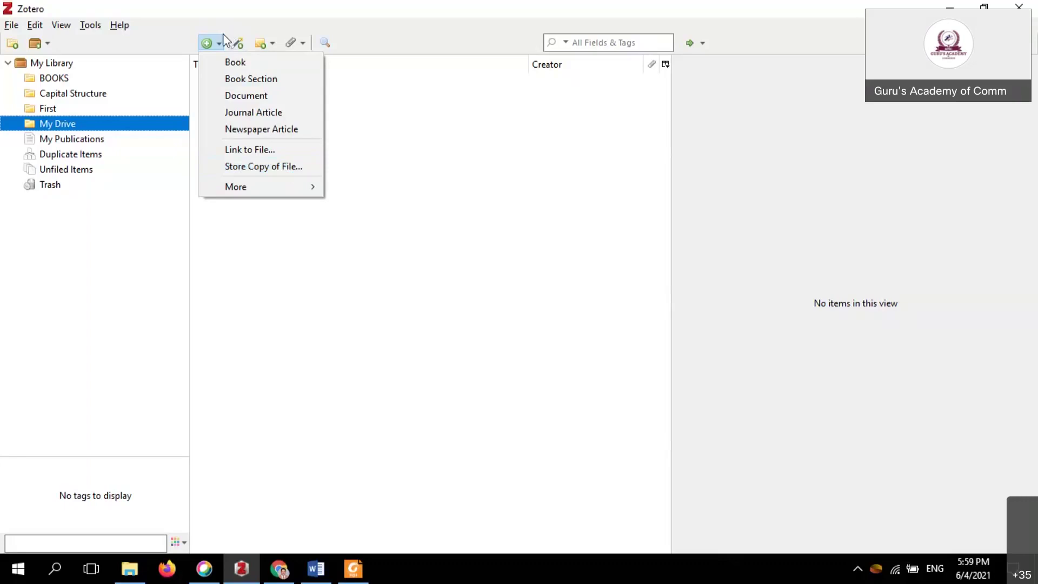
pyautogui.click(209, 47)
pyautogui.click(209, 46)
pyautogui.click(278, 169)
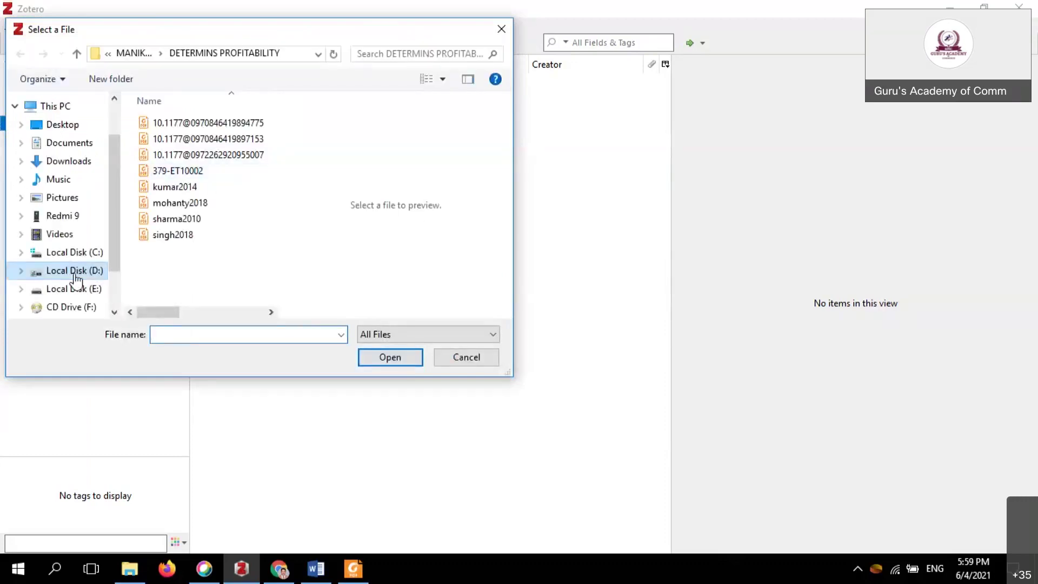
pyautogui.click(77, 279)
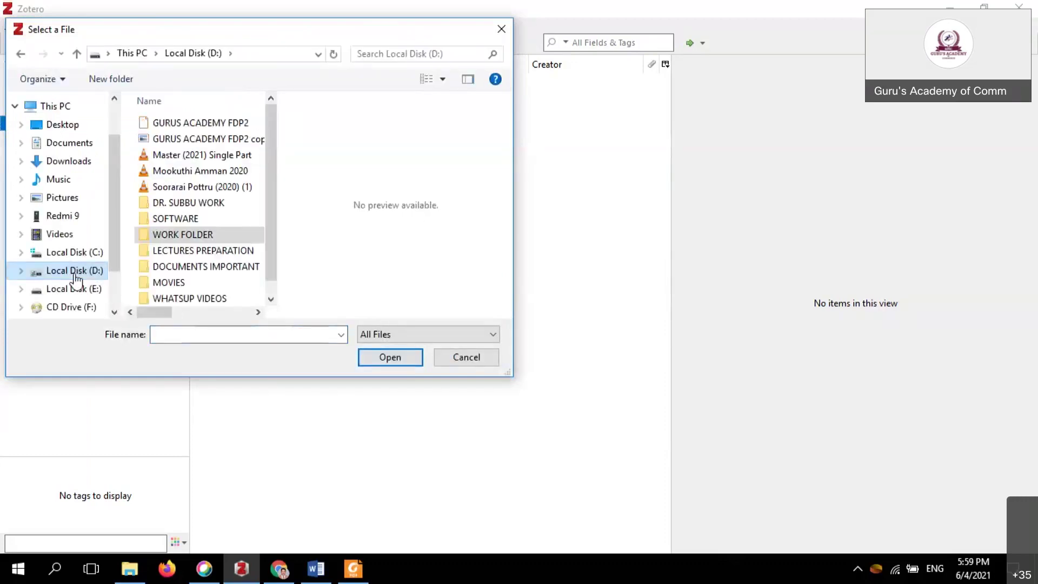
pyautogui.doubleClick(222, 252)
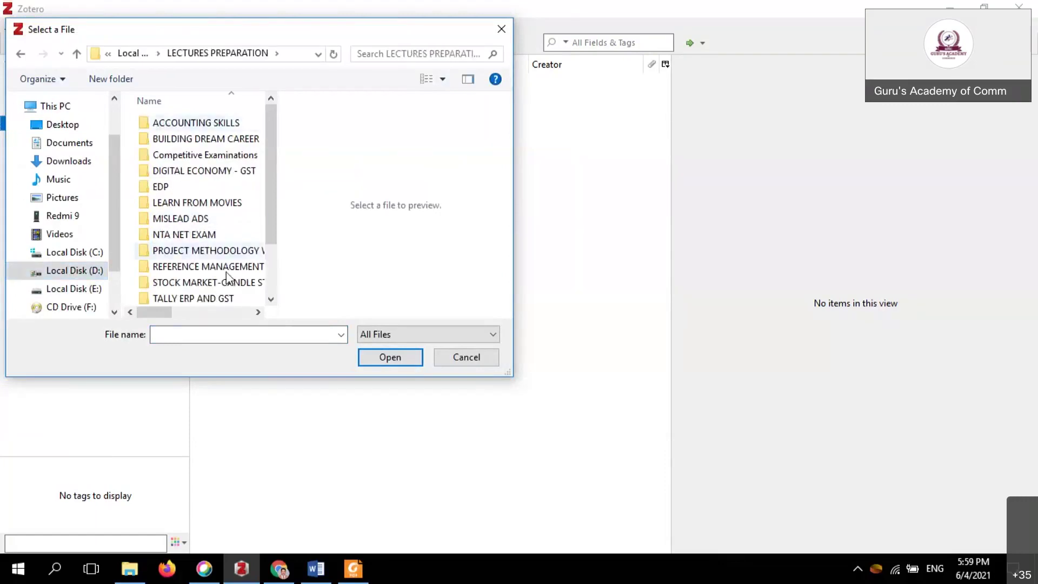
pyautogui.doubleClick(203, 268)
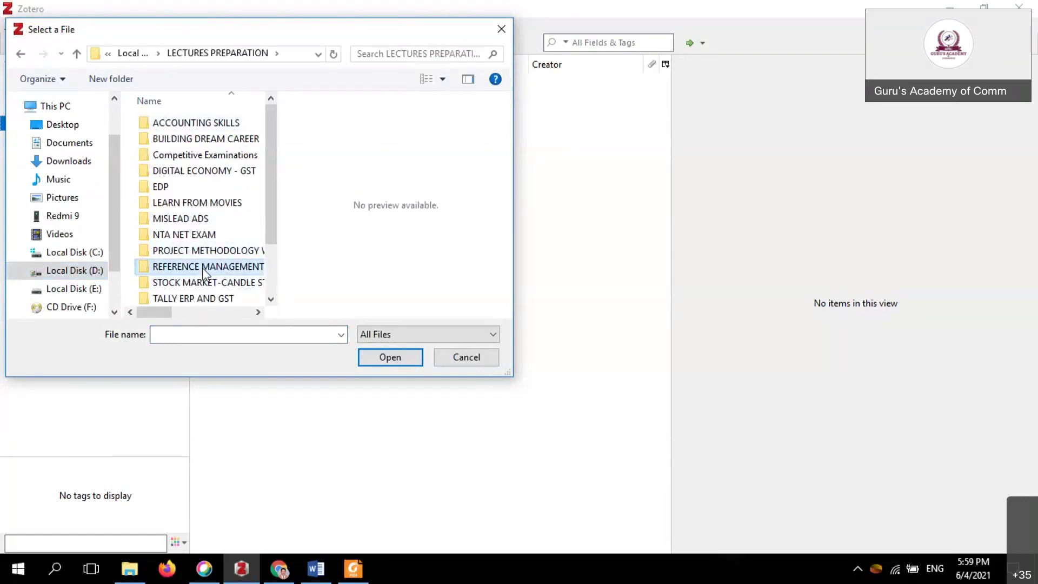
pyautogui.doubleClick(198, 156)
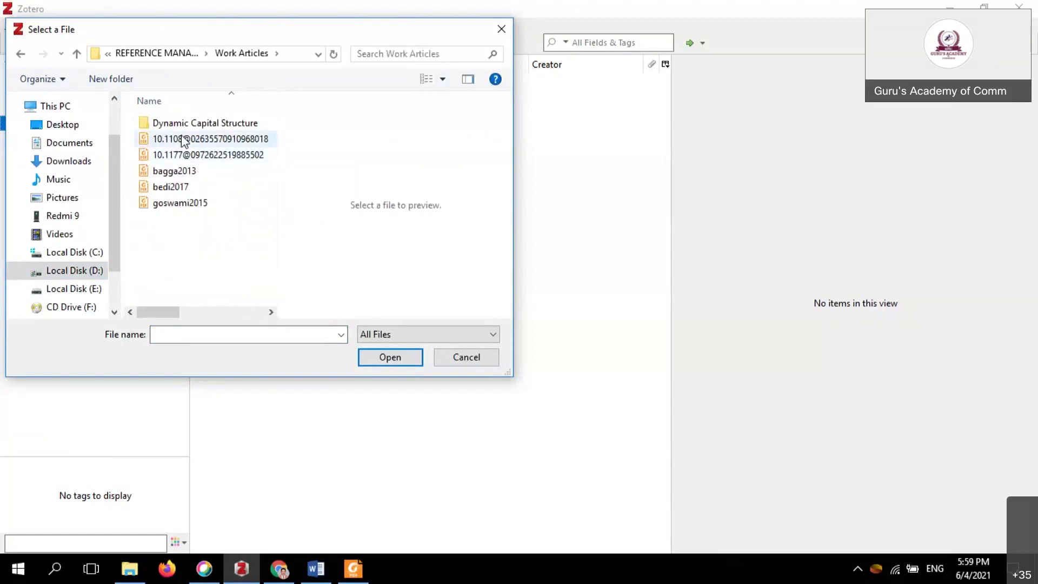
pyautogui.click(200, 125)
pyautogui.doubleClick(201, 125)
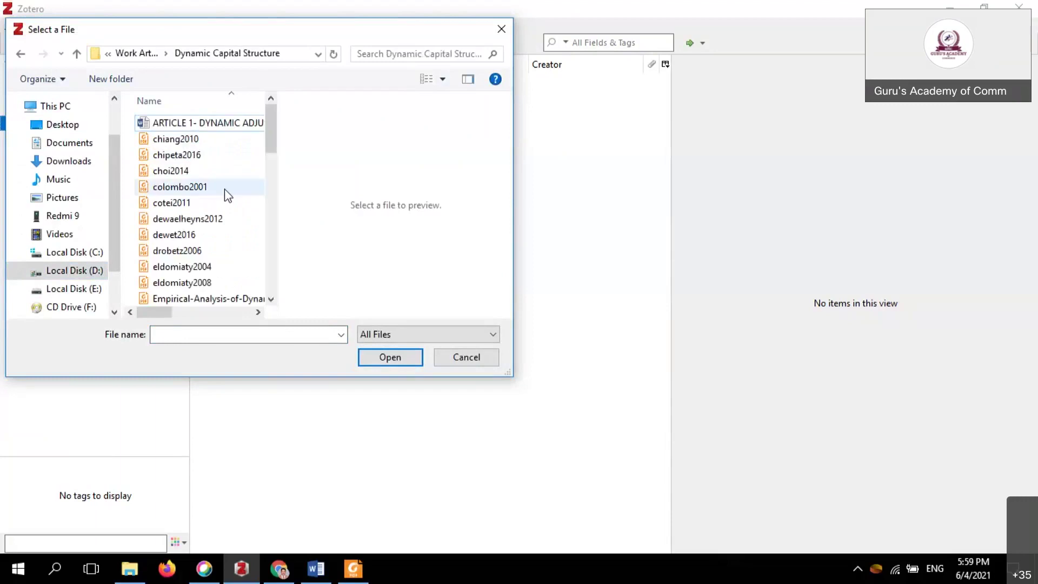
pyautogui.scroll(-1, 279, 162)
pyautogui.scroll(-10, 285, 199)
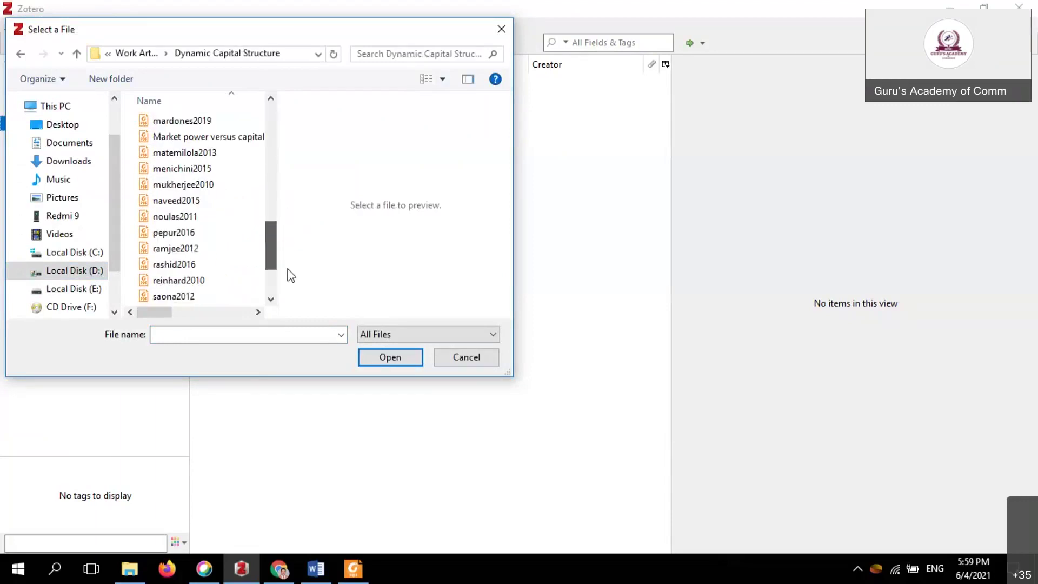
pyautogui.scroll(11, 247, 121)
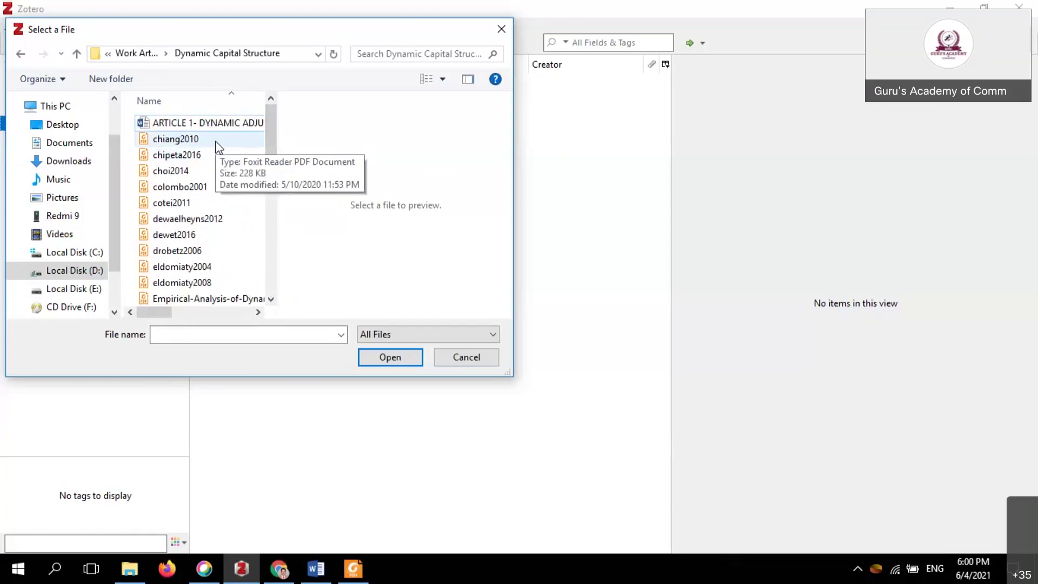
pyautogui.click(215, 142)
pyautogui.scroll(-6, 268, 216)
pyautogui.scroll(-7, 267, 245)
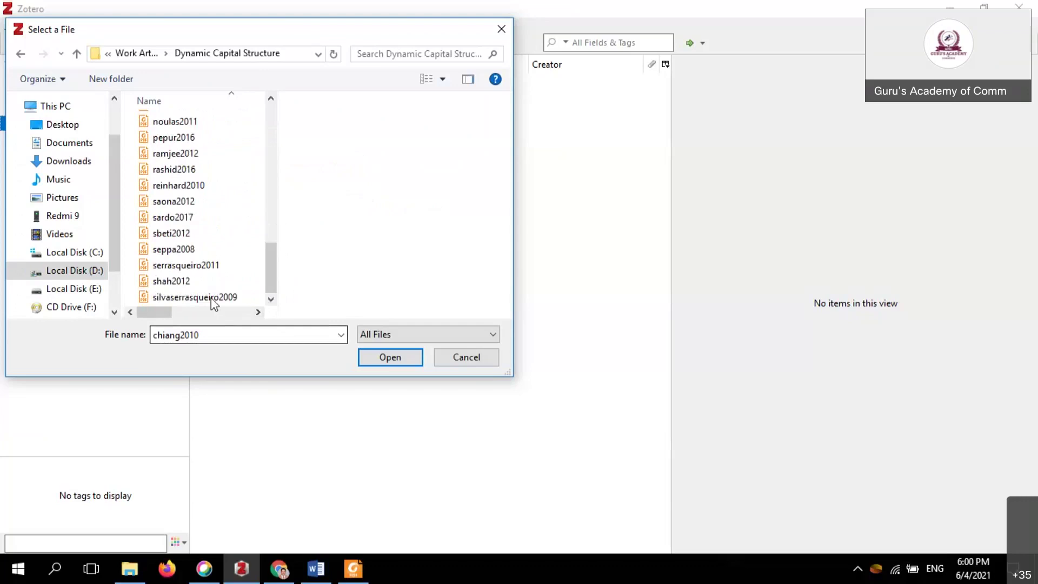
pyautogui.keyDown('shift'); pyautogui.click(213, 297); pyautogui.keyUp('shift')
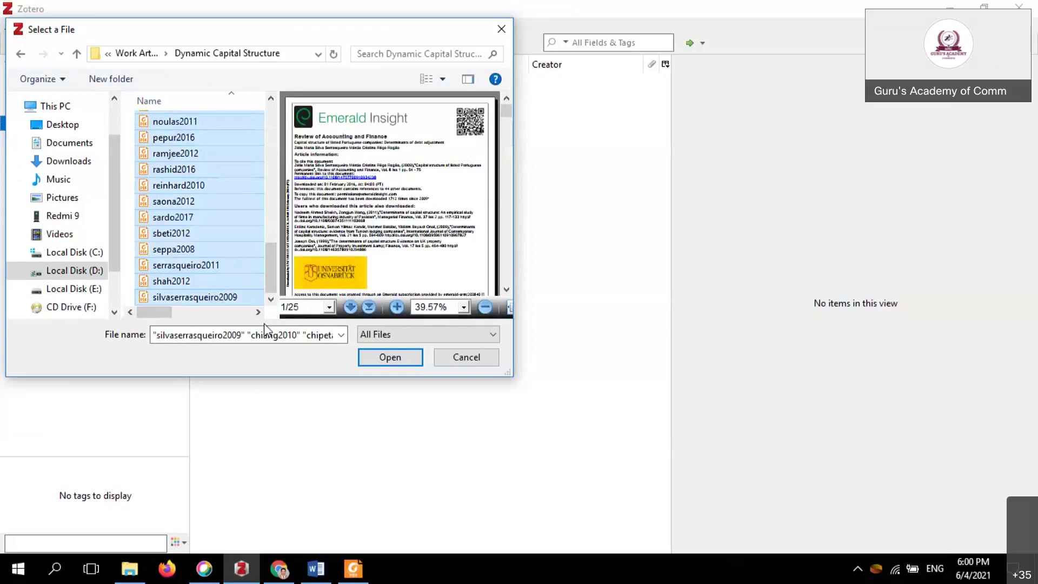
pyautogui.scroll(10, 203, 166)
# Step: Enlarge the file dialog and store copies of all PDFs from chiang2010 through silvaserrasqueiro2009 in the My Drive collection
pyautogui.click(201, 139)
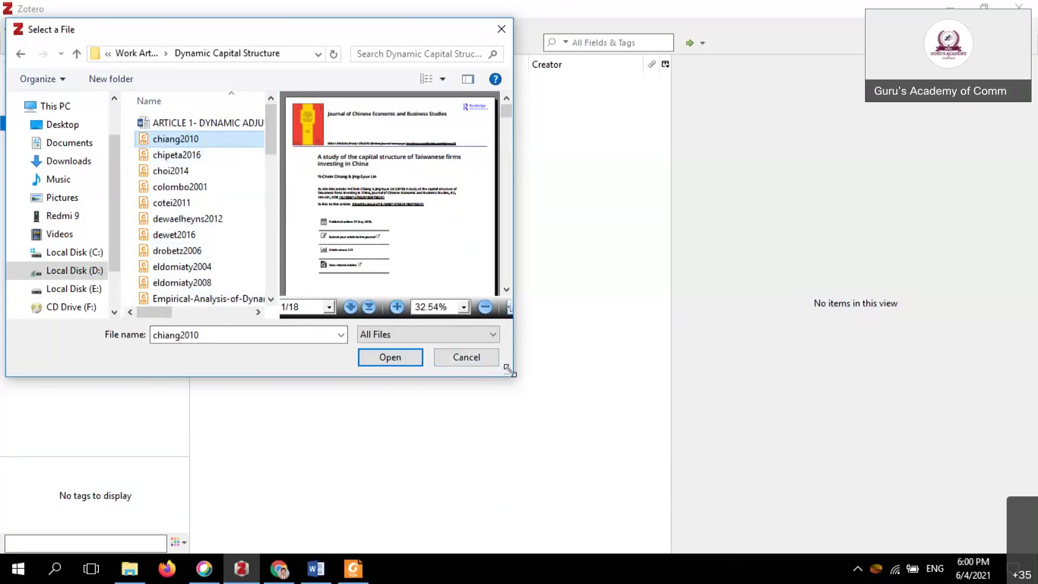
pyautogui.moveTo(508, 371); pyautogui.dragTo(839, 445)
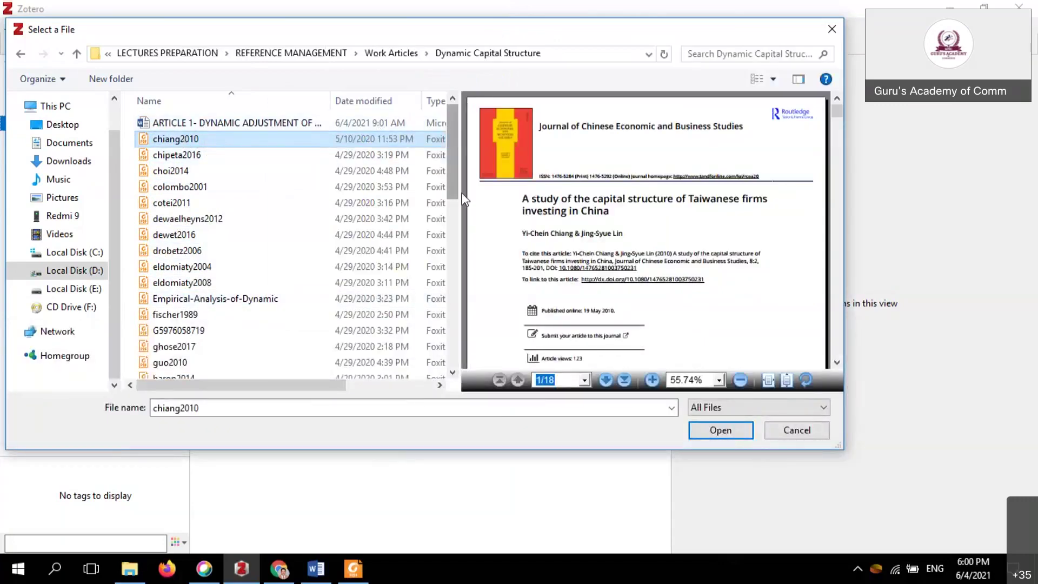
pyautogui.scroll(-10, 172, 372)
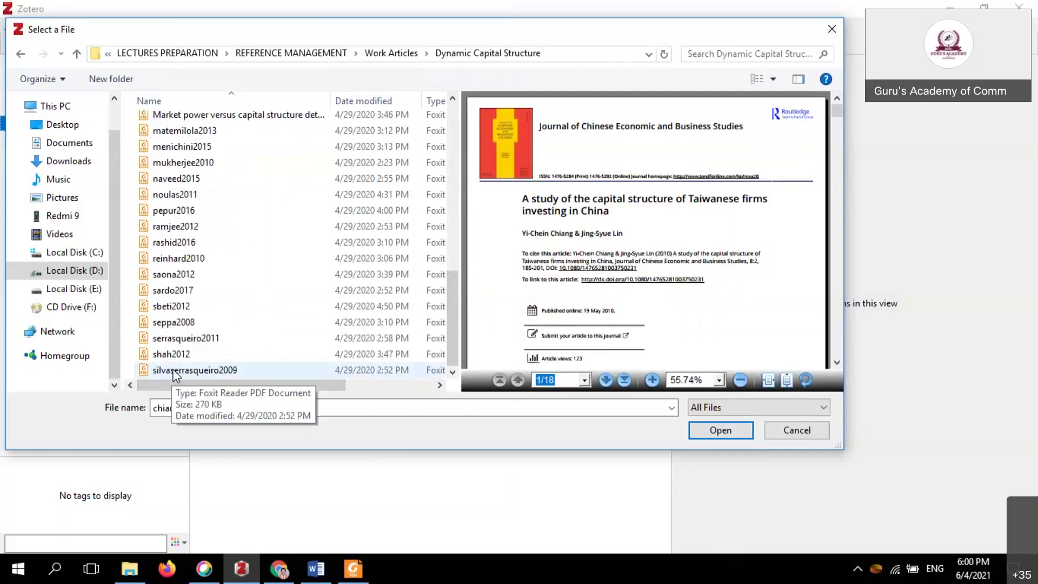
pyautogui.keyDown('shift'); pyautogui.click(174, 370); pyautogui.keyUp('shift')
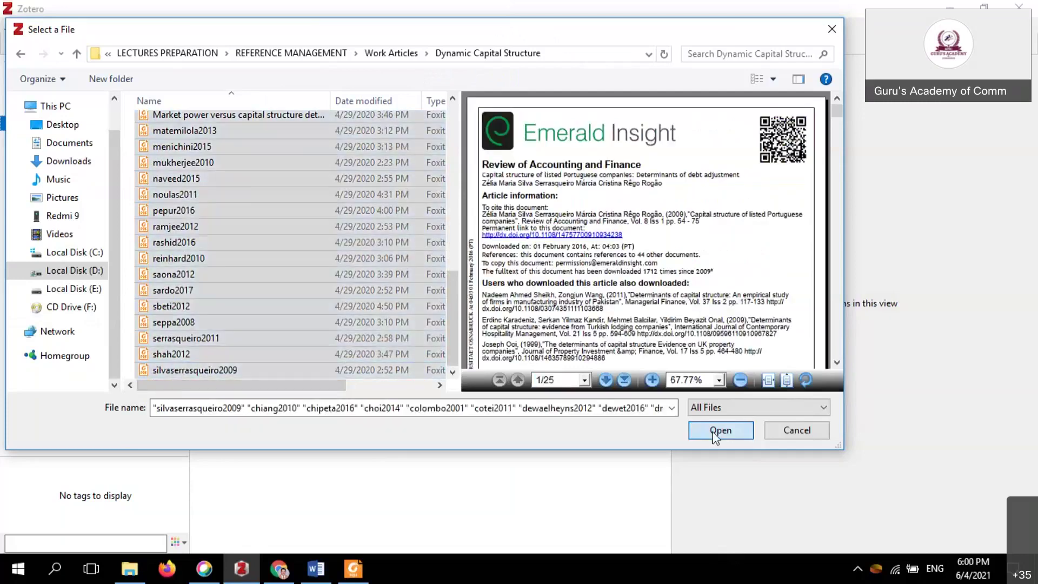
pyautogui.click(717, 431)
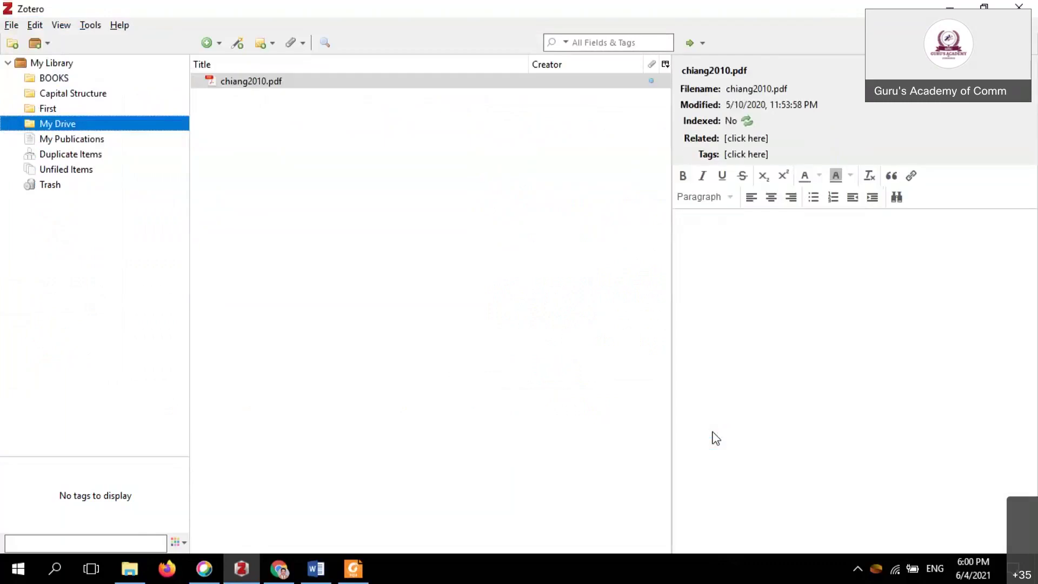